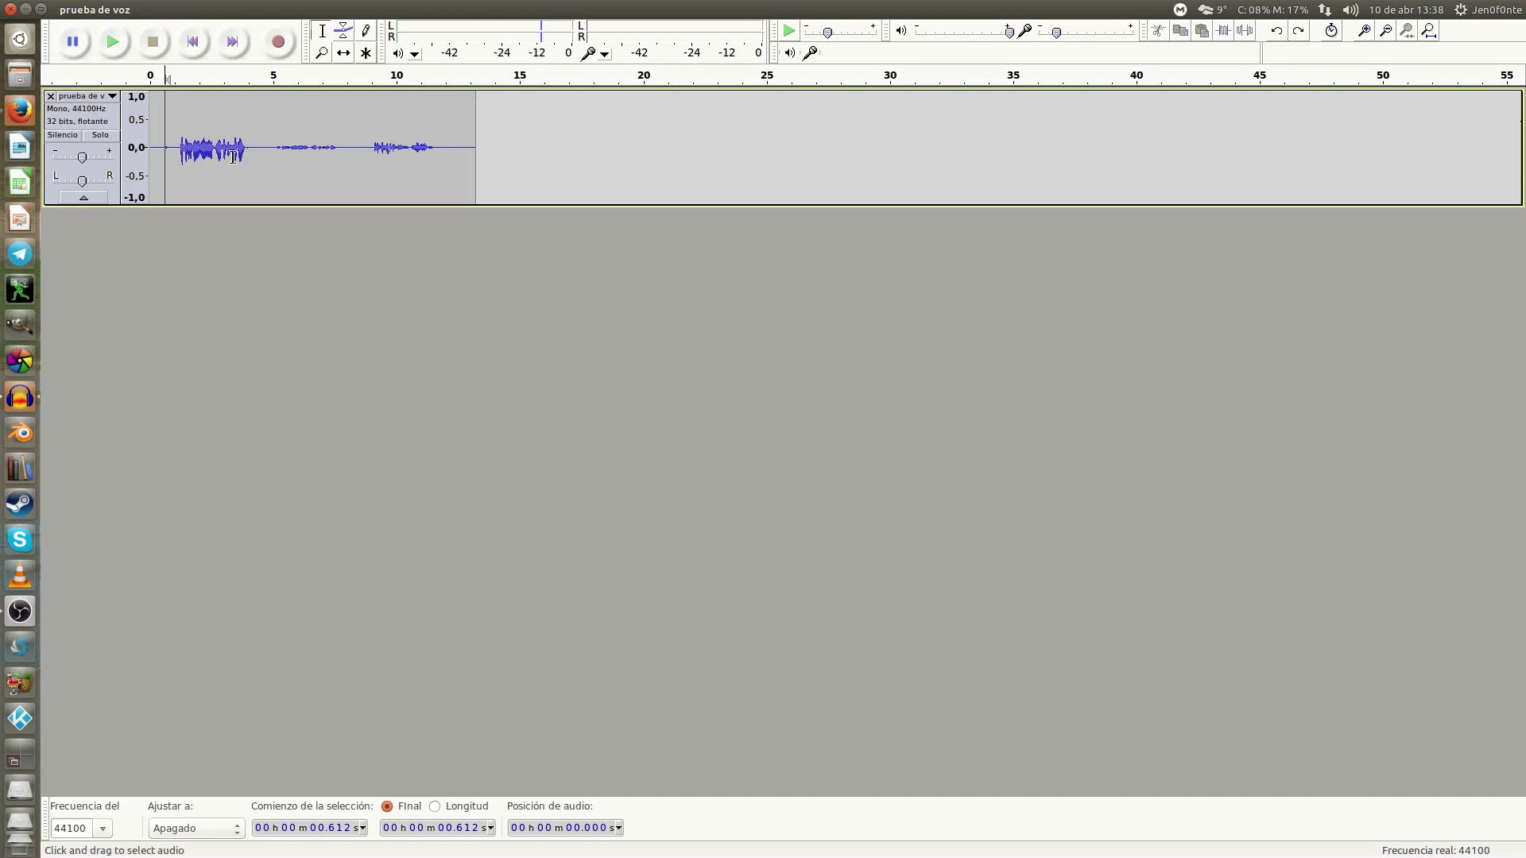
# - Play the voice recording from about 0.6 s and look through the available effects
pyautogui.press('space')
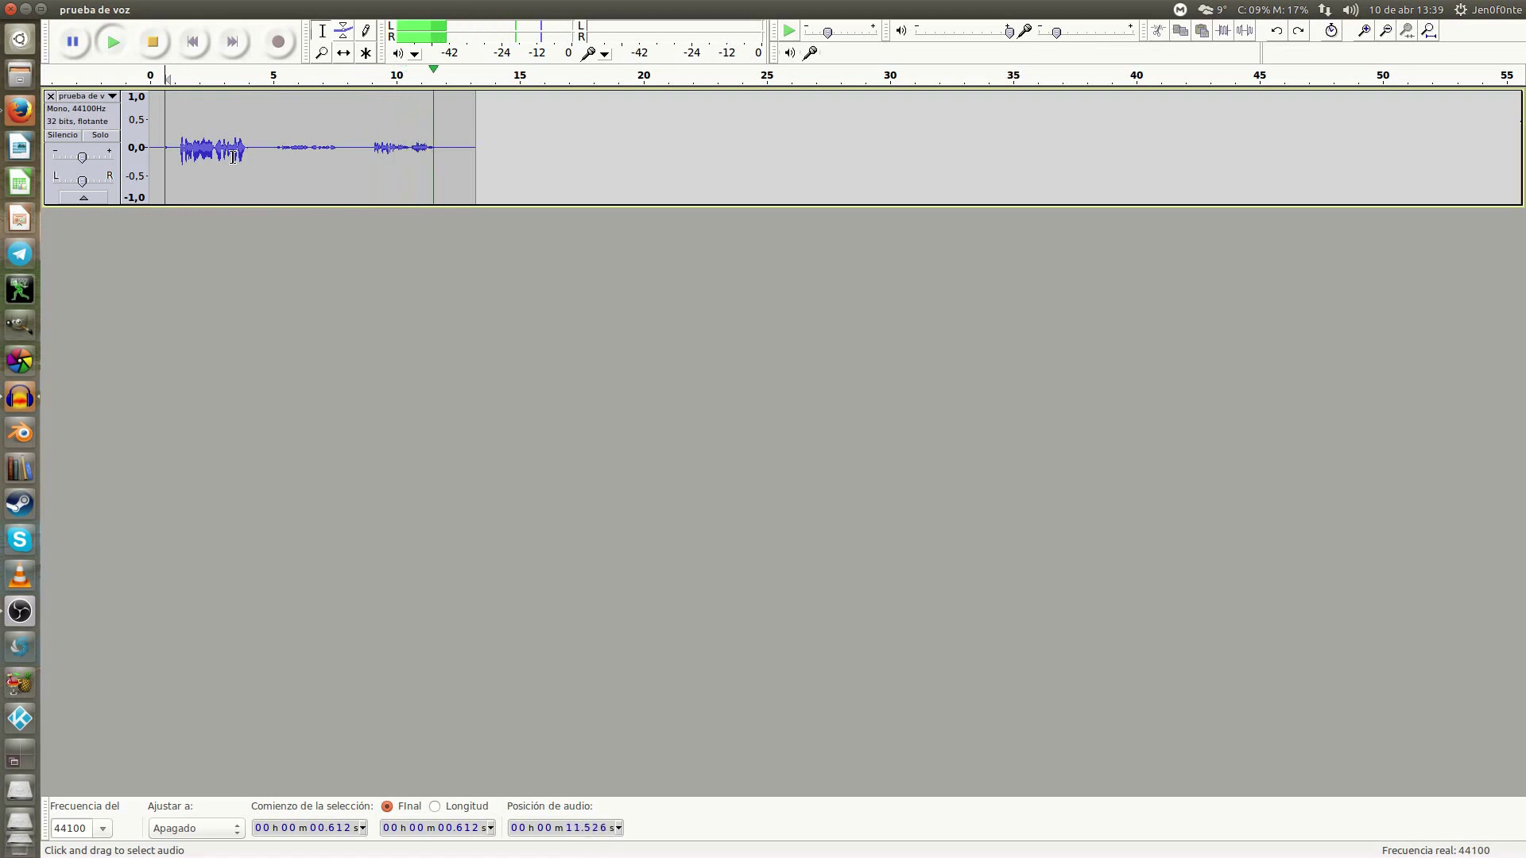
pyautogui.press('space')
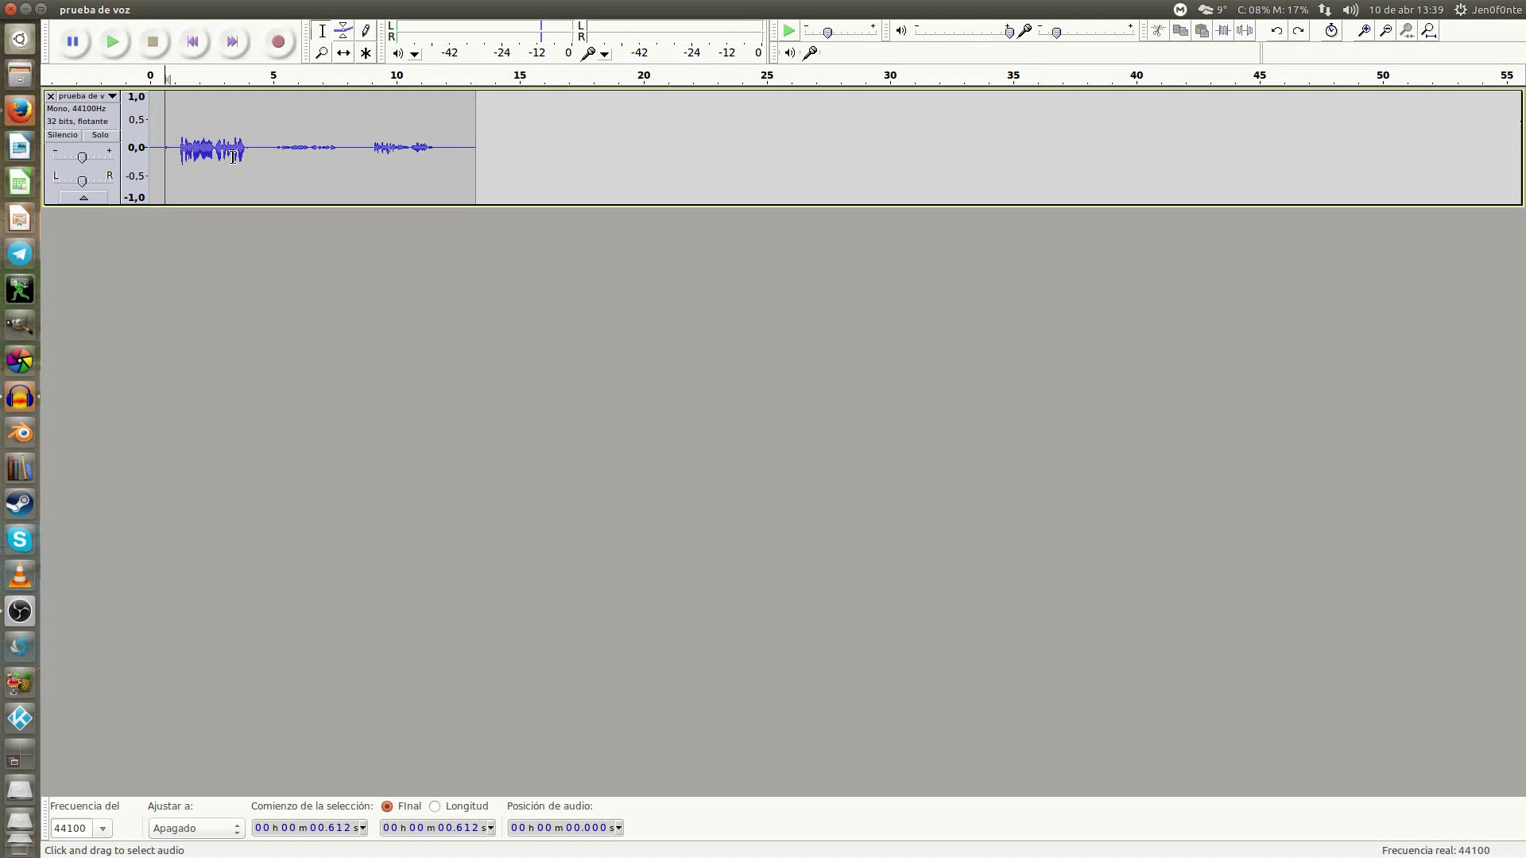
pyautogui.moveTo(337, 6)
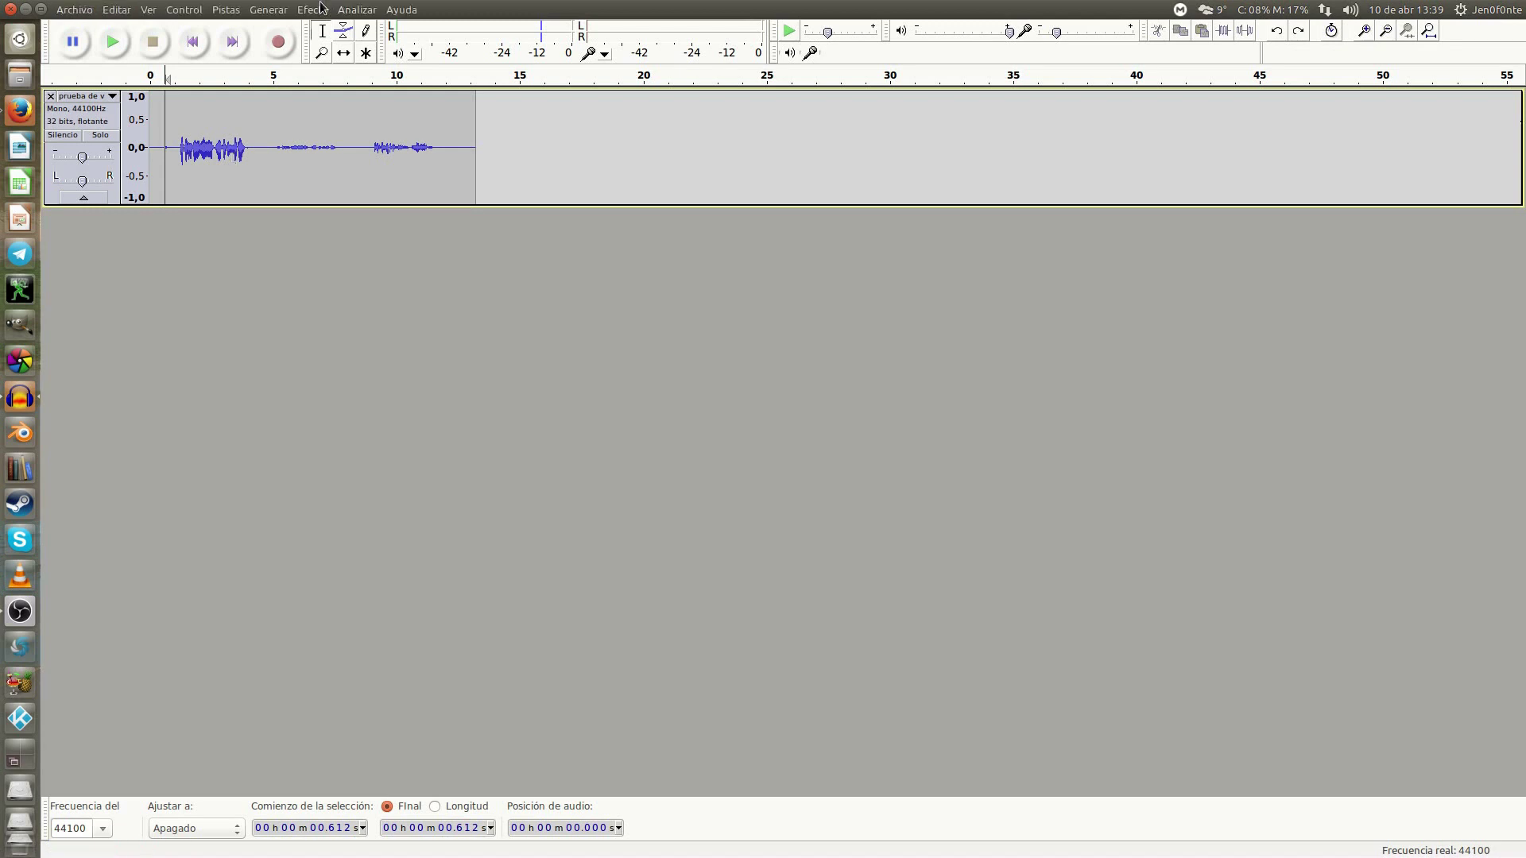
pyautogui.click(309, 10)
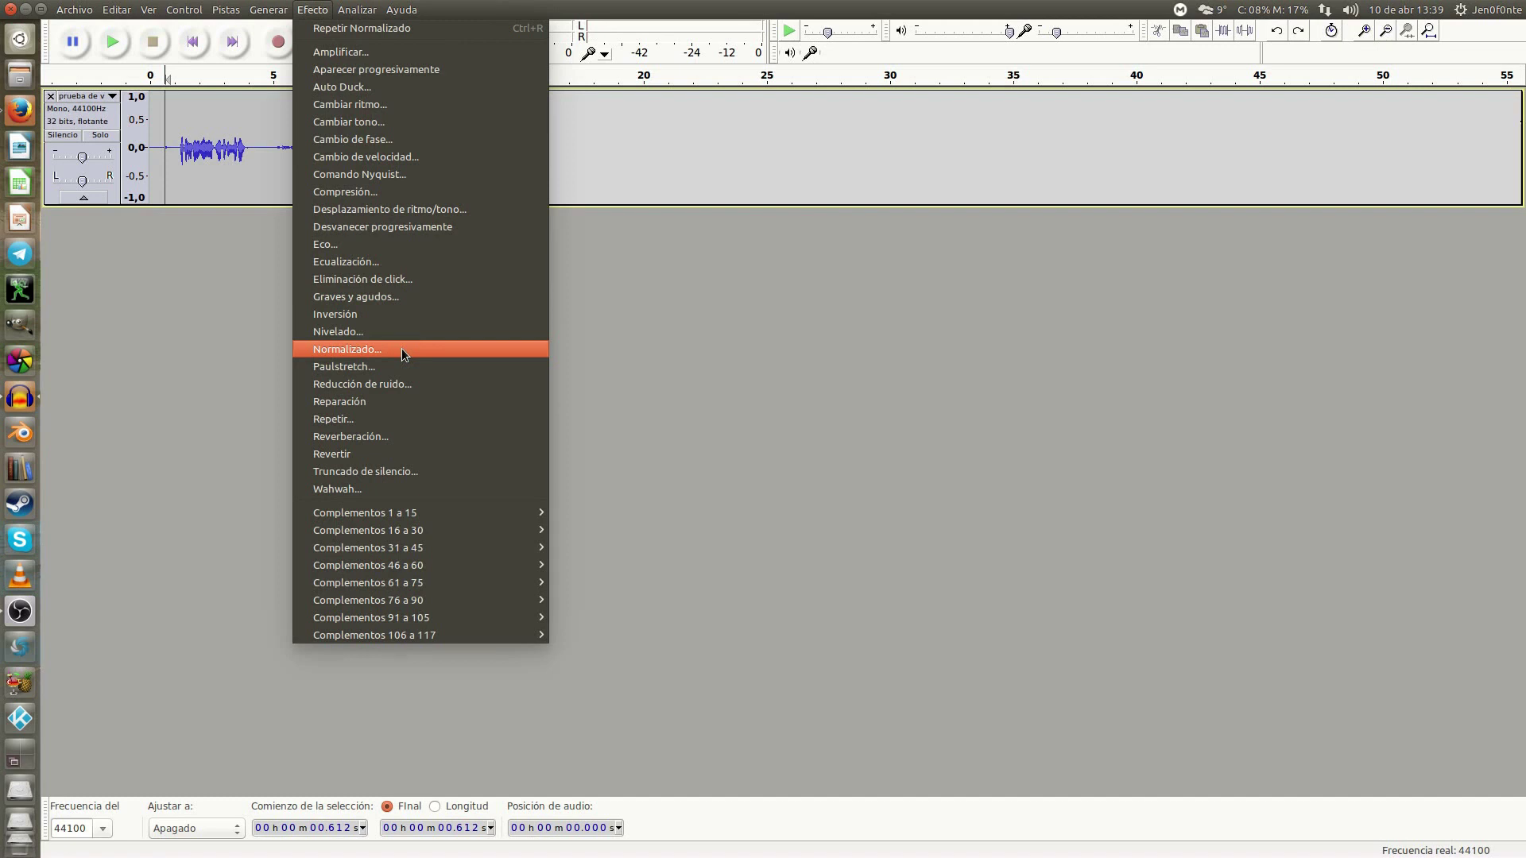
pyautogui.click(627, 357)
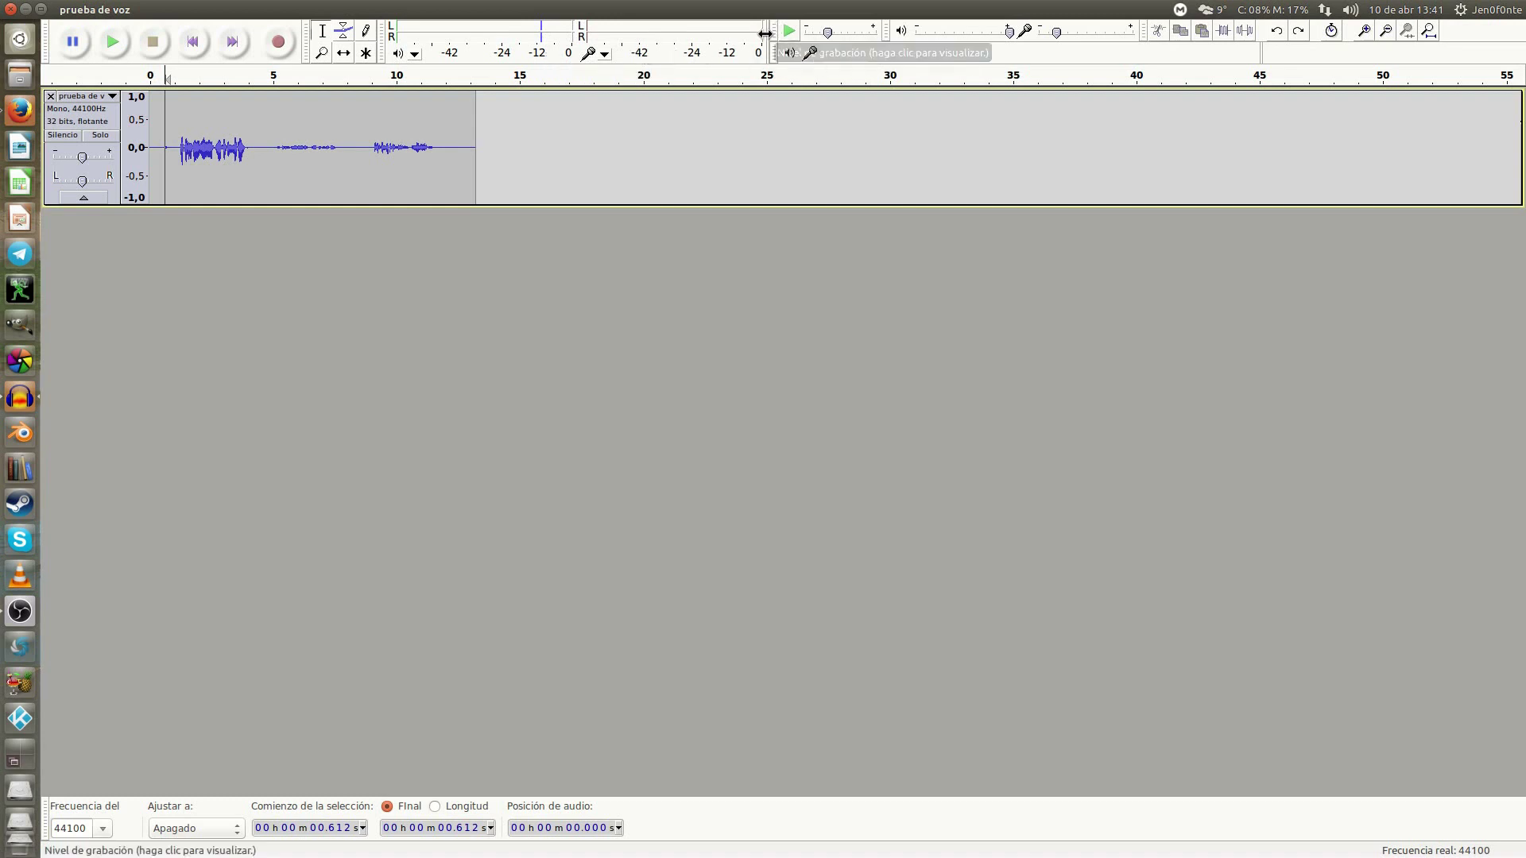
# - Widen the playback and recording level meters and play the third phrase from about 9 s
pyautogui.moveTo(768, 33); pyautogui.dragTo(637, 34)
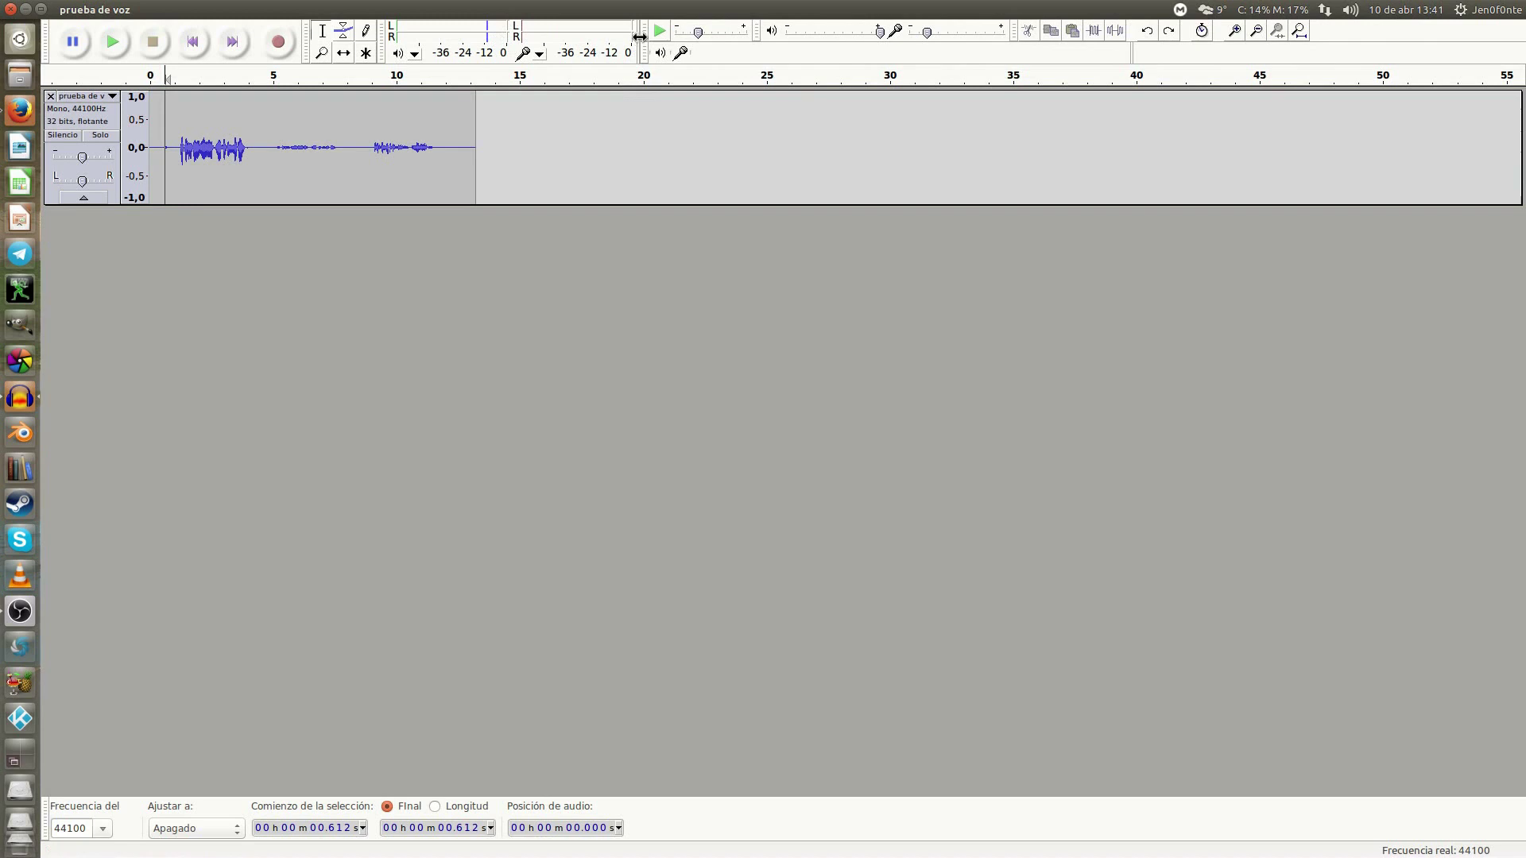
pyautogui.moveTo(639, 37); pyautogui.dragTo(924, 33)
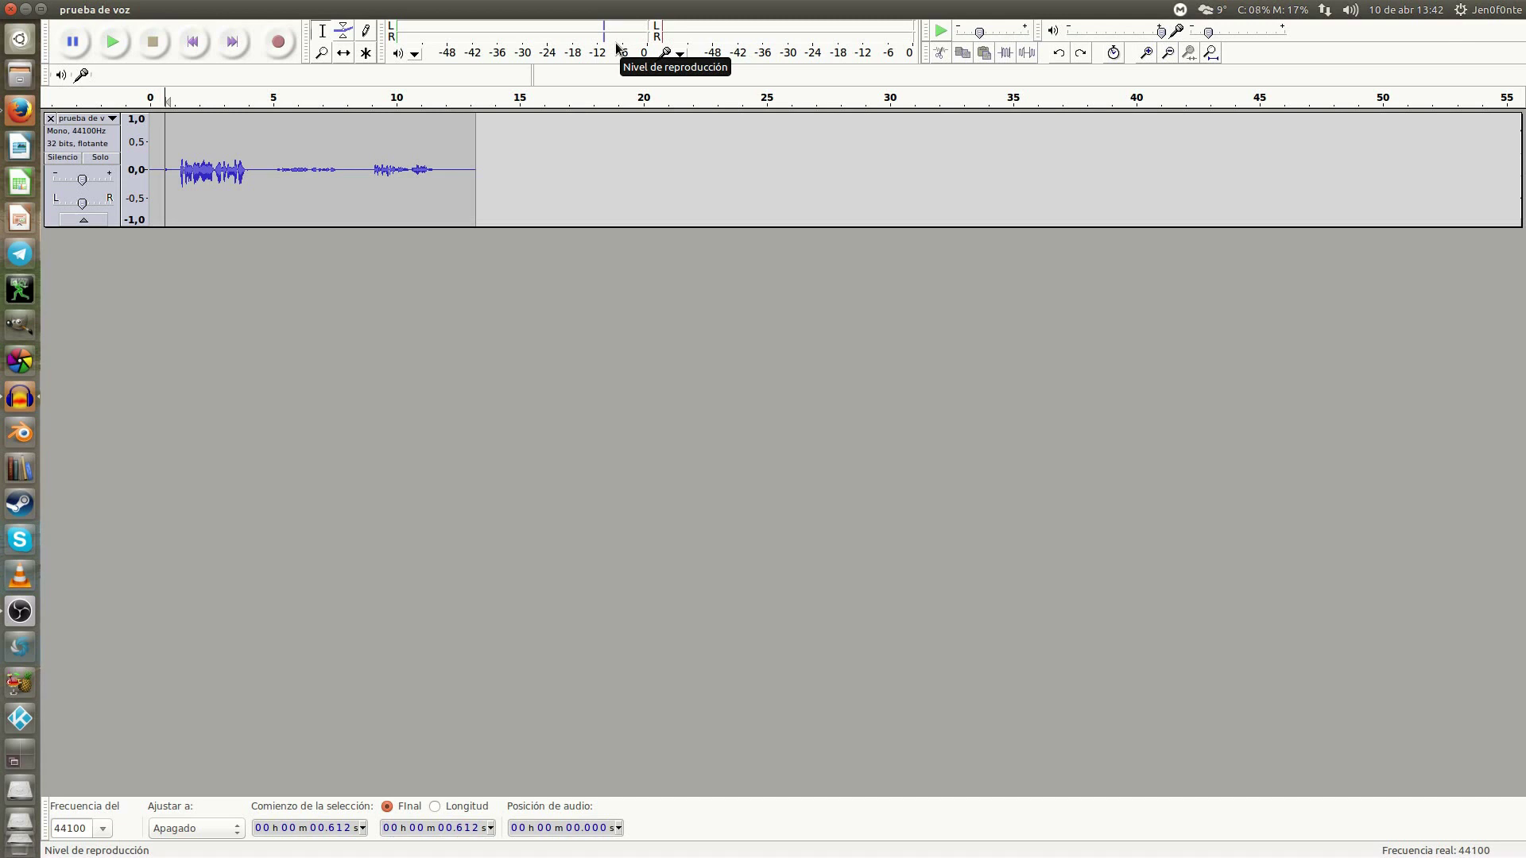
pyautogui.click(375, 148)
pyautogui.press('space')
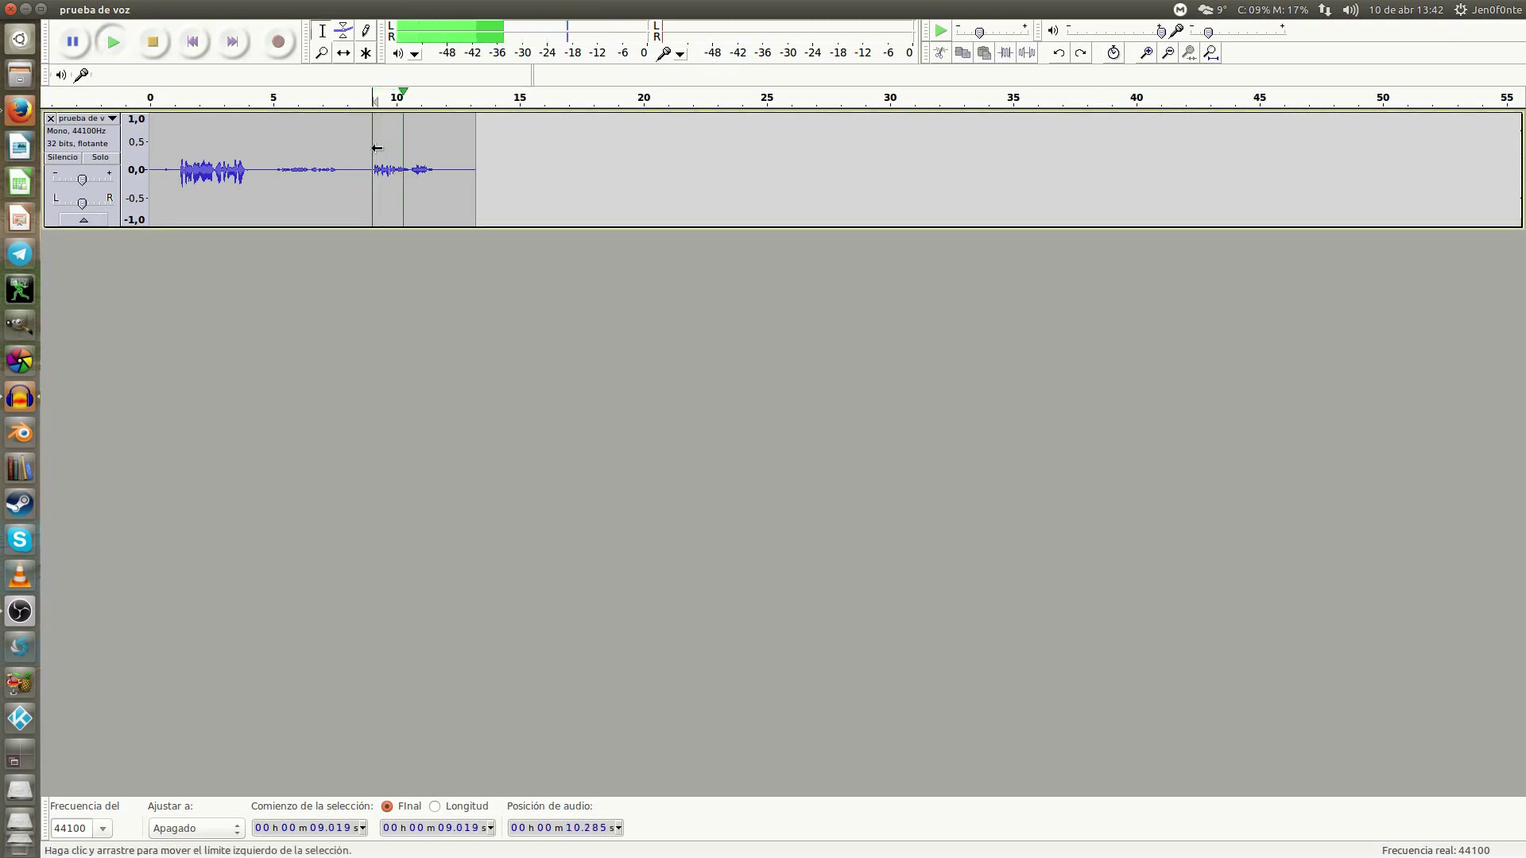
pyautogui.press('space')
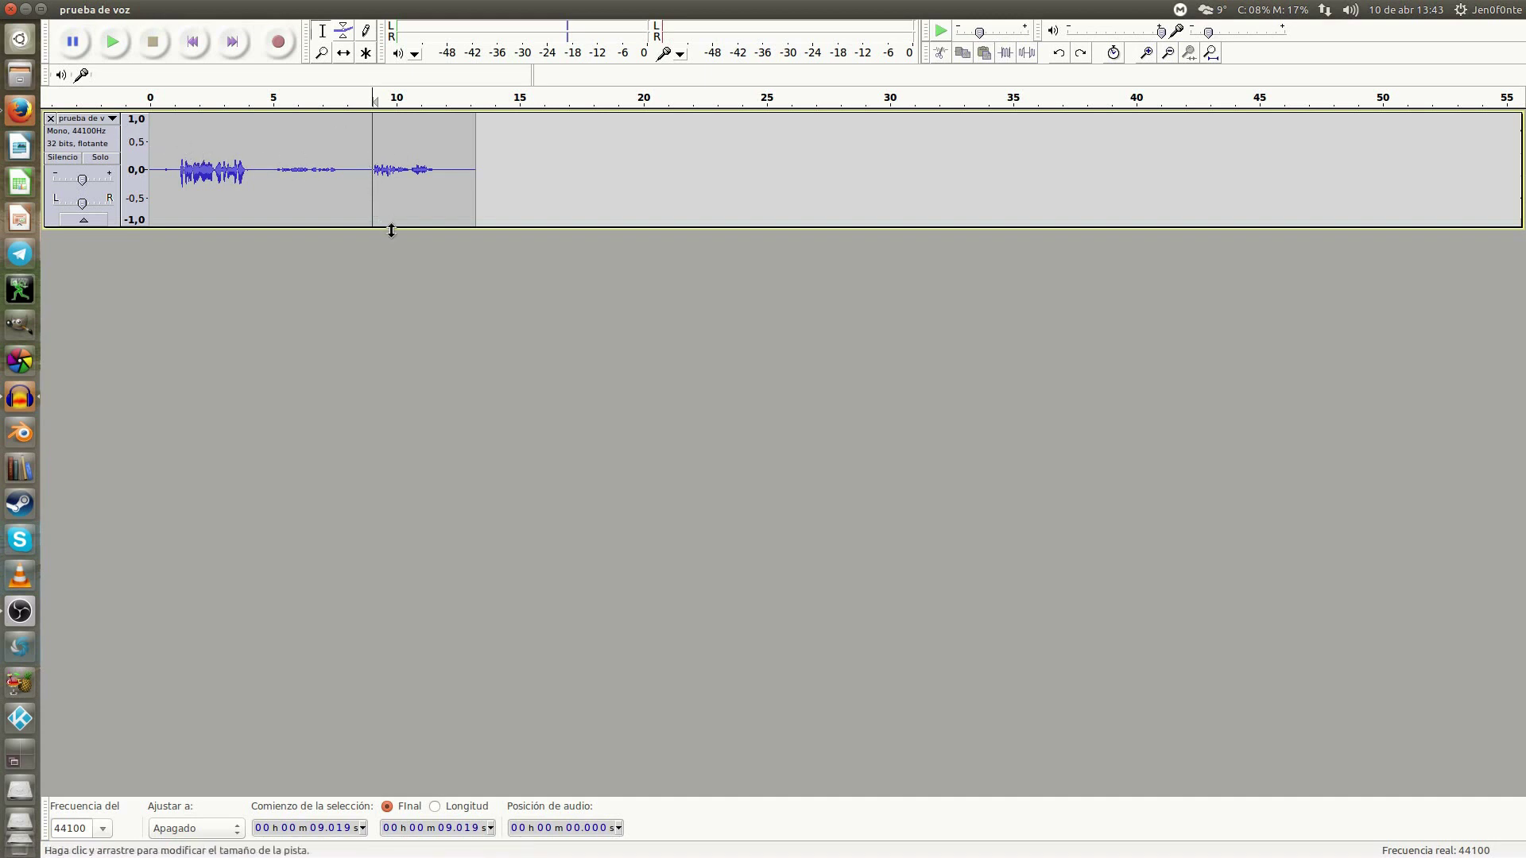
# - Increase the voice track's height and display it as Waveform (dB)
pyautogui.moveTo(392, 229); pyautogui.dragTo(402, 317)
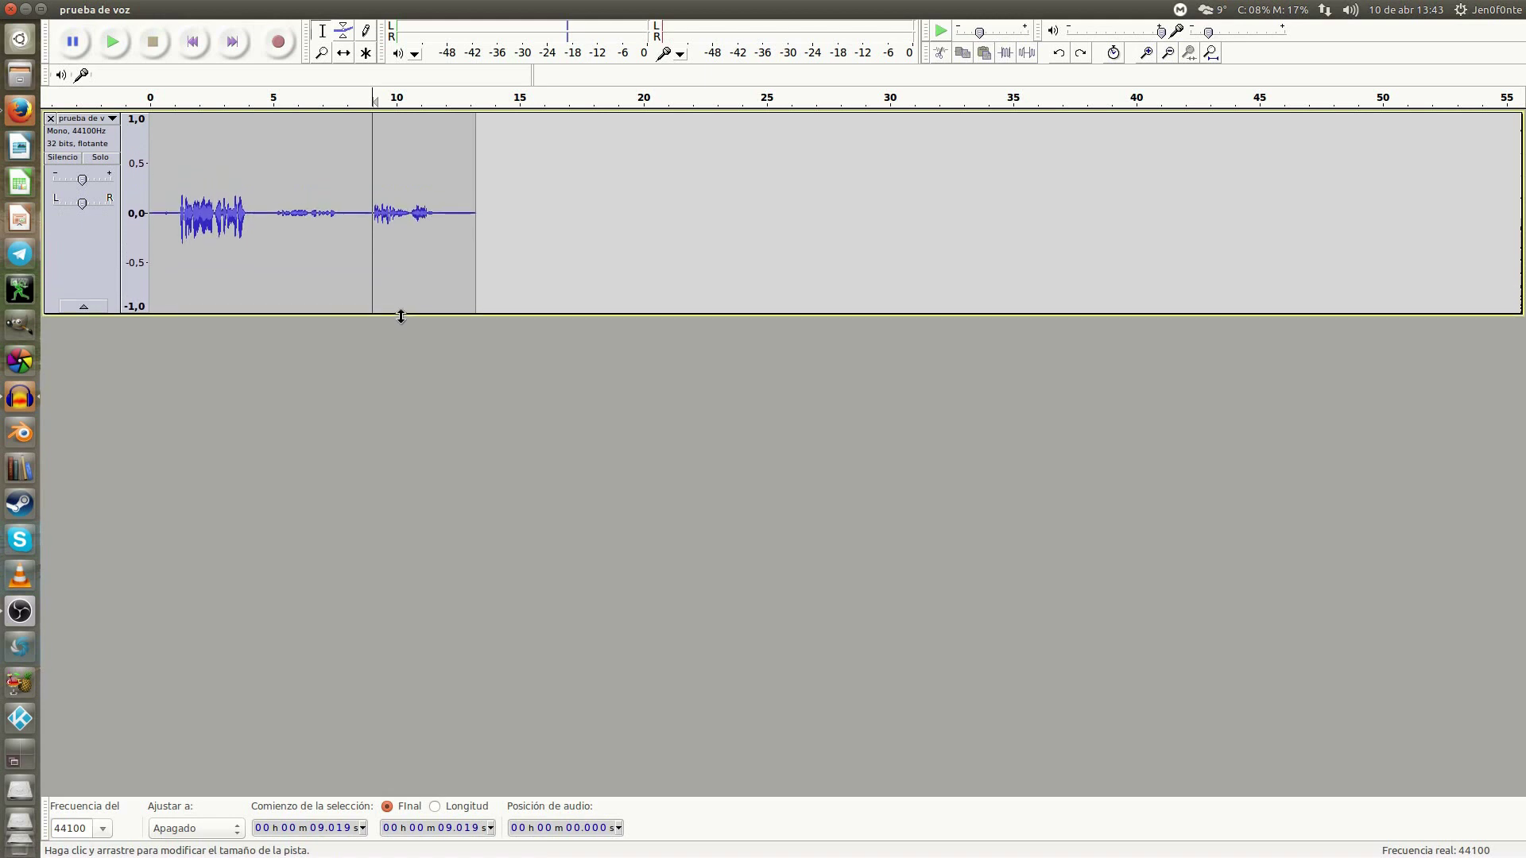
pyautogui.click(174, 177)
pyautogui.click(197, 194)
pyautogui.moveTo(169, 193); pyautogui.dragTo(337, 208)
pyautogui.click(296, 190)
pyautogui.click(347, 211)
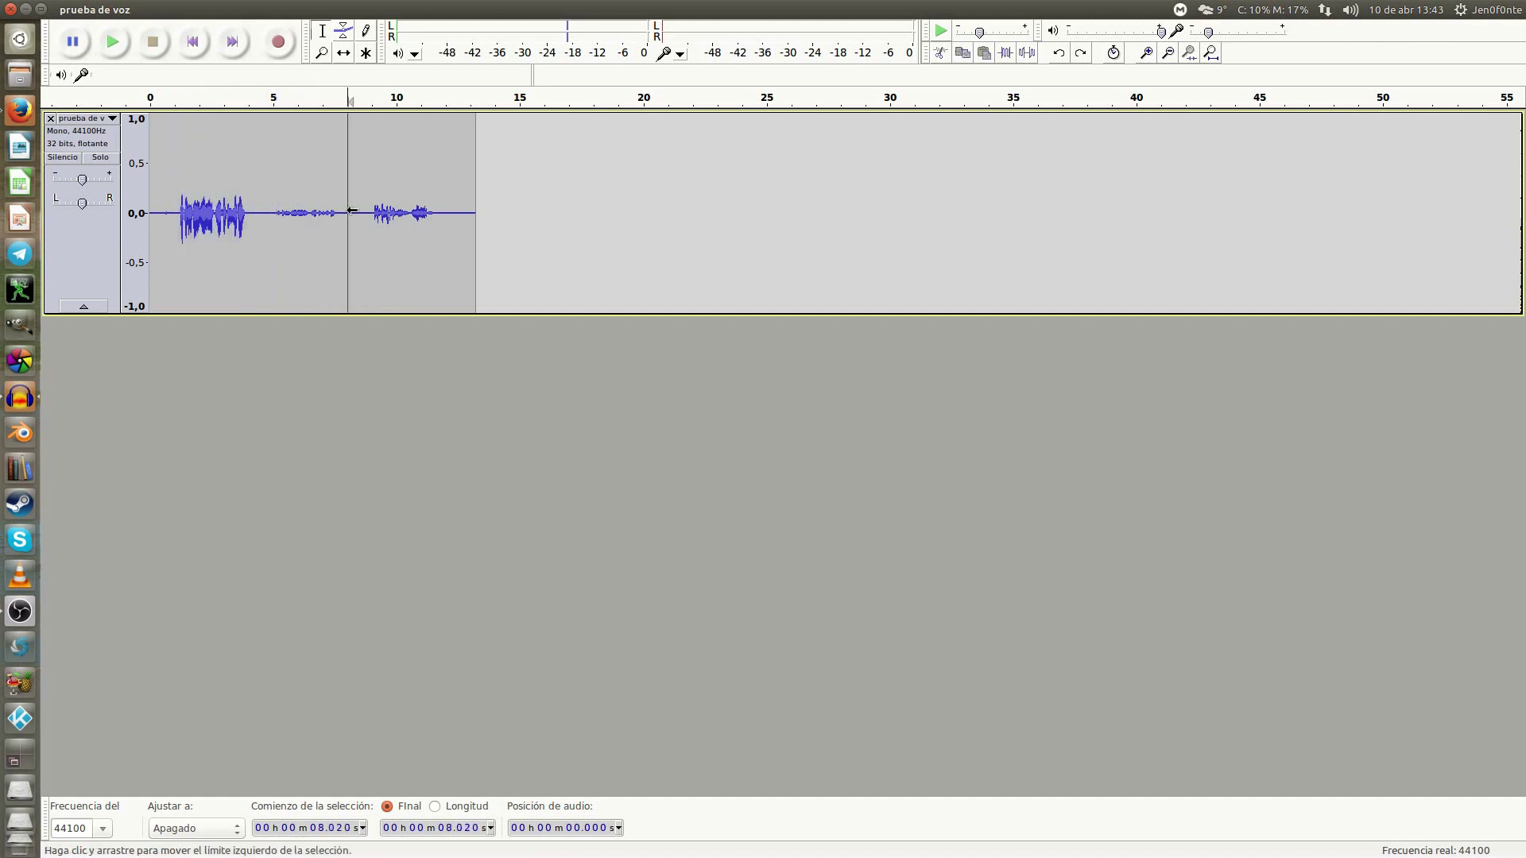
pyautogui.click(176, 181)
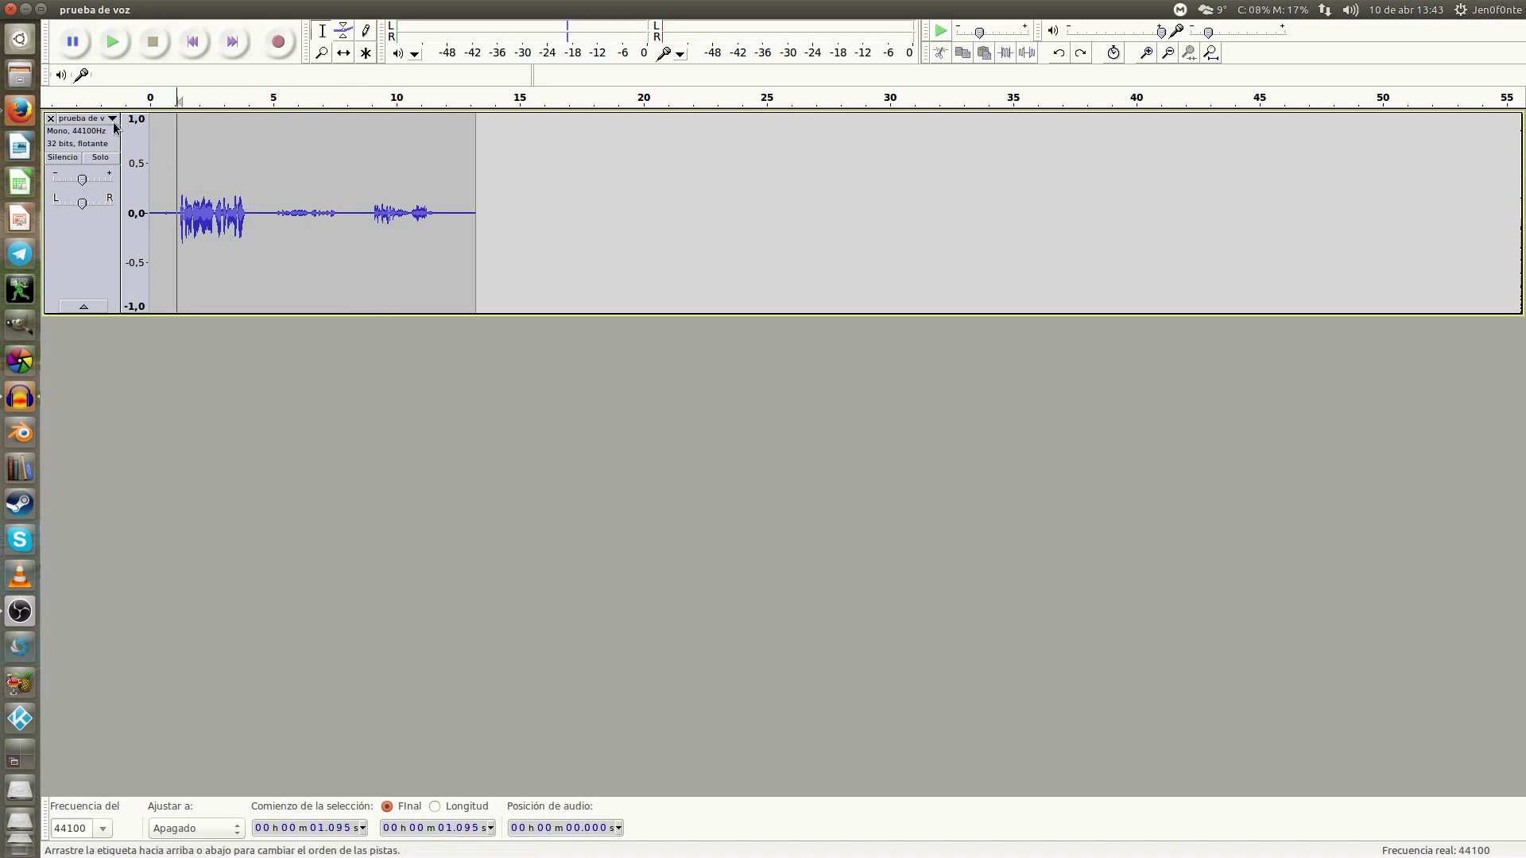
pyautogui.click(112, 119)
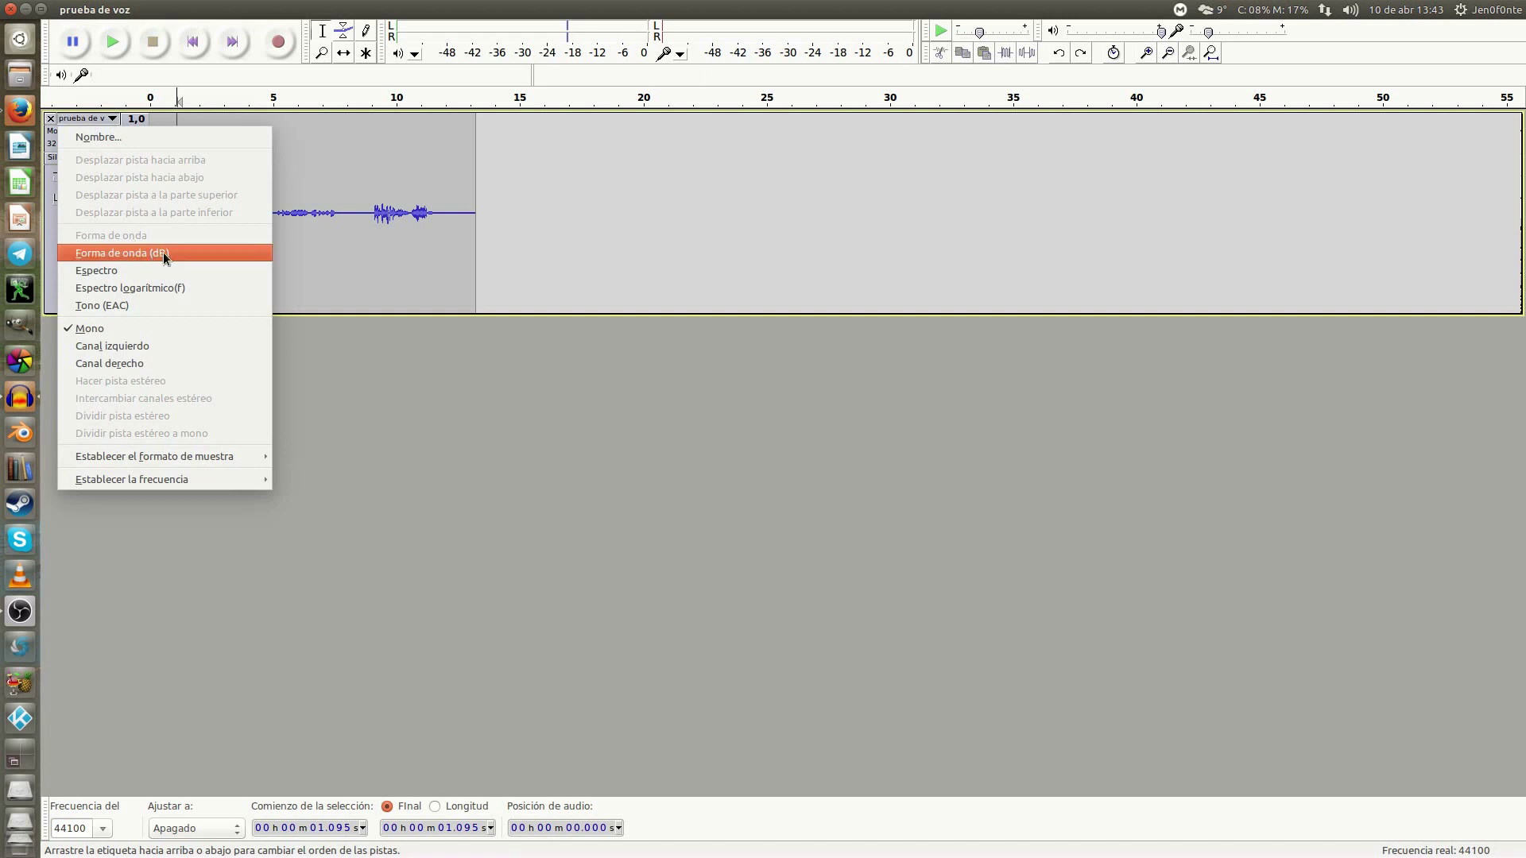
pyautogui.click(192, 254)
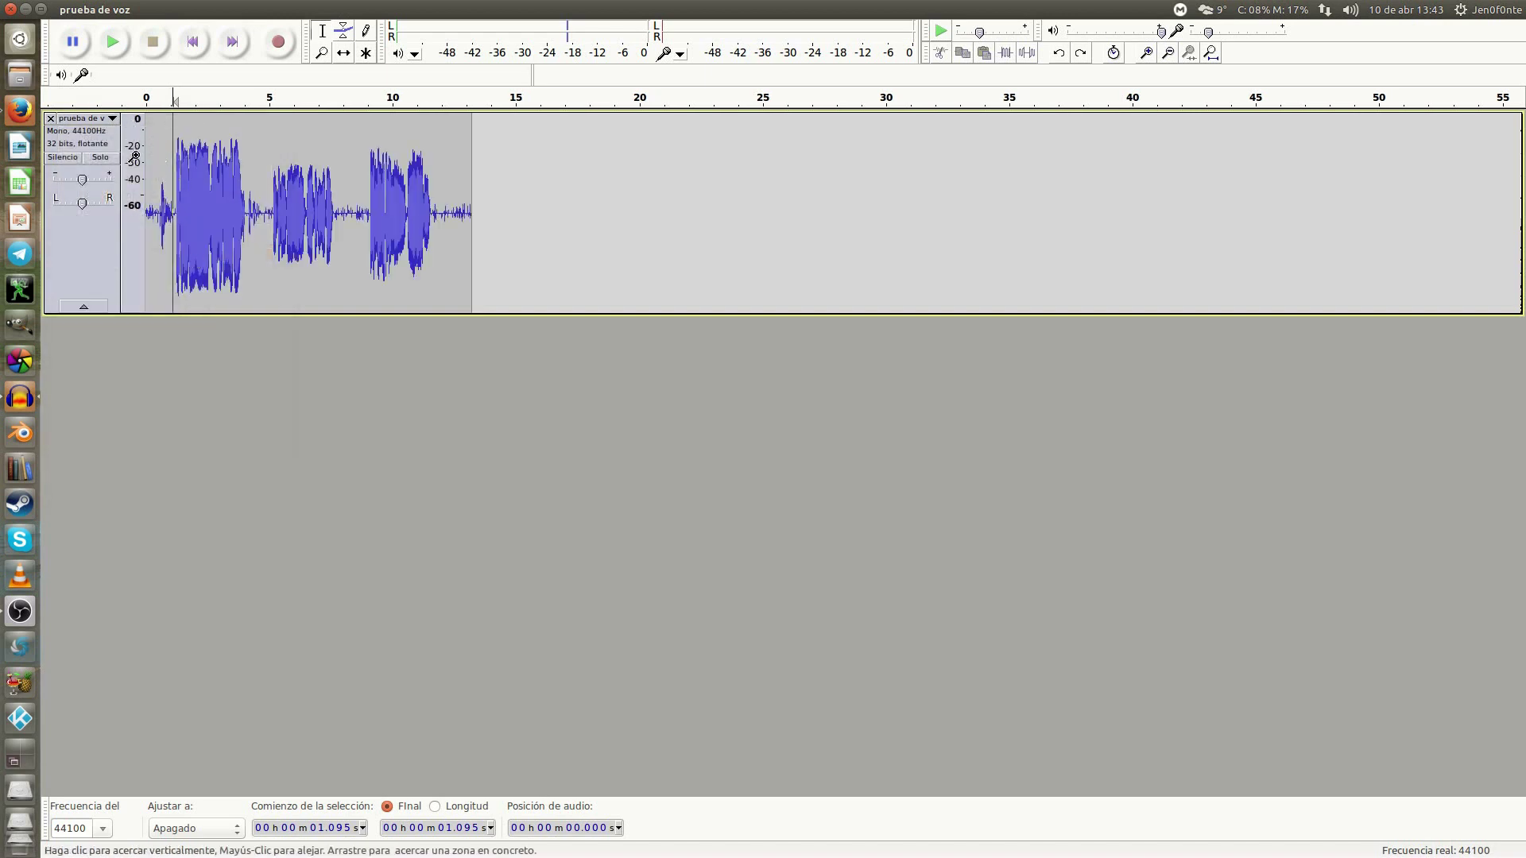
pyautogui.moveTo(333, 312); pyautogui.dragTo(363, 634)
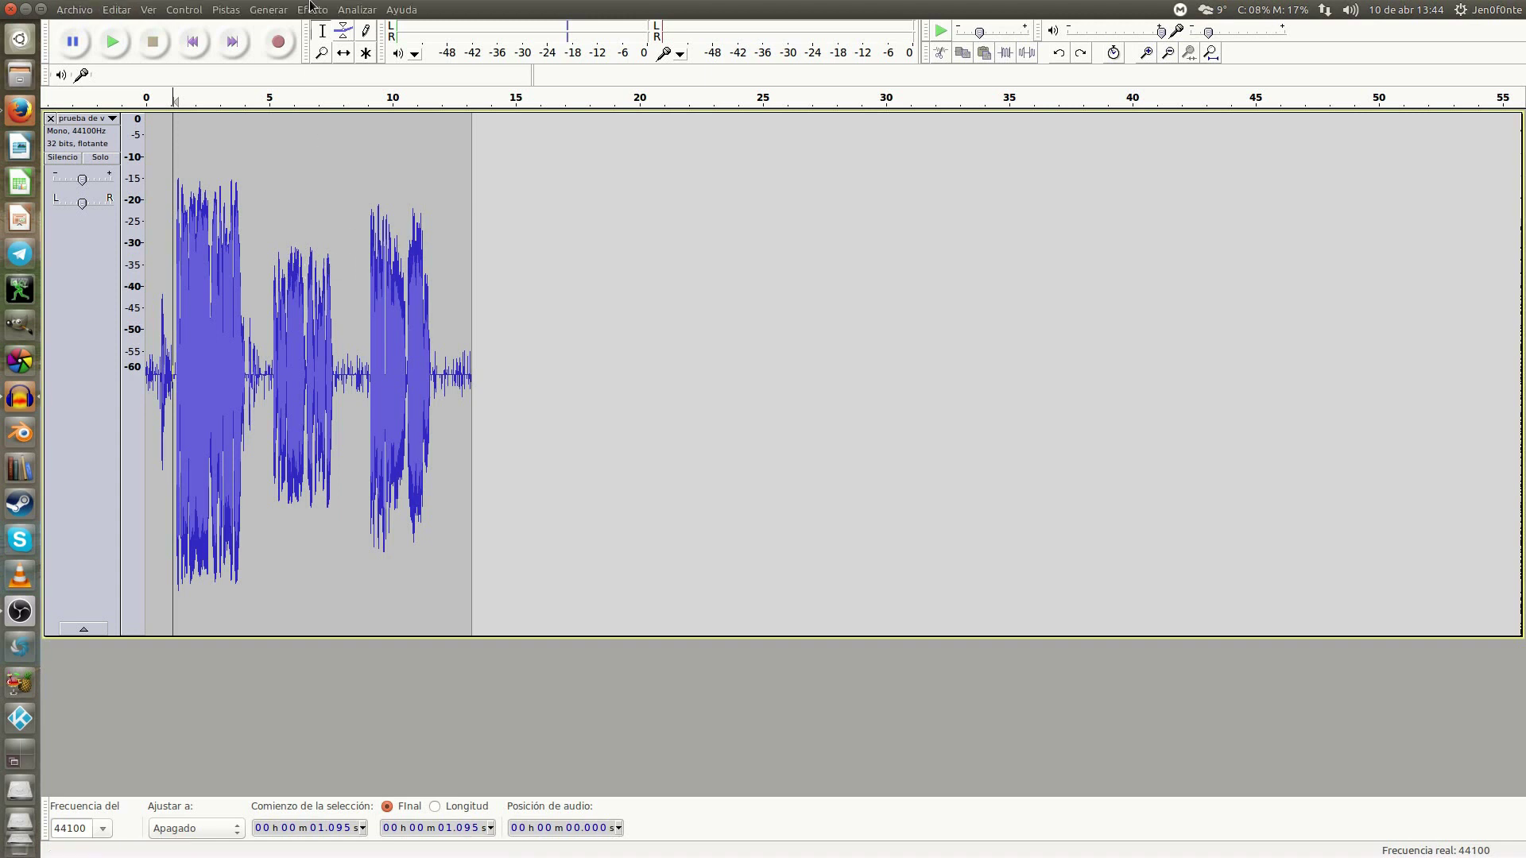
# - Normalize the whole track to a maximum amplitude of -6,0 dB and undo it after playing the result
pyautogui.click(312, 10)
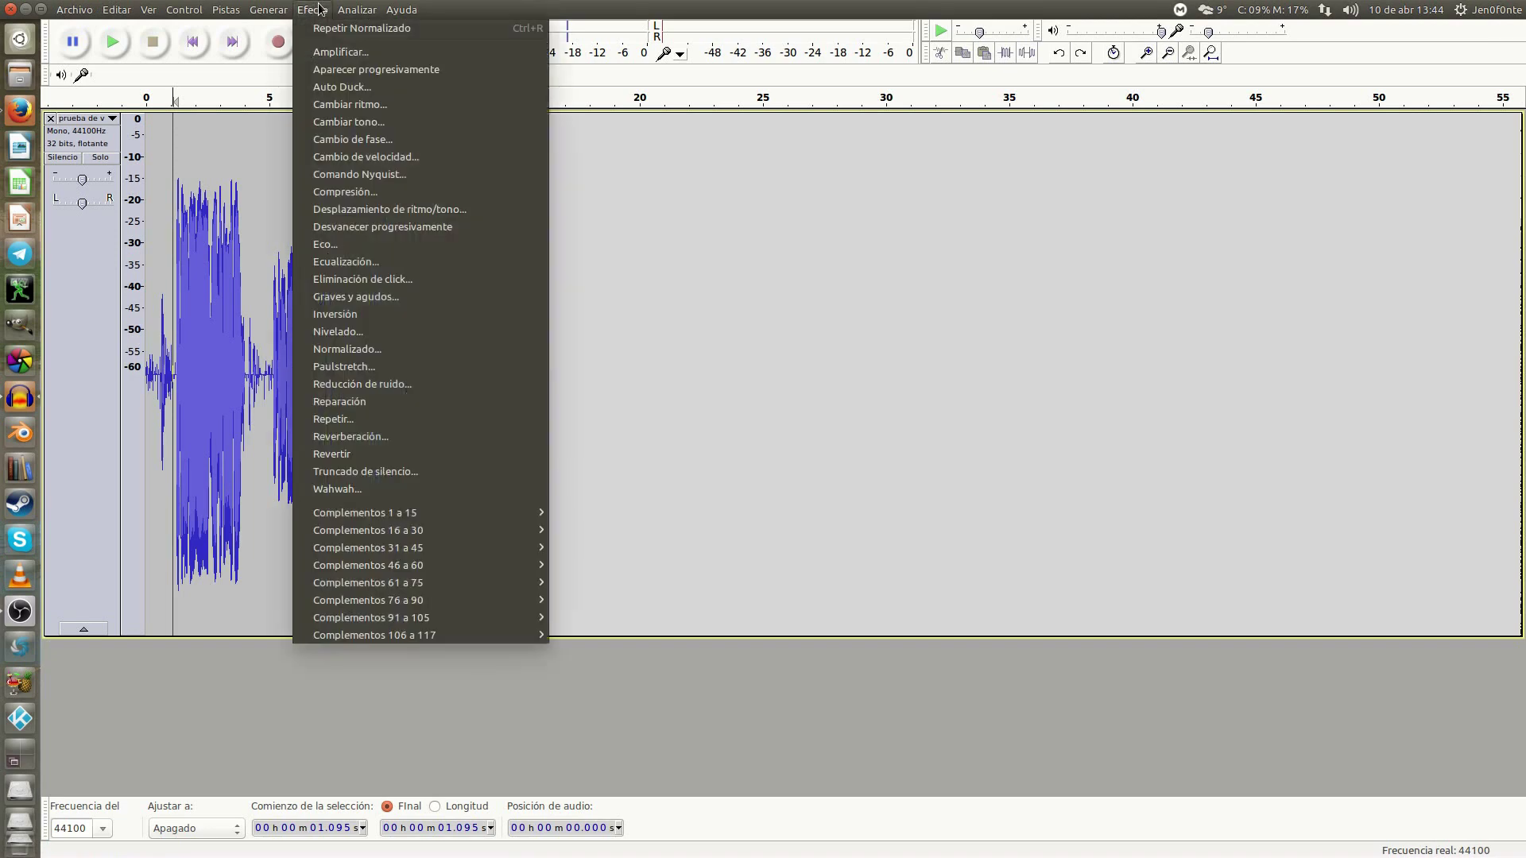
pyautogui.click(404, 351)
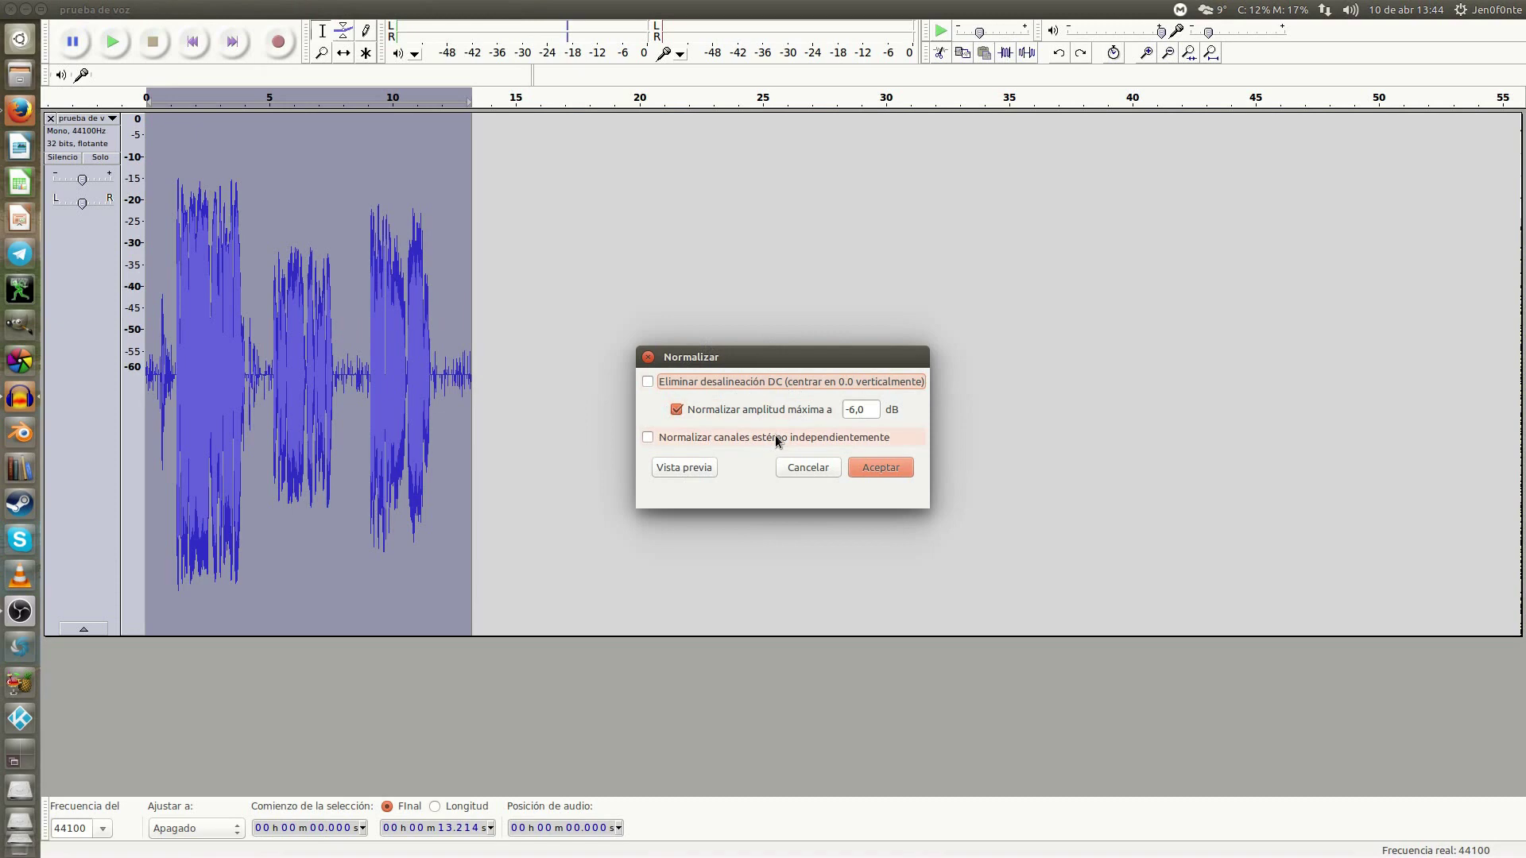
pyautogui.click(882, 468)
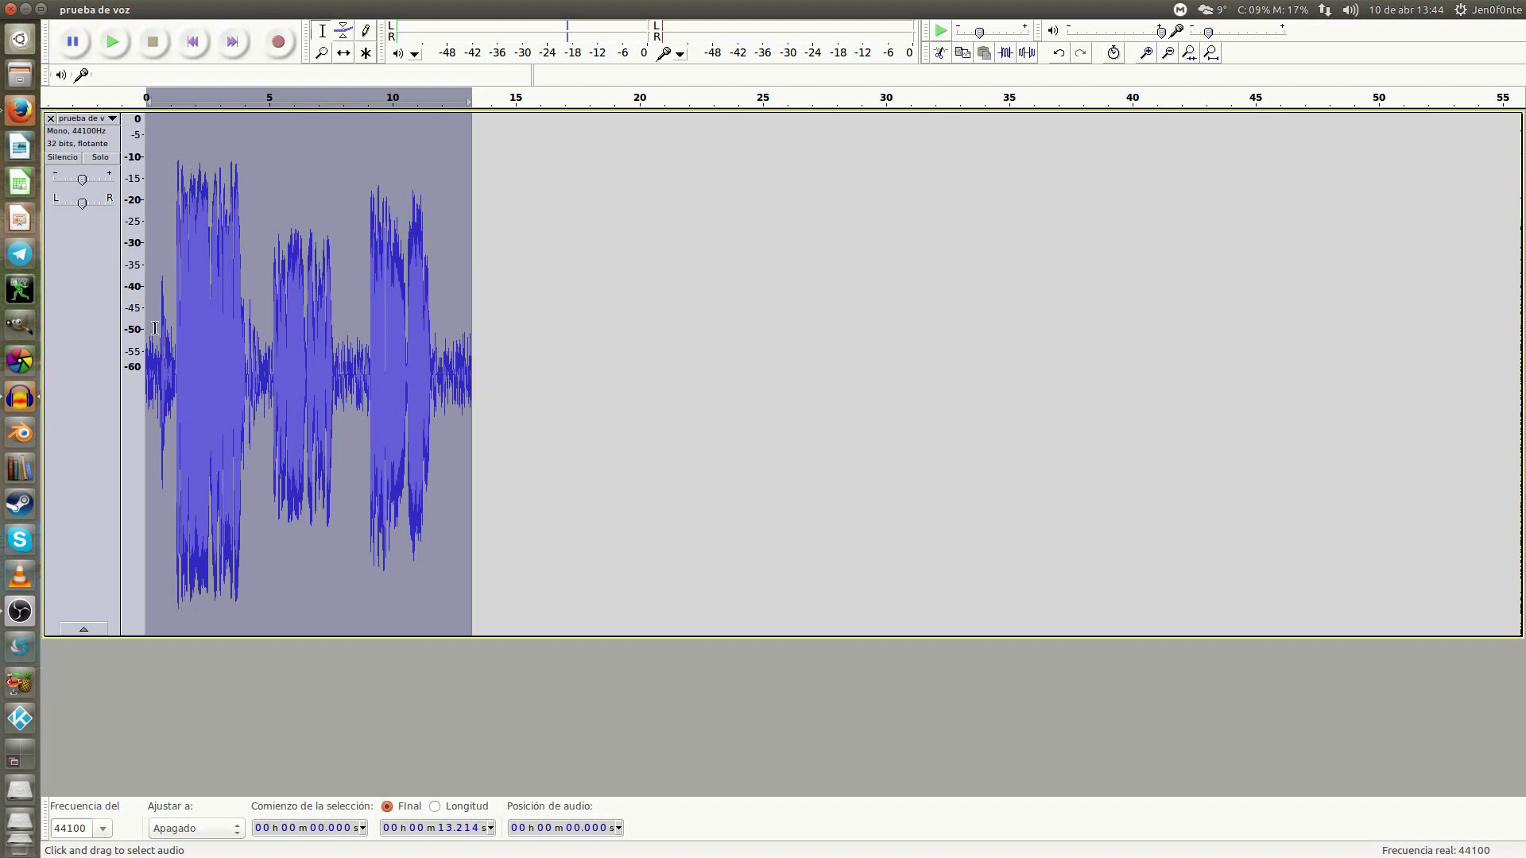
pyautogui.click(154, 183)
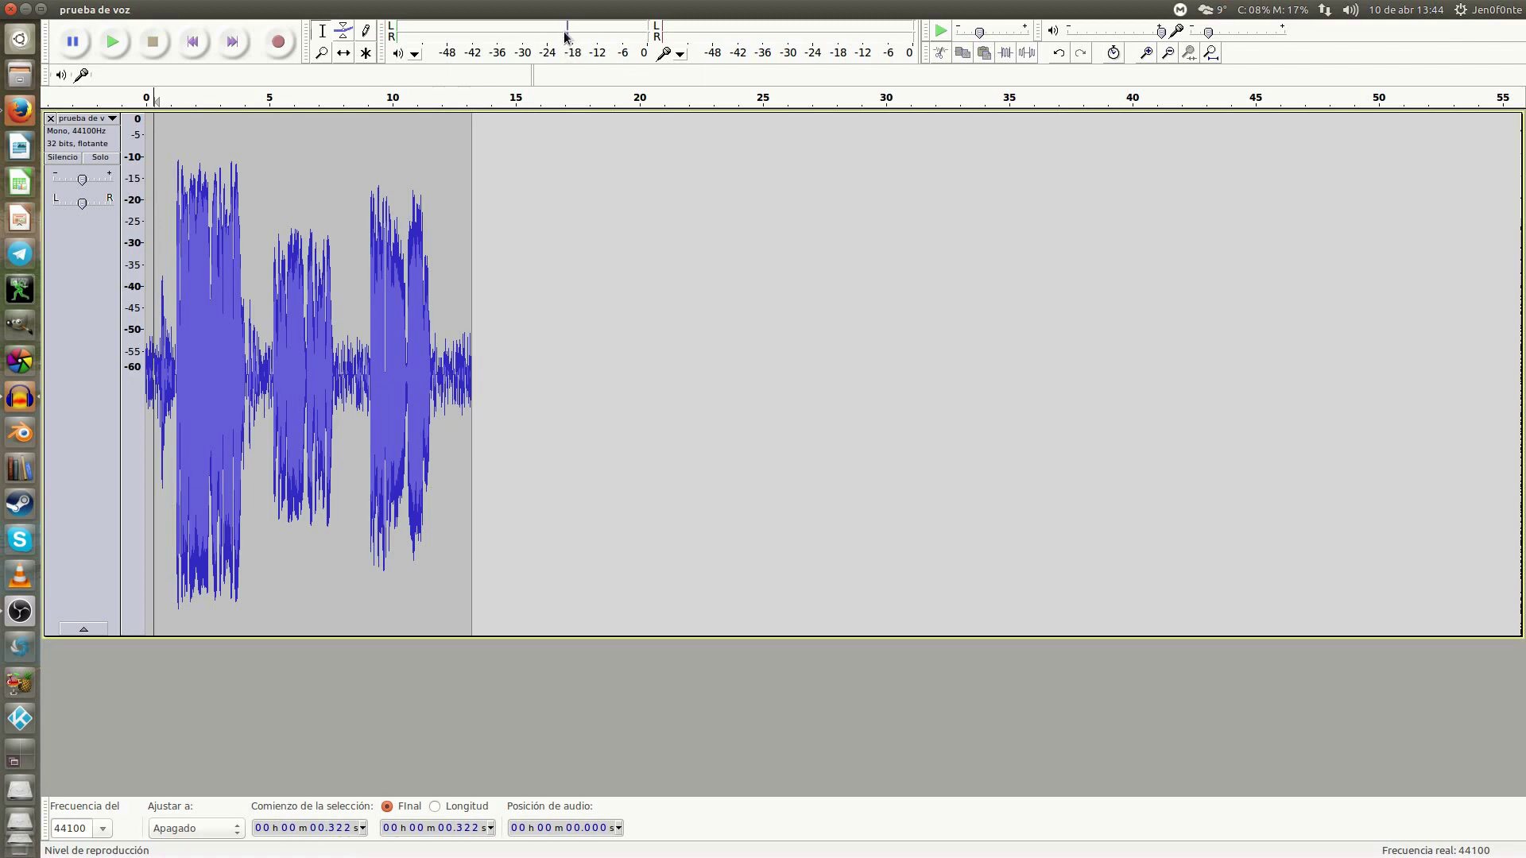
pyautogui.press('space')
pyautogui.hotkey('ctrl', 'a')
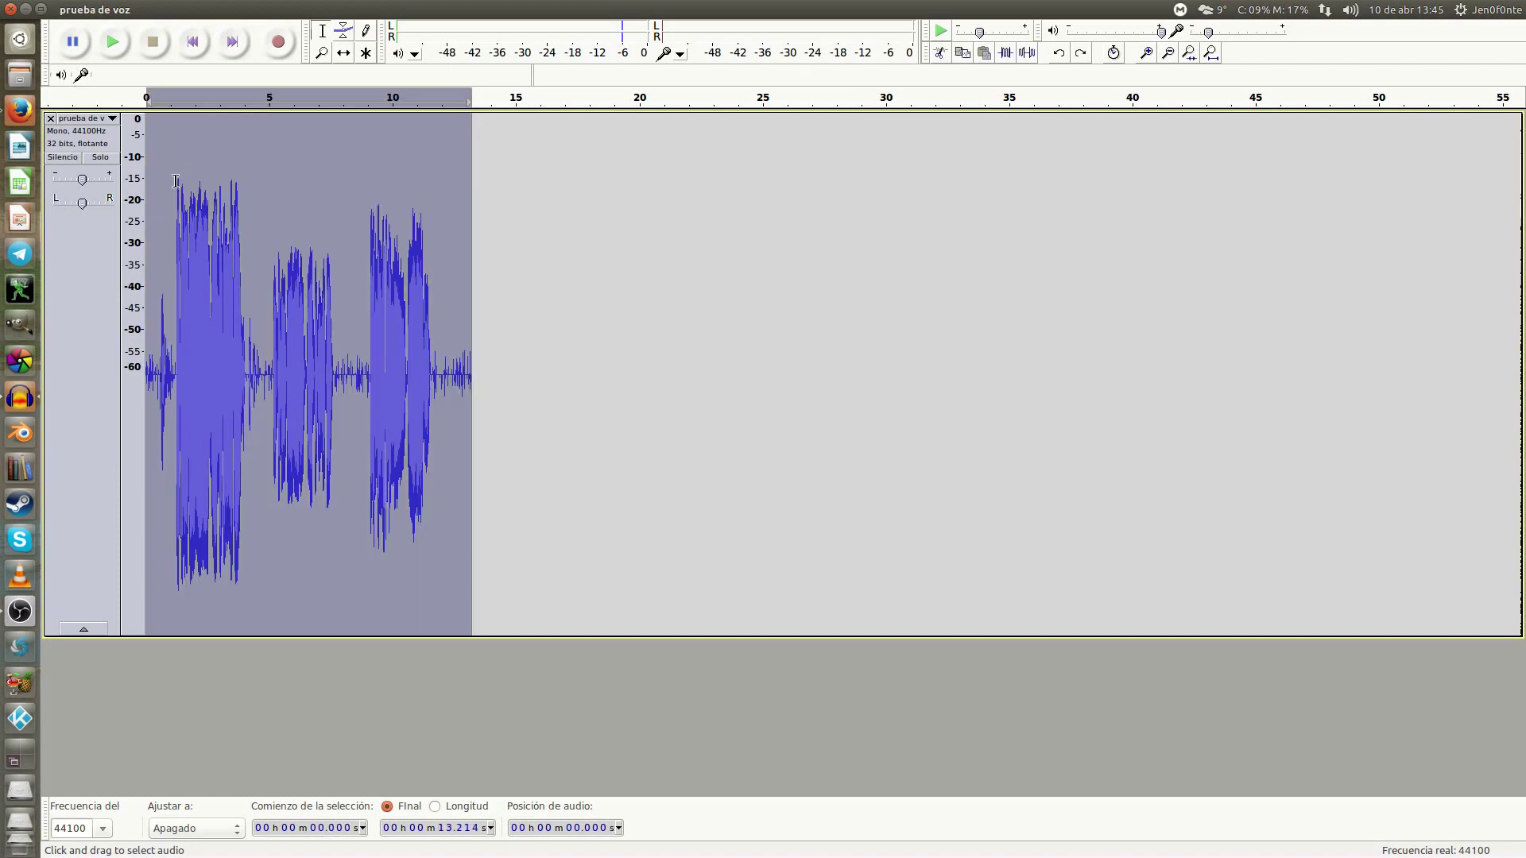
# - Replay the original recording from about 1.1 s with slightly narrower level meters and inspect the second phrase between about 4.9 and 8.1 s
pyautogui.click(174, 182)
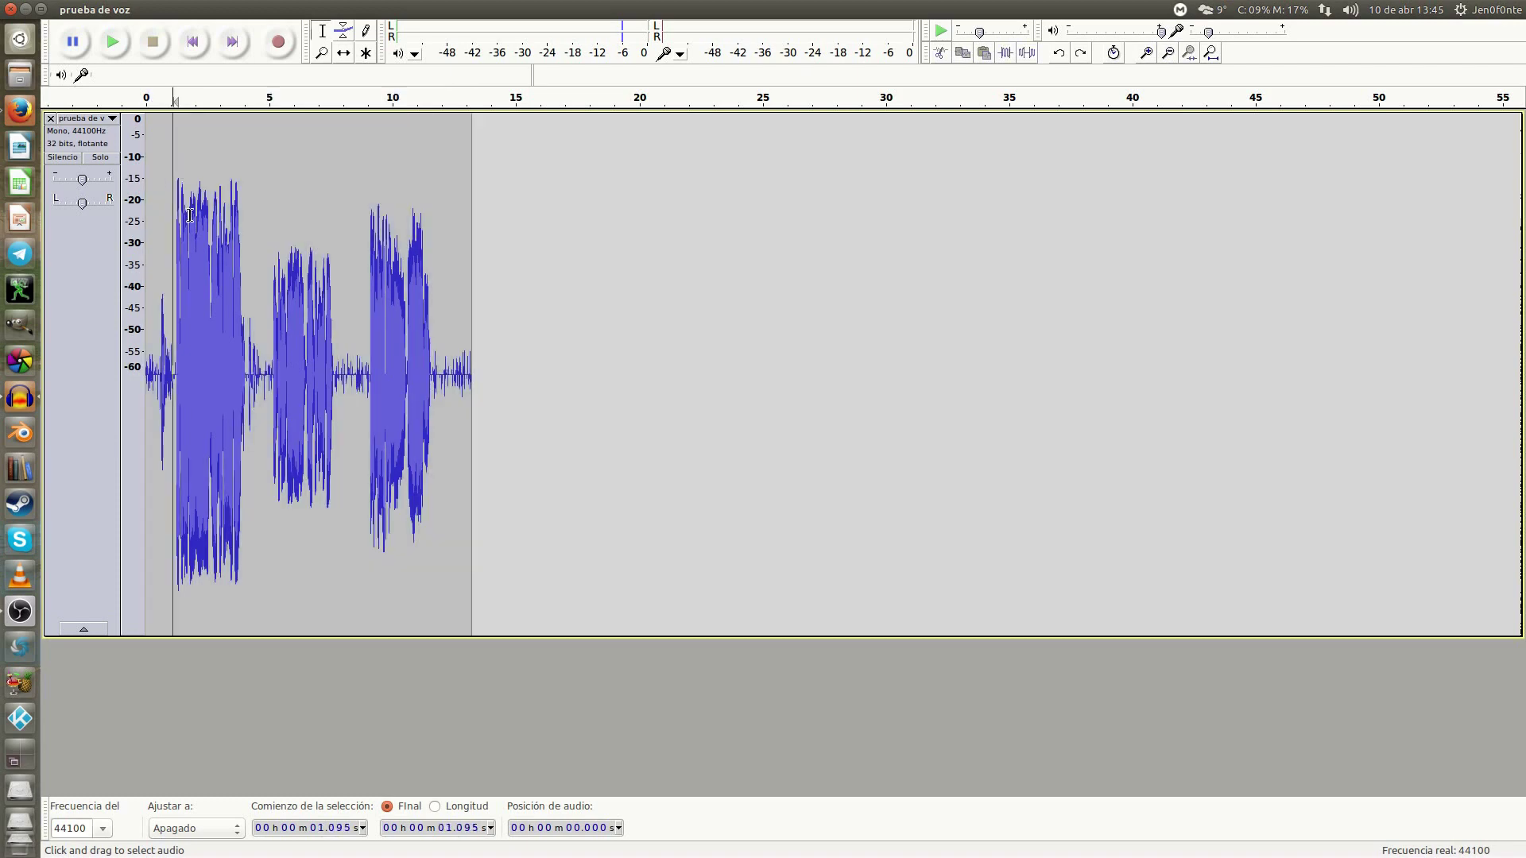
pyautogui.press('space')
pyautogui.press('space')
pyautogui.moveTo(928, 37); pyautogui.dragTo(877, 29)
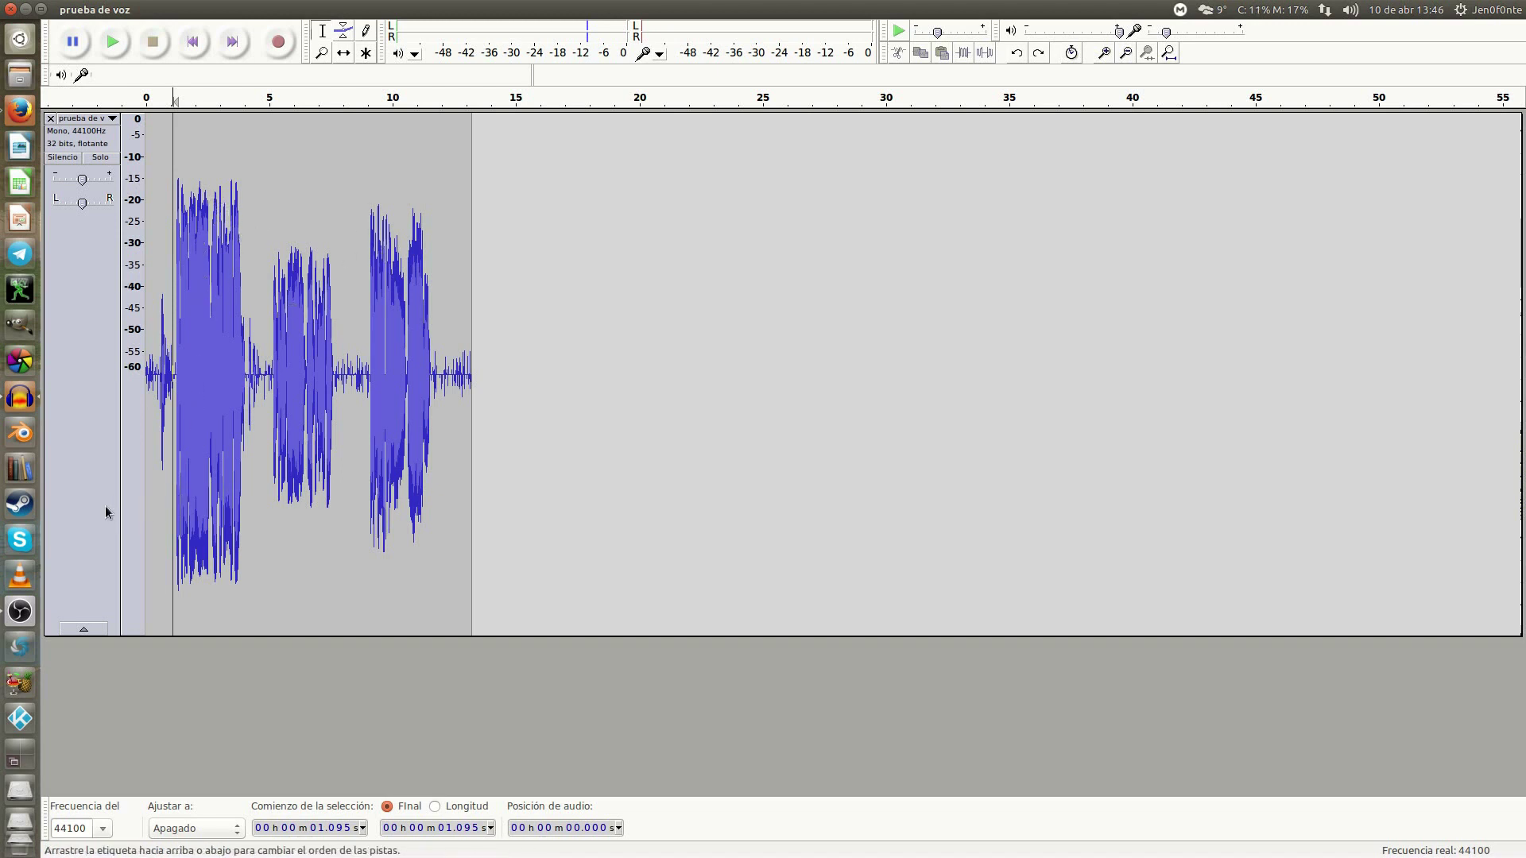
pyautogui.press('space')
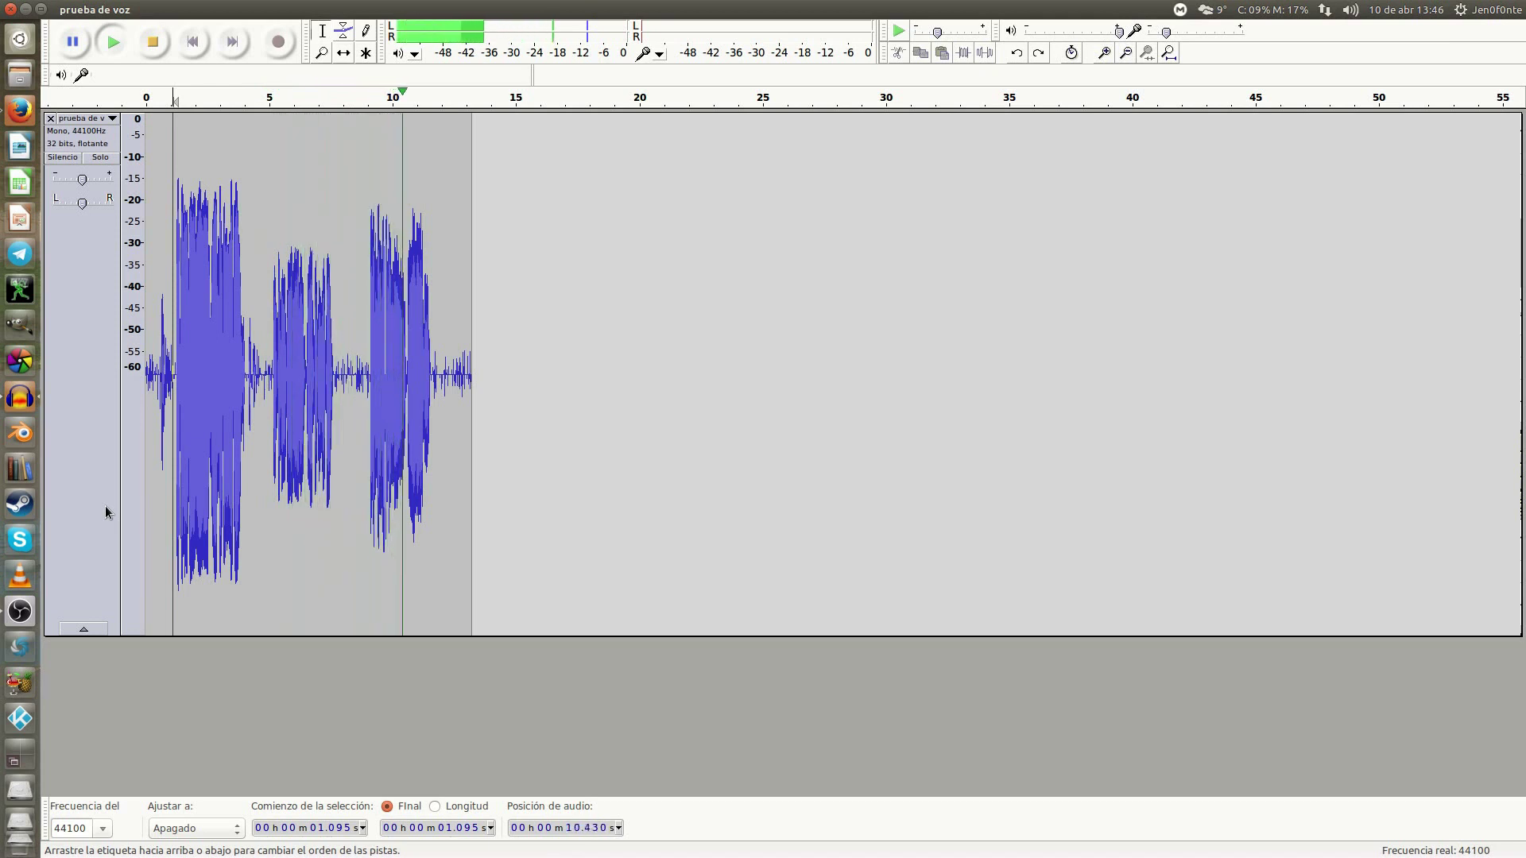
pyautogui.press('space')
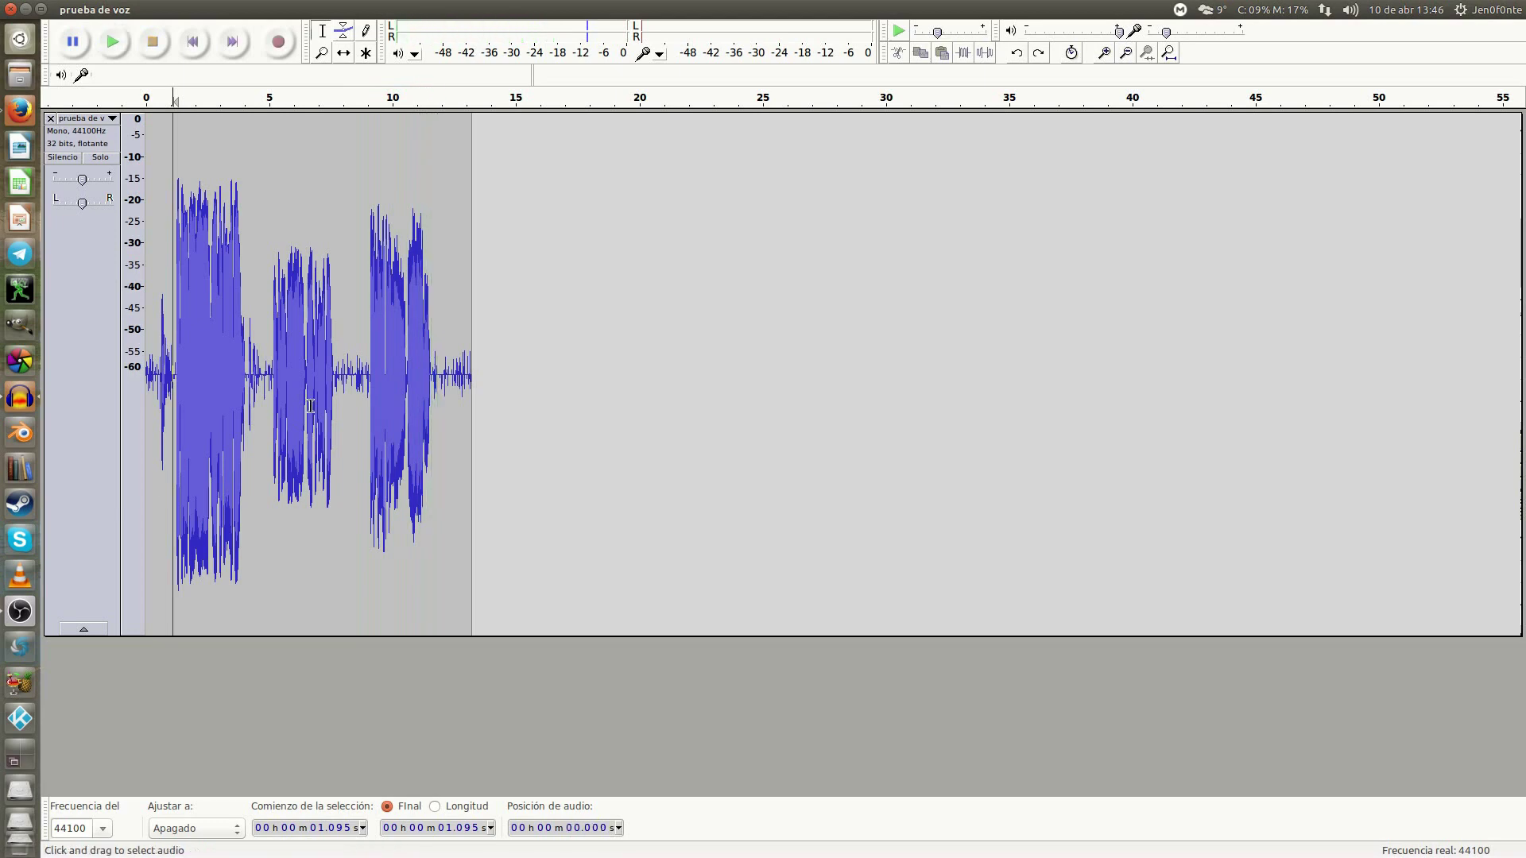
pyautogui.moveTo(267, 274); pyautogui.dragTo(343, 277)
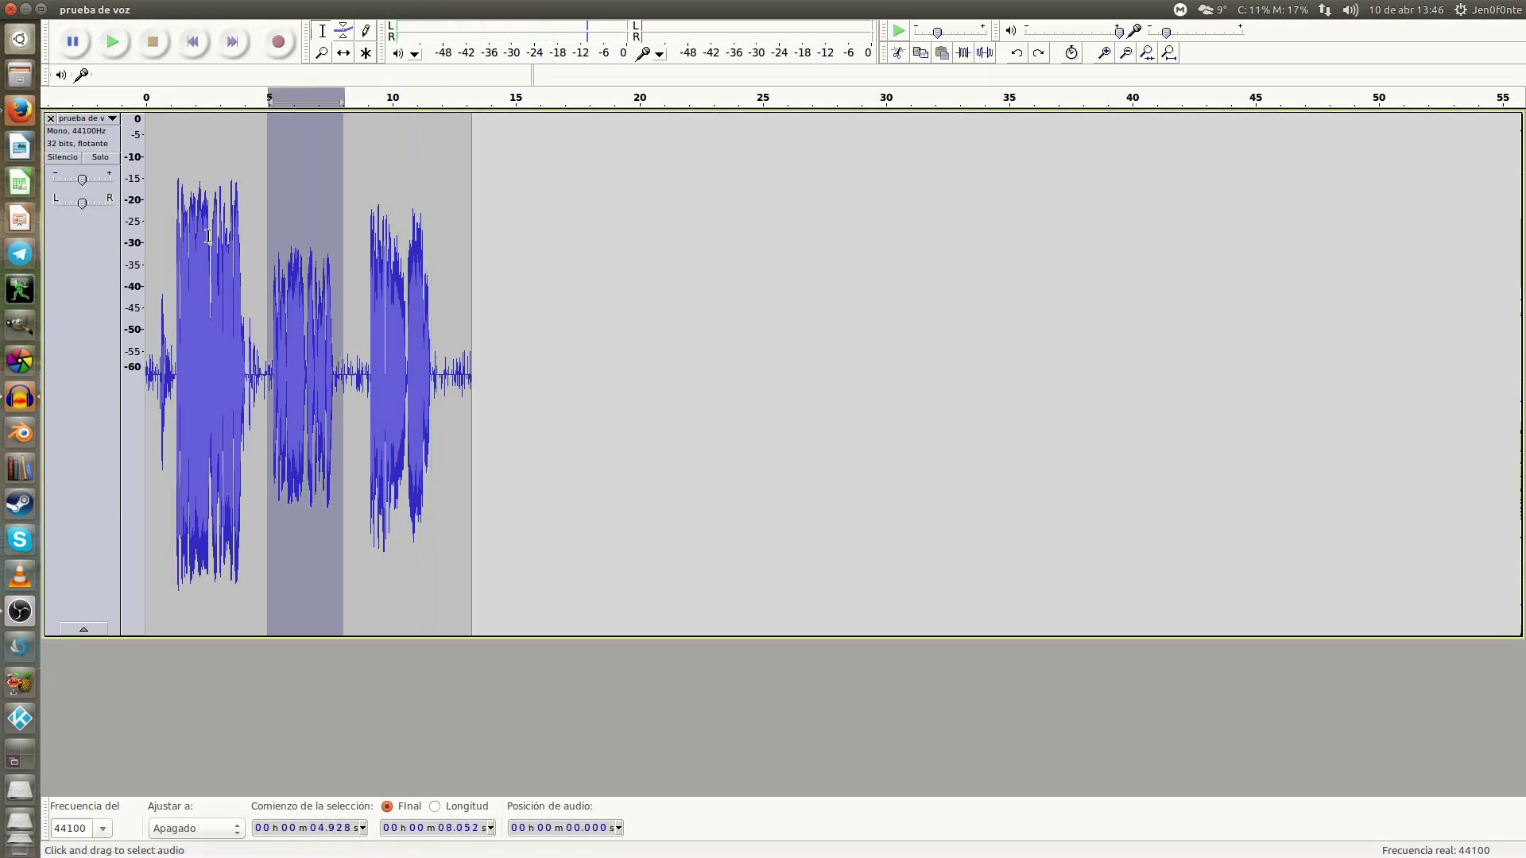
pyautogui.click(170, 215)
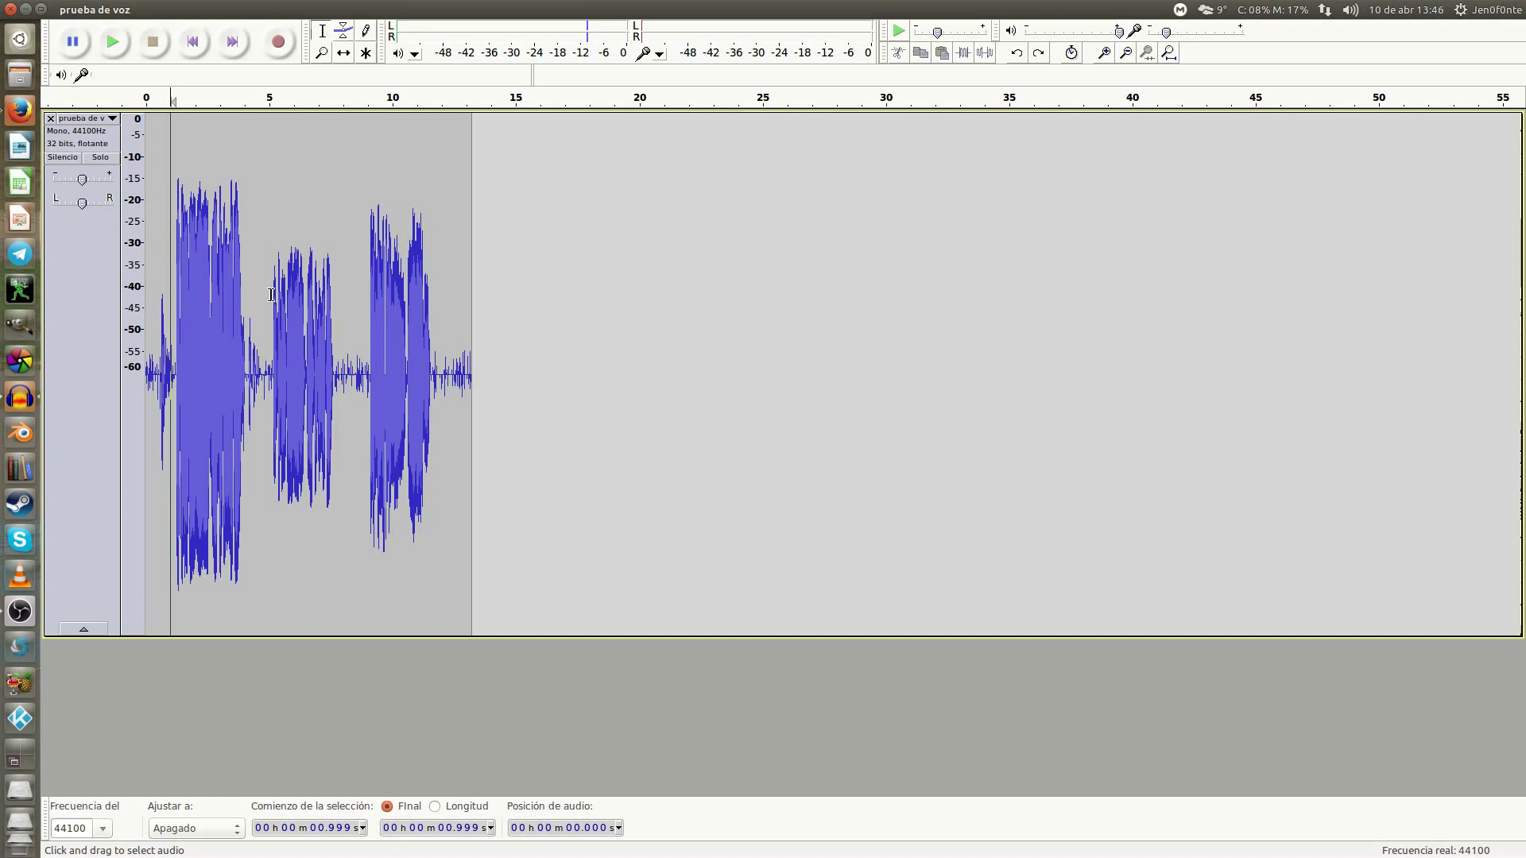
# - Close the voice track and open the prueba de voz audio file again
pyautogui.click(49, 117)
pyautogui.click(74, 10)
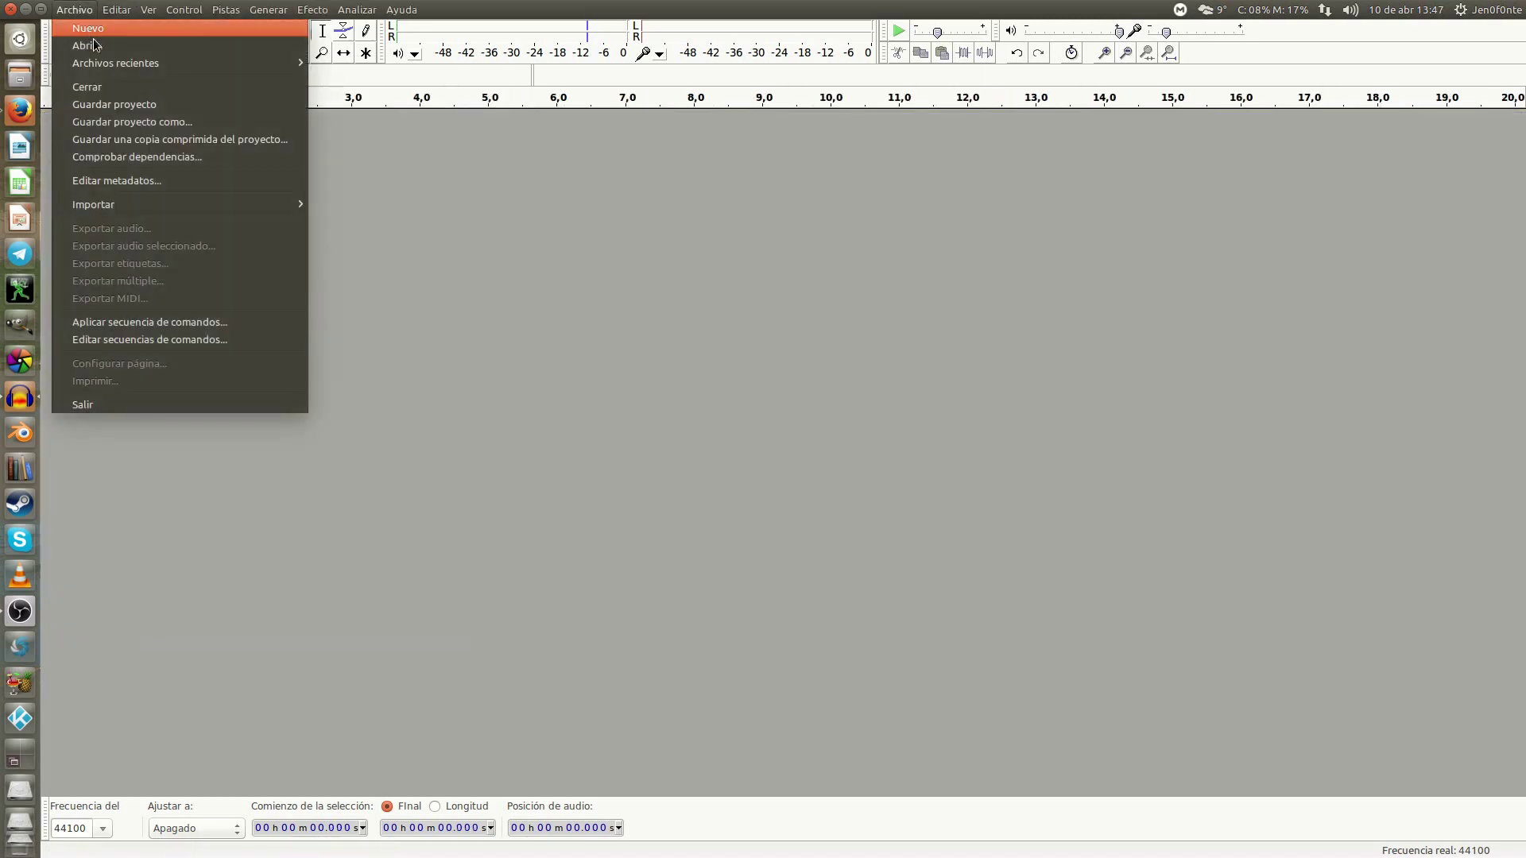
pyautogui.click(93, 46)
pyautogui.click(1078, 694)
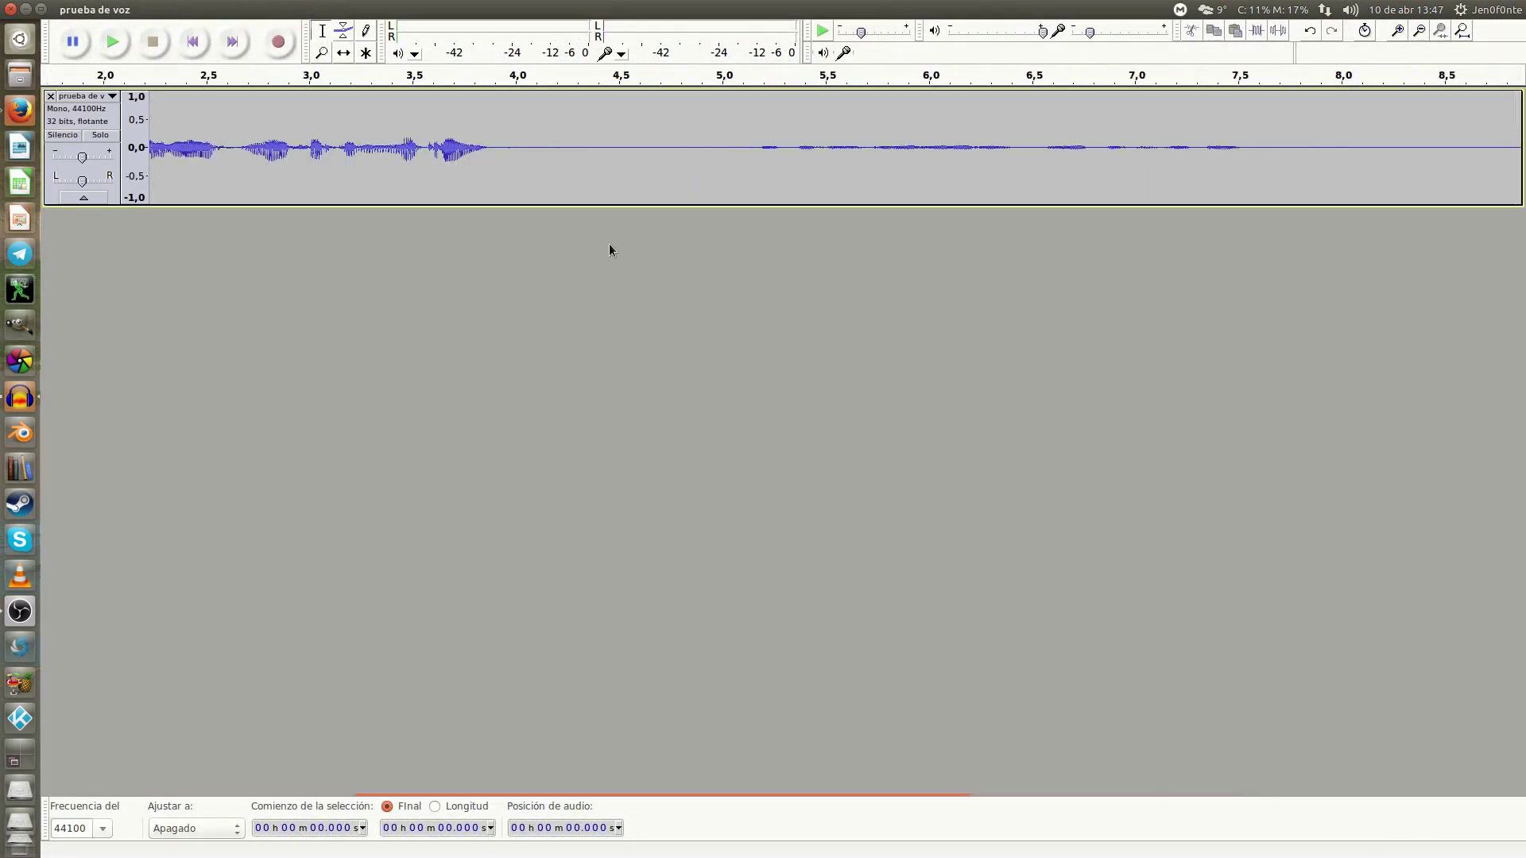
# - Increase the reopened voice track's height and display it as Waveform (dB)
pyautogui.hotkey('ctrl', '3')
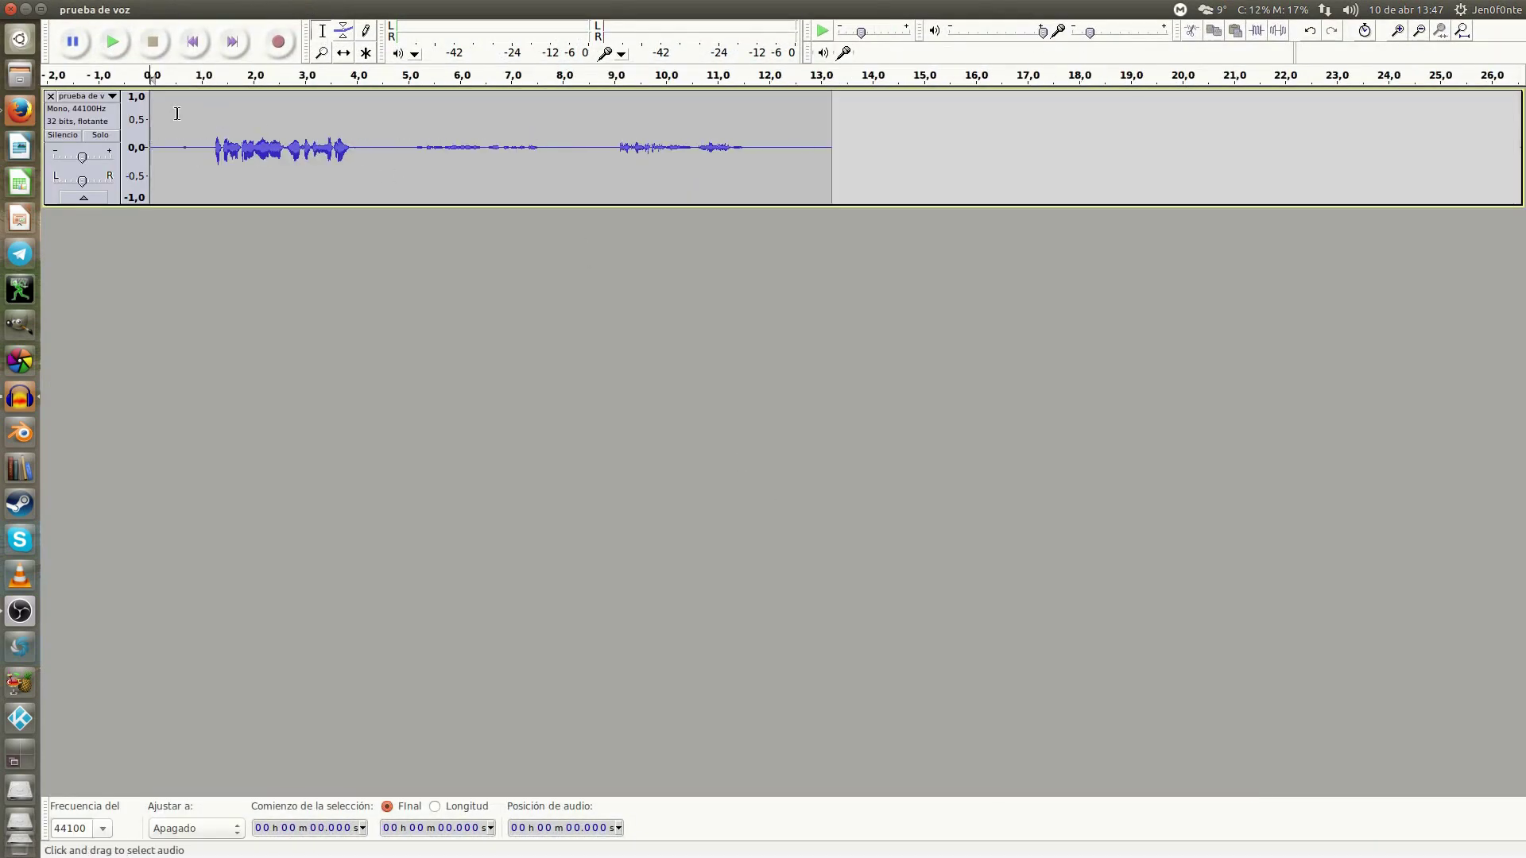
pyautogui.moveTo(225, 205); pyautogui.dragTo(242, 423)
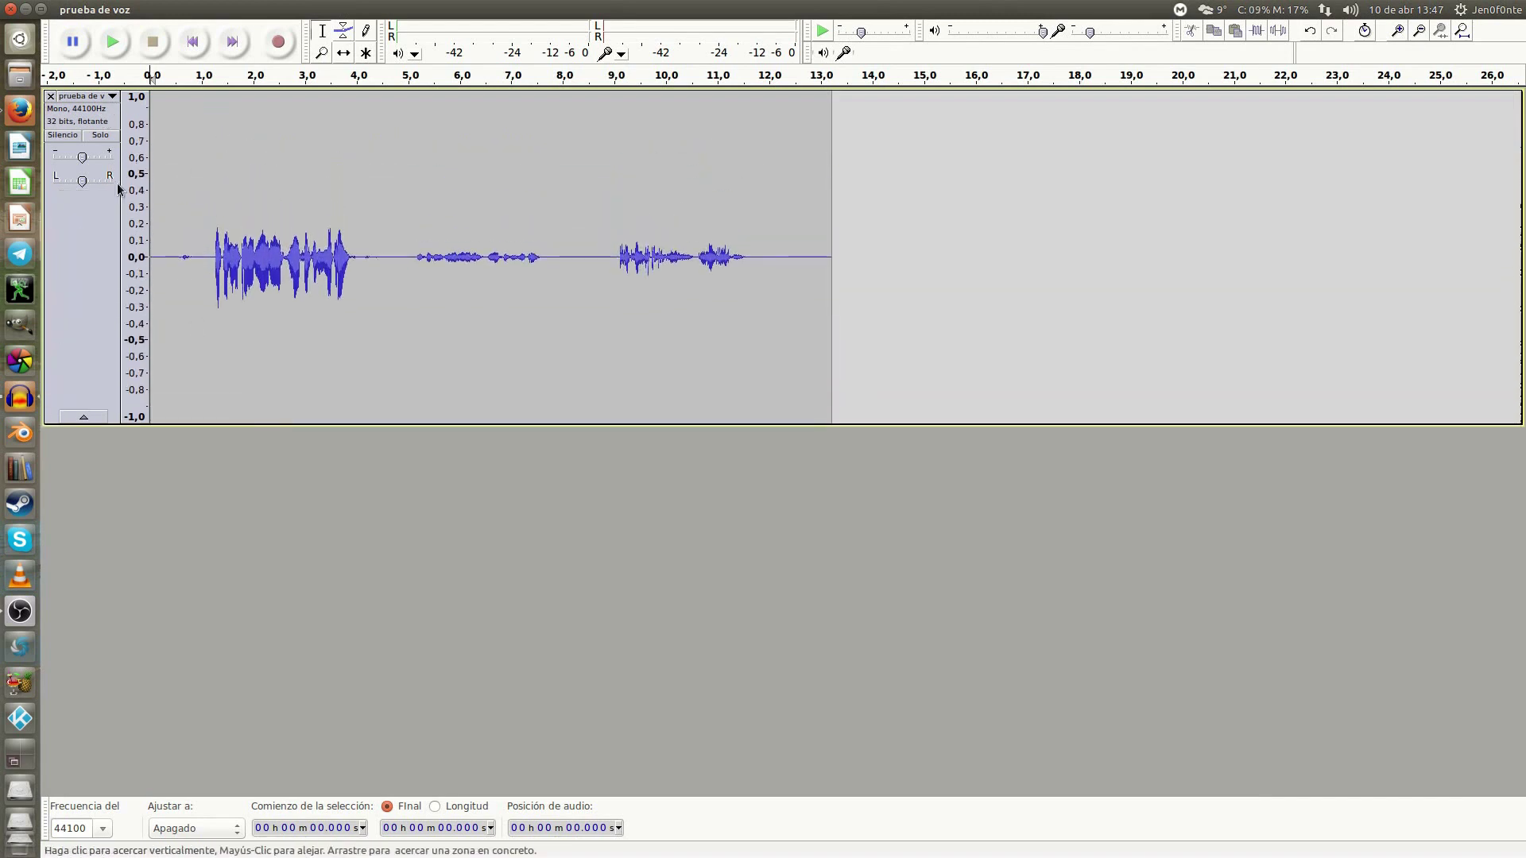
pyautogui.click(112, 97)
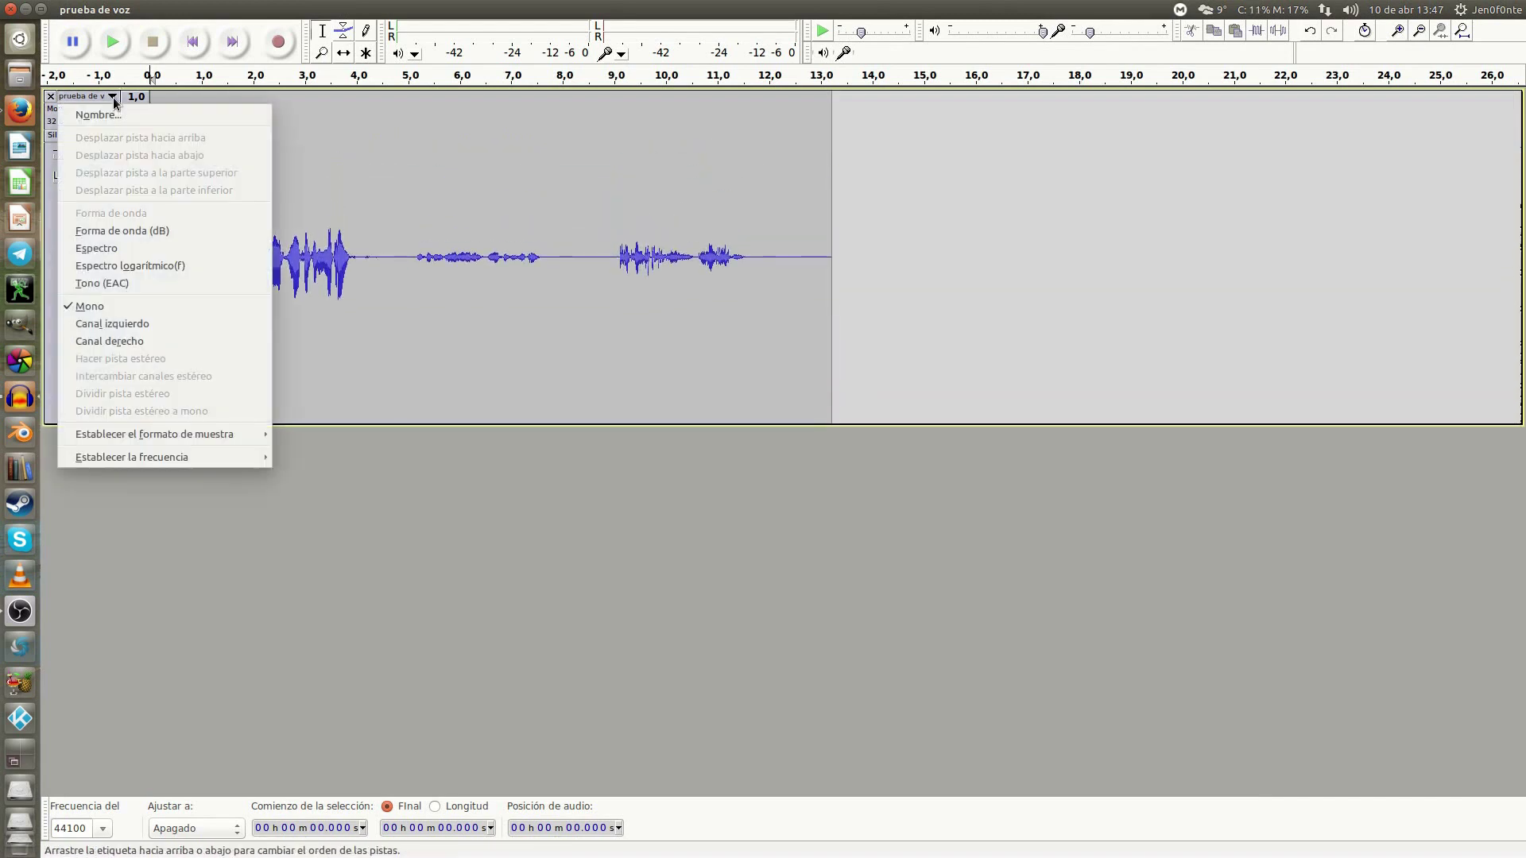
pyautogui.click(141, 231)
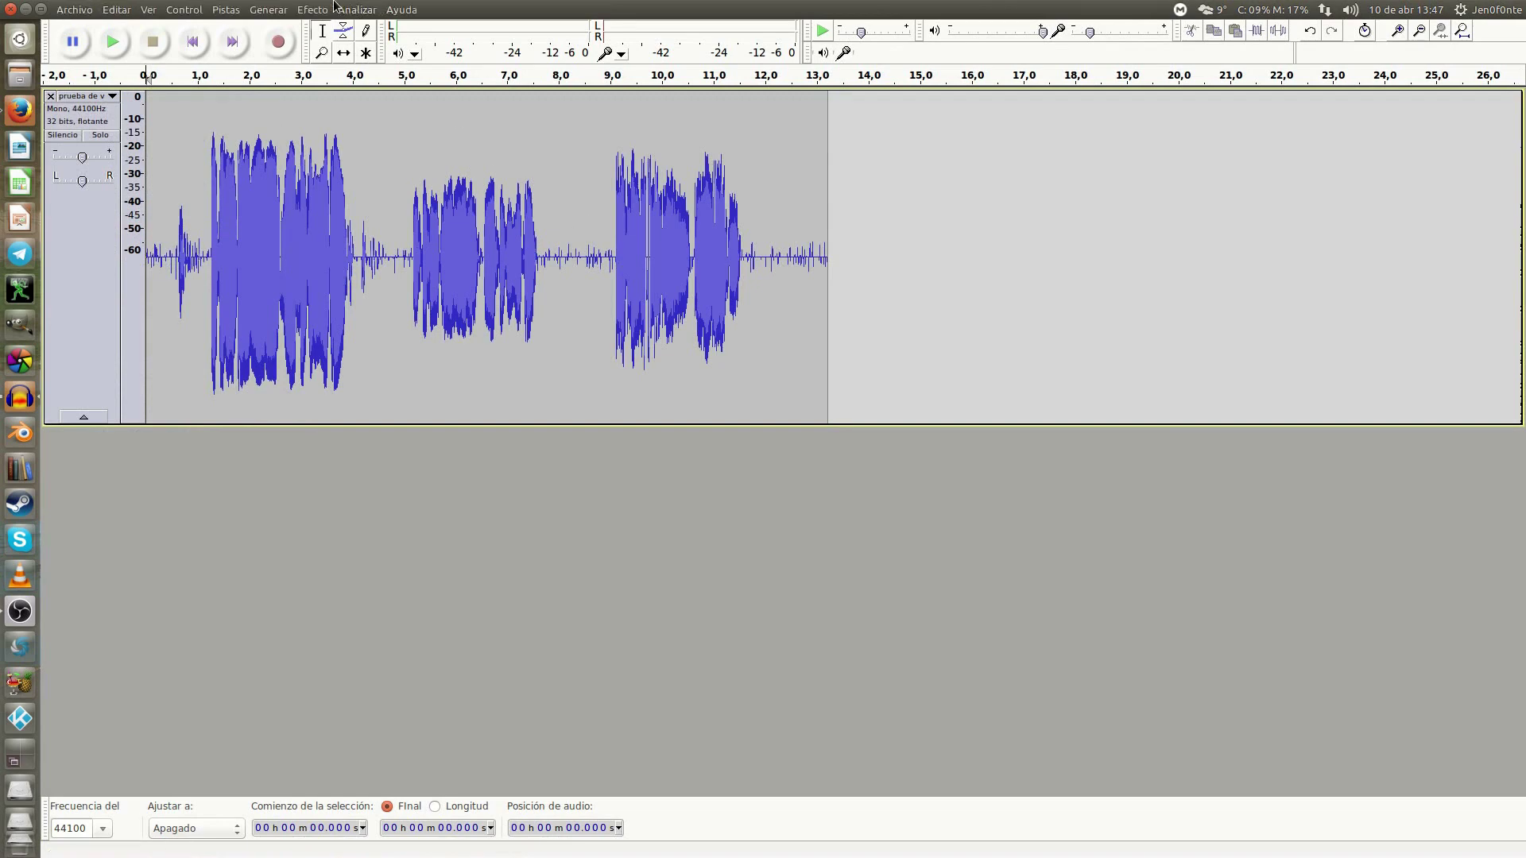
# - Review the Normalize settings for the whole track and leave them without applying the effect
pyautogui.click(312, 9)
pyautogui.click(364, 352)
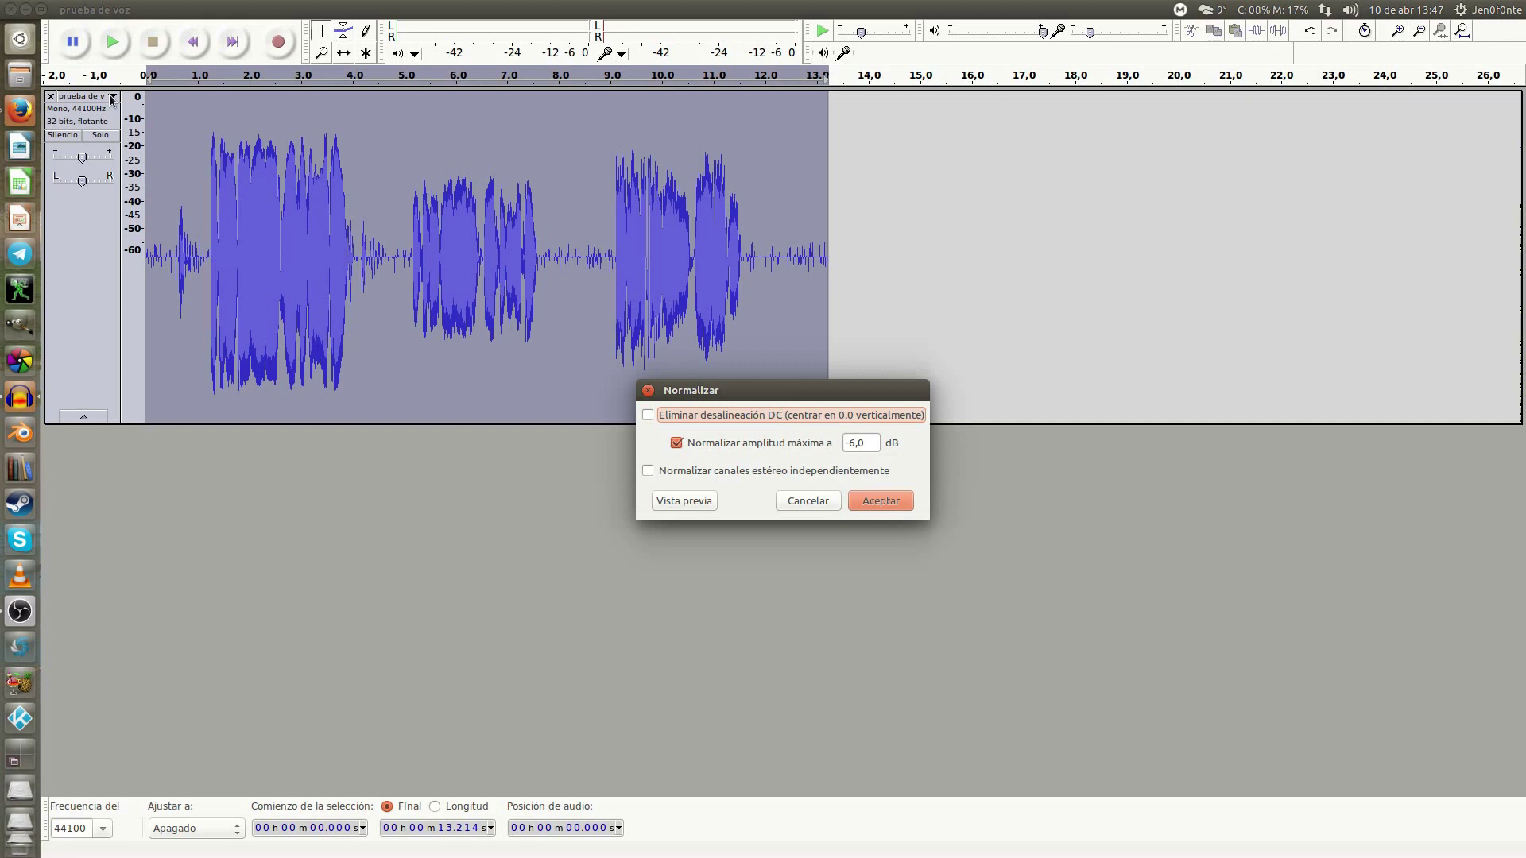
pyautogui.click(803, 503)
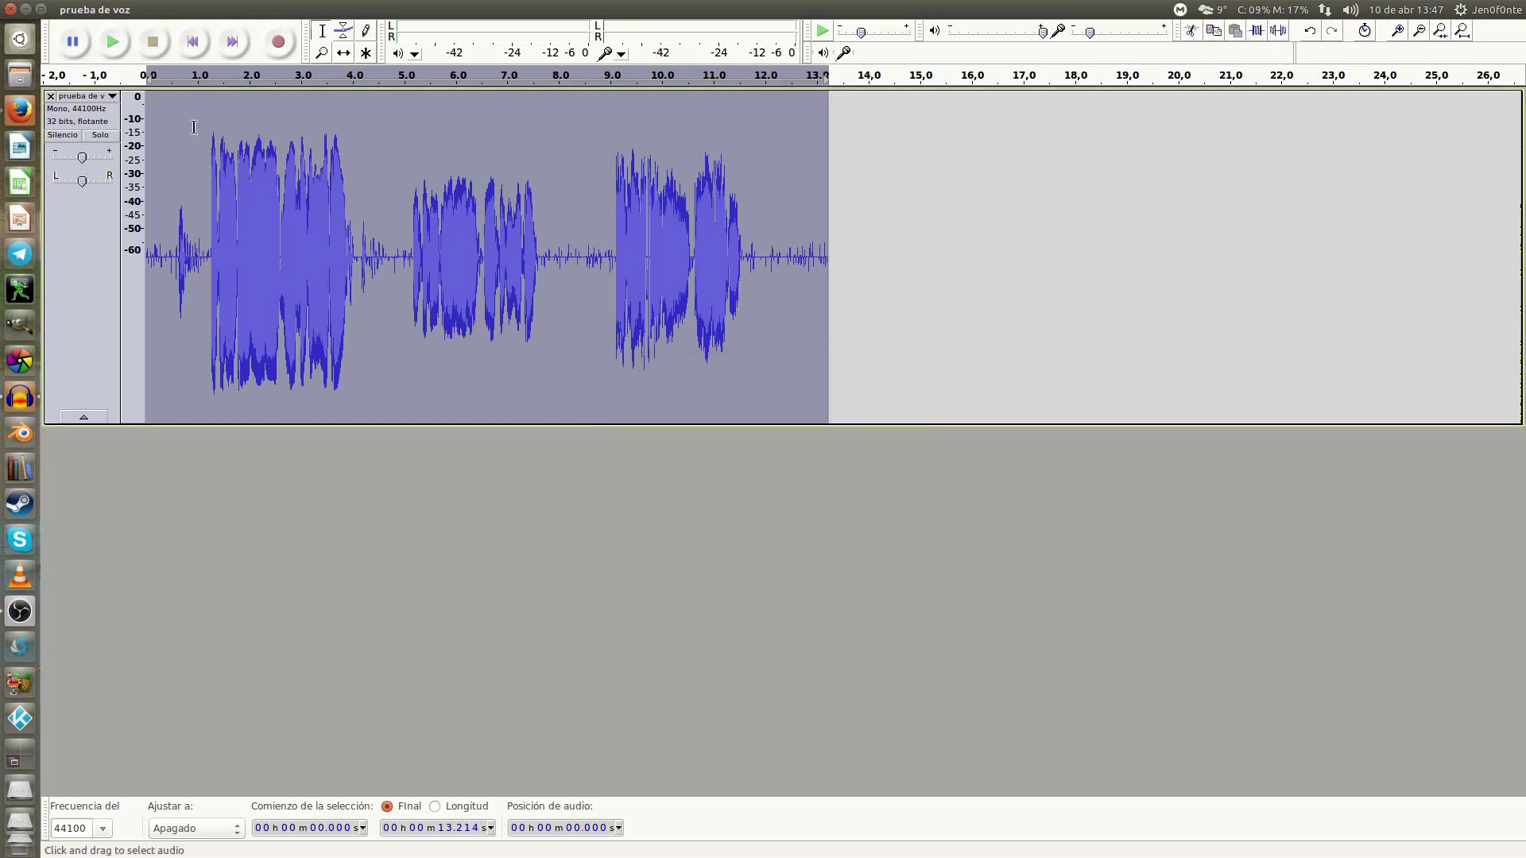
# - Display the voice track as a linear Waveform and inspect the first phrase up close
pyautogui.click(82, 96)
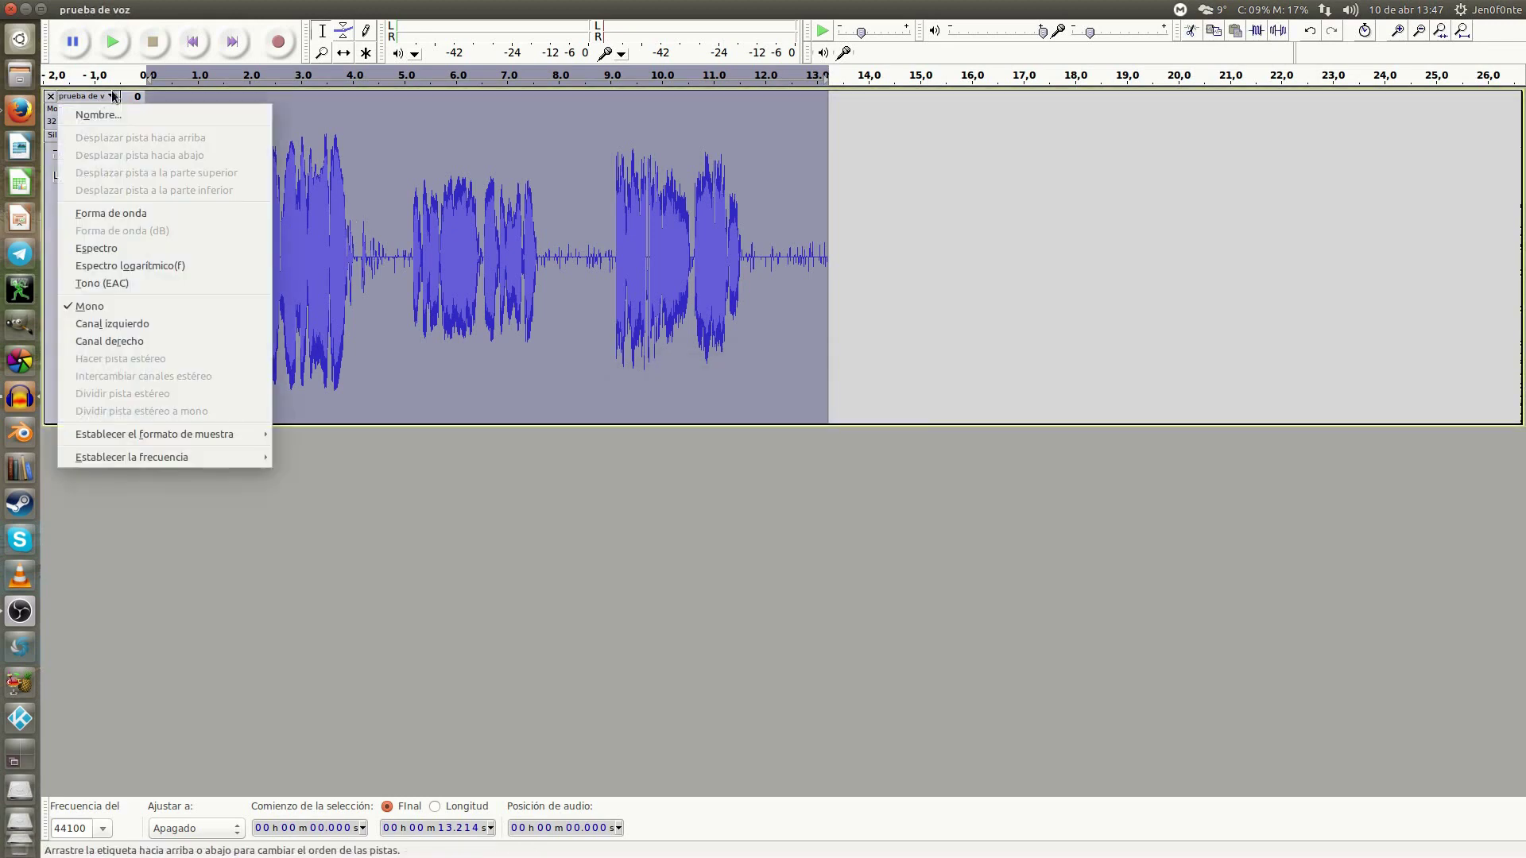
pyautogui.click(146, 211)
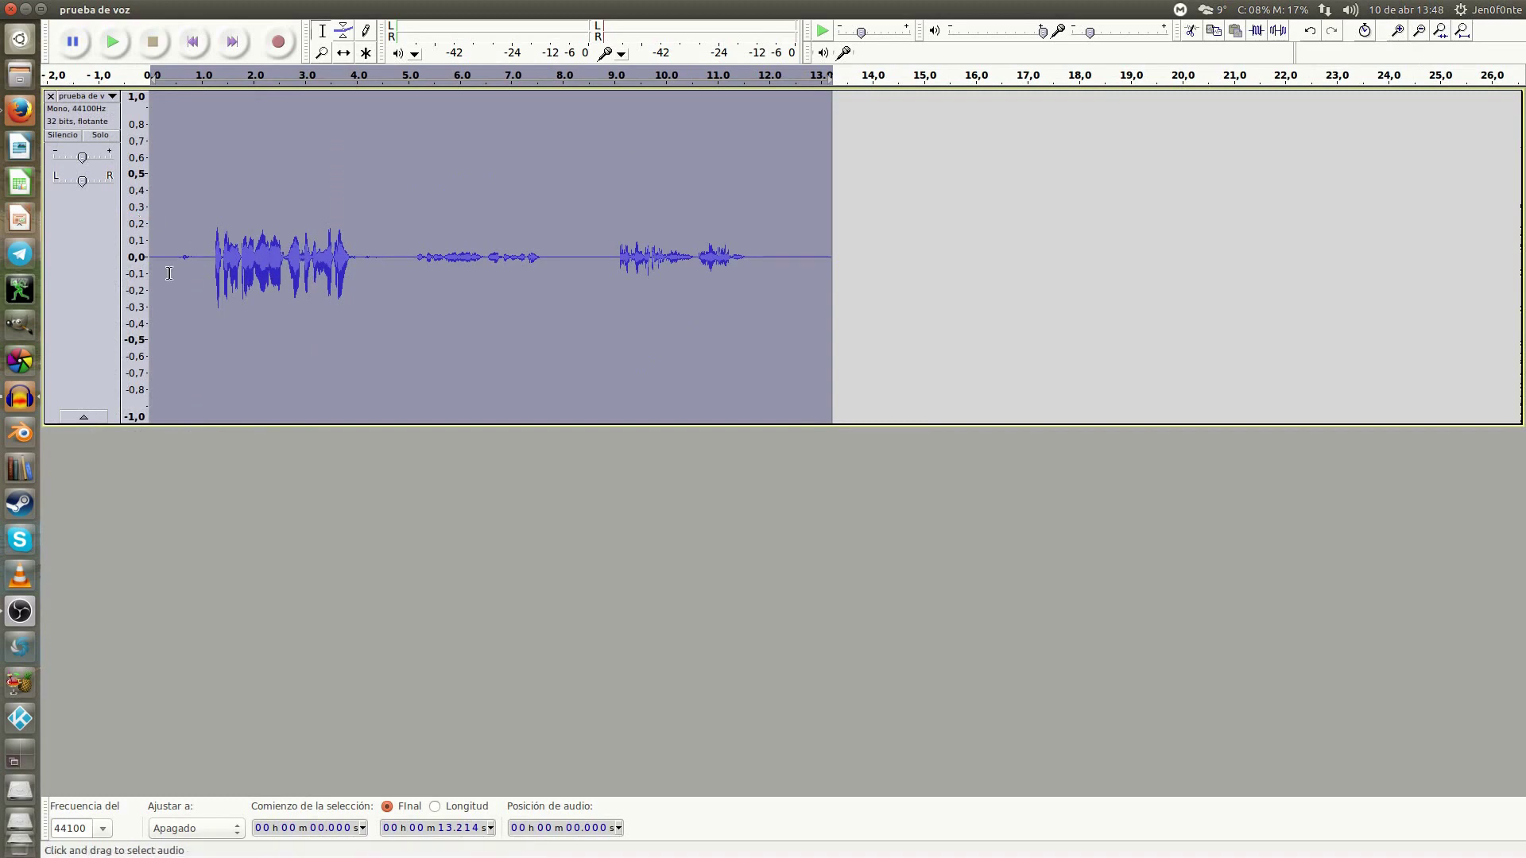
pyautogui.scroll(2, 177, 254)
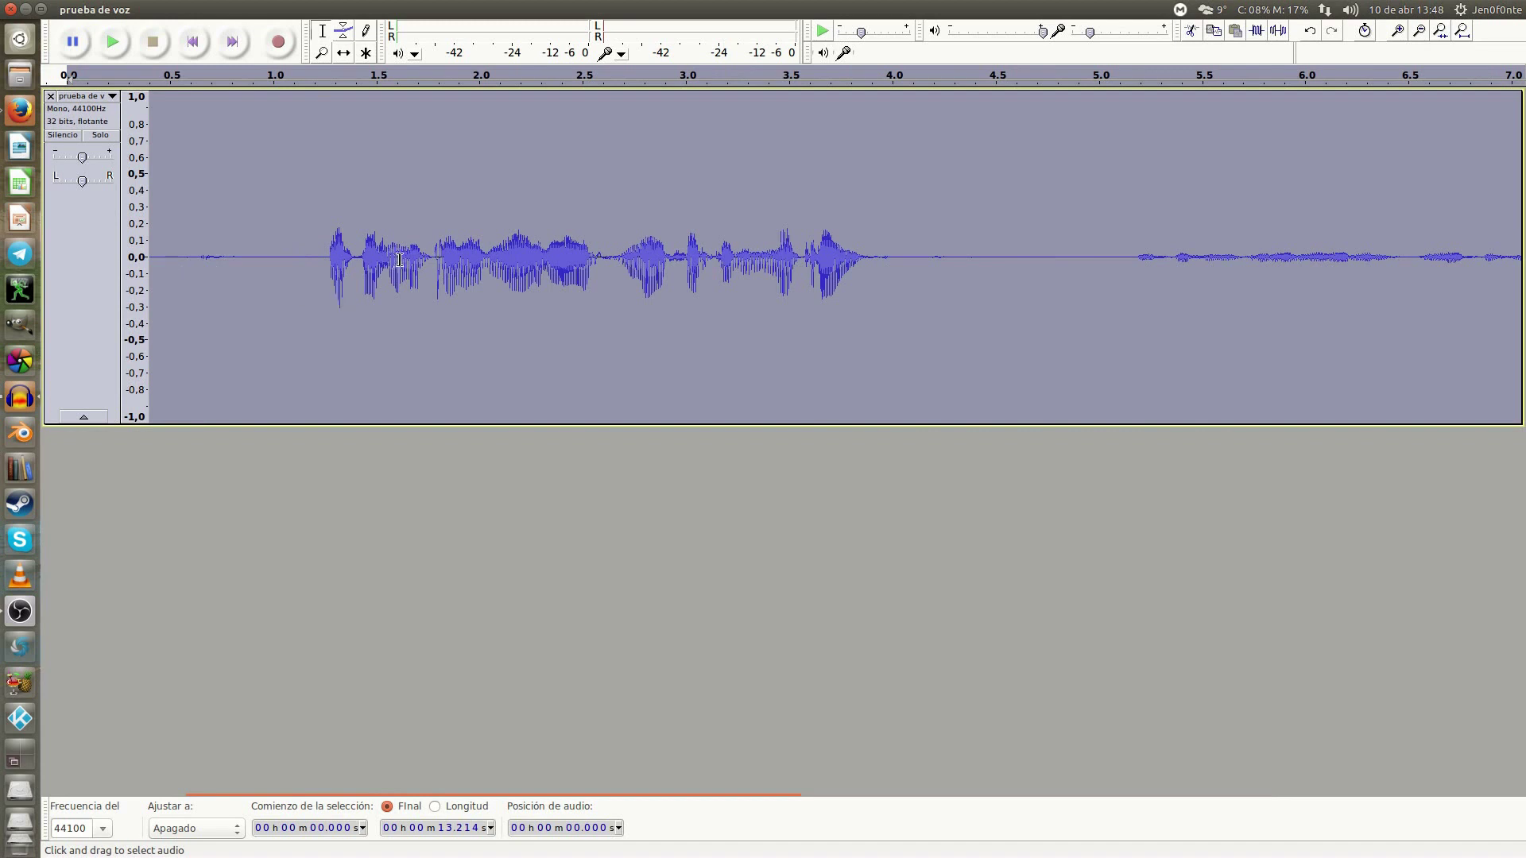
pyautogui.hotkey('ctrl', '3')
pyautogui.hotkey('ctrl', '3')
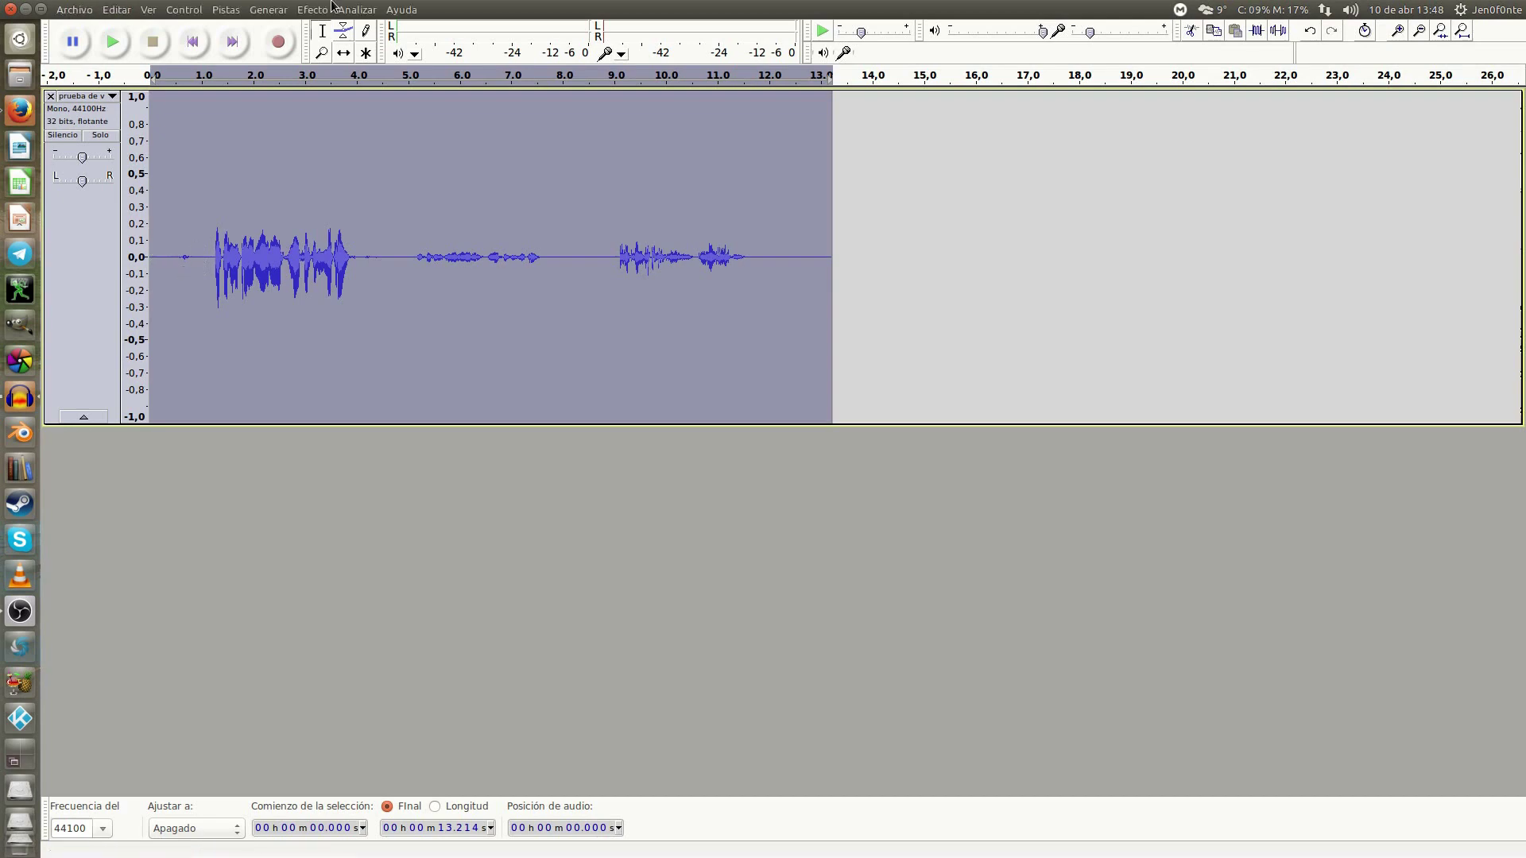
# - Open the Normalize settings for the whole track, try -3 dB as the maximum amplitude, and clear the value
pyautogui.click(312, 9)
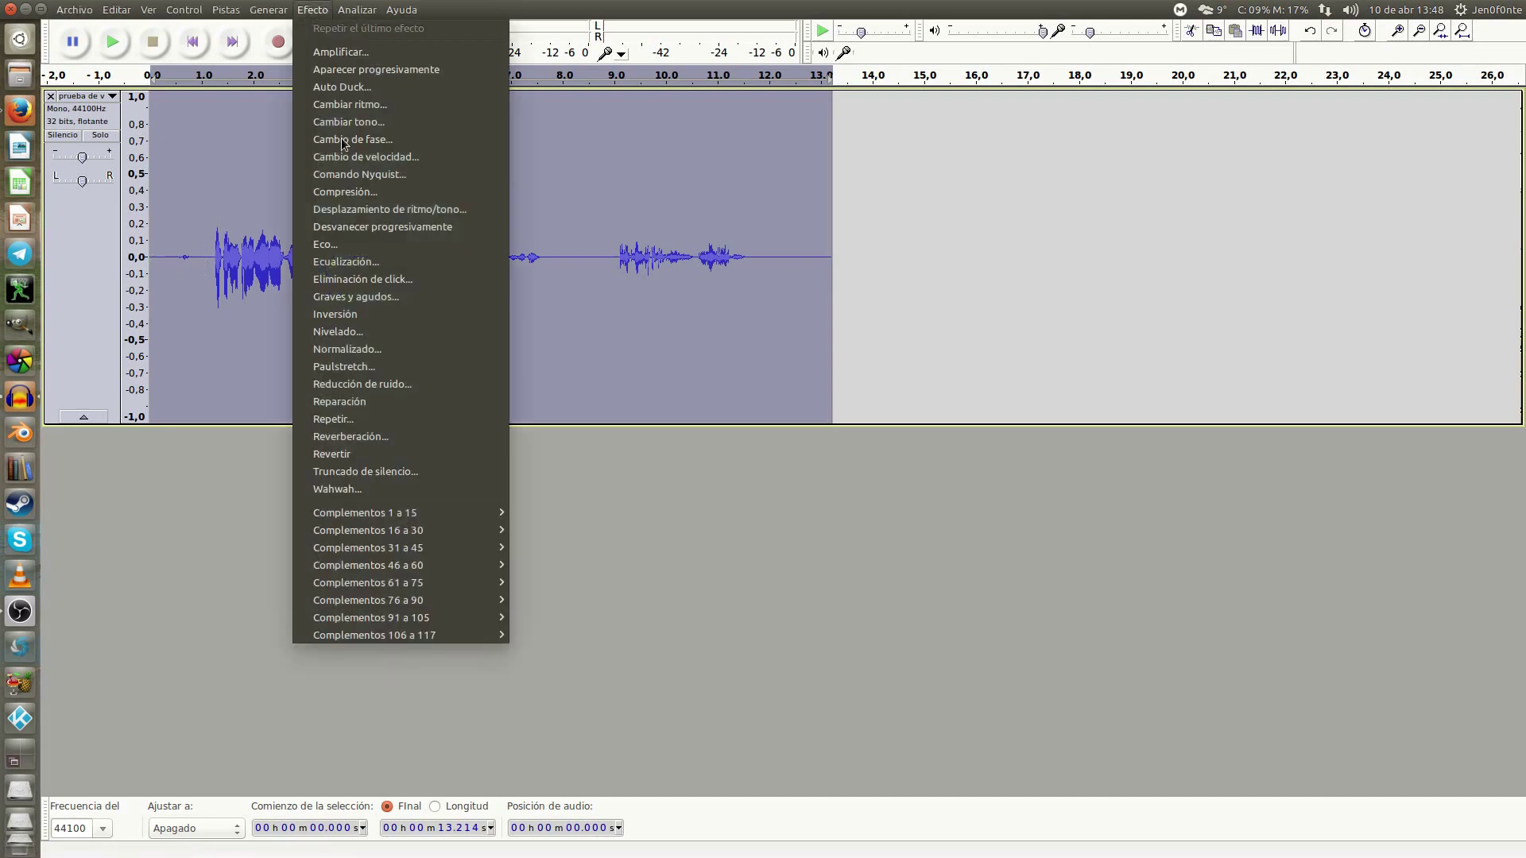
pyautogui.click(397, 354)
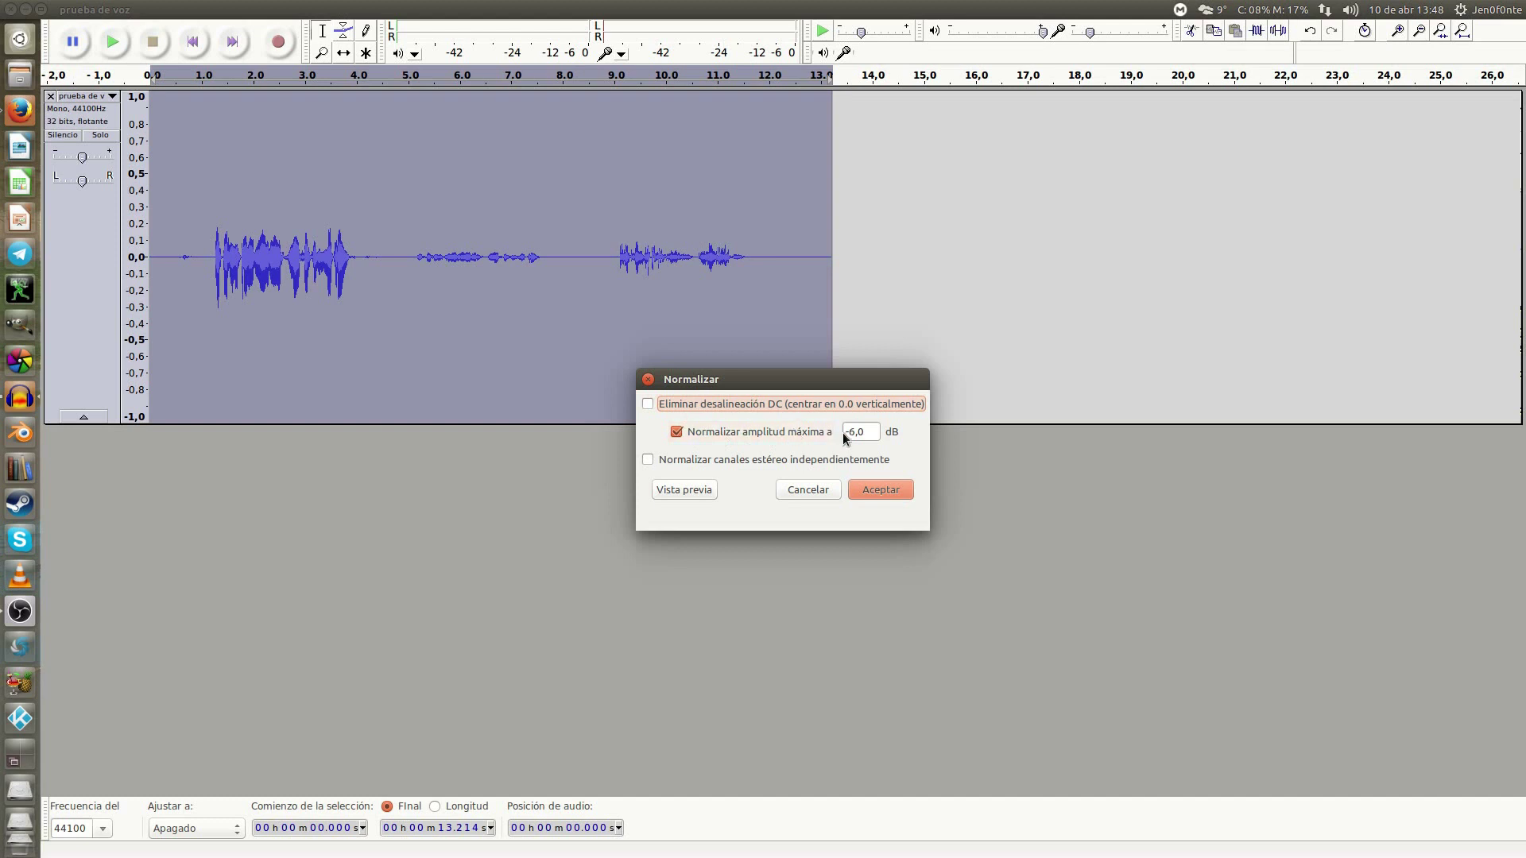
pyautogui.moveTo(874, 432); pyautogui.dragTo(831, 437)
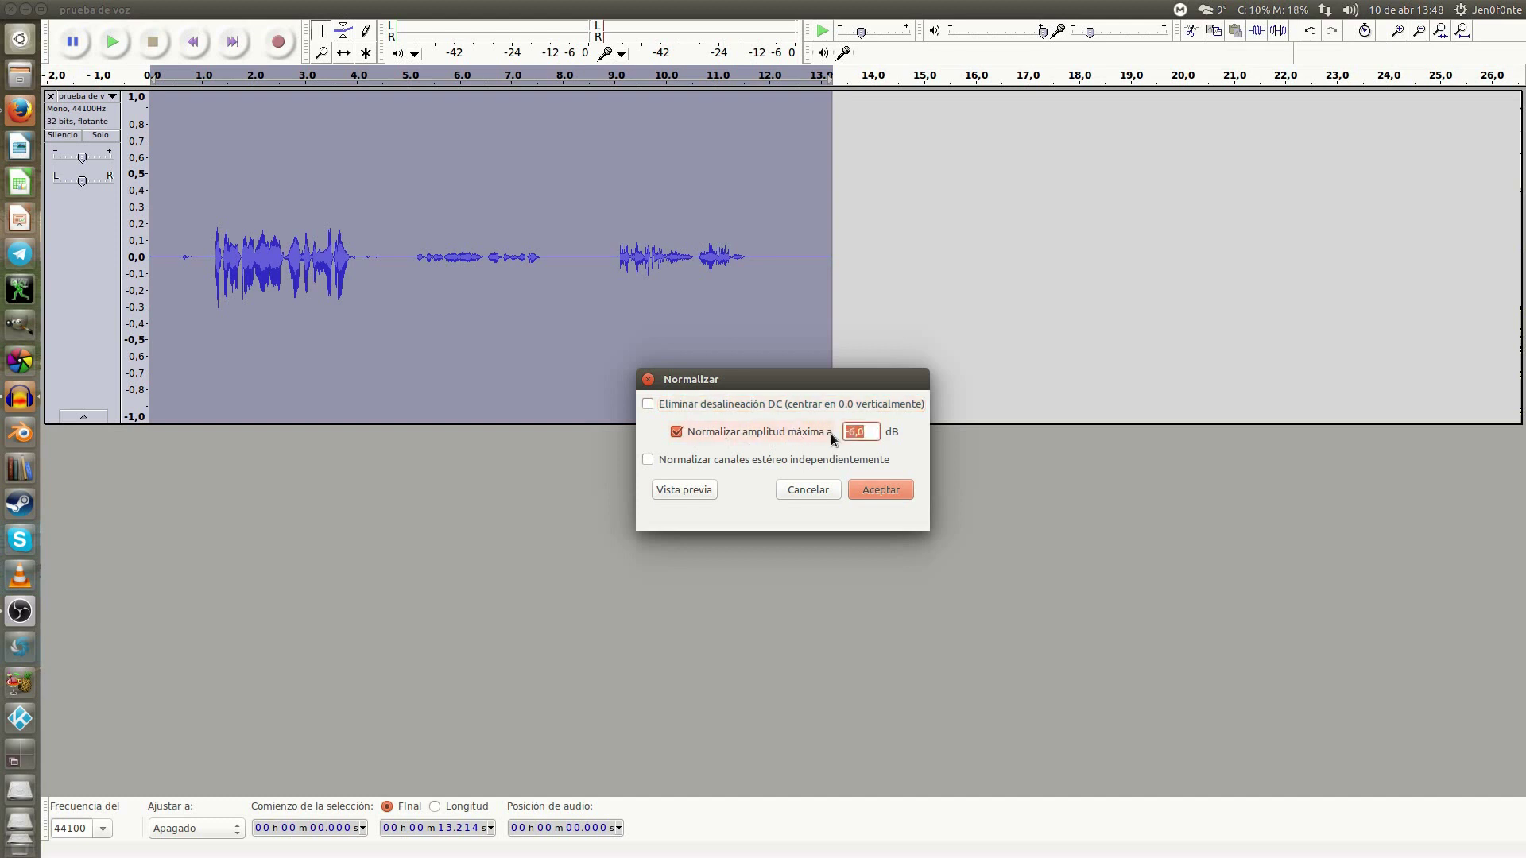
pyautogui.write('1')
pyautogui.press('BackSpace')
pyautogui.write('0')
pyautogui.press('BackSpace')
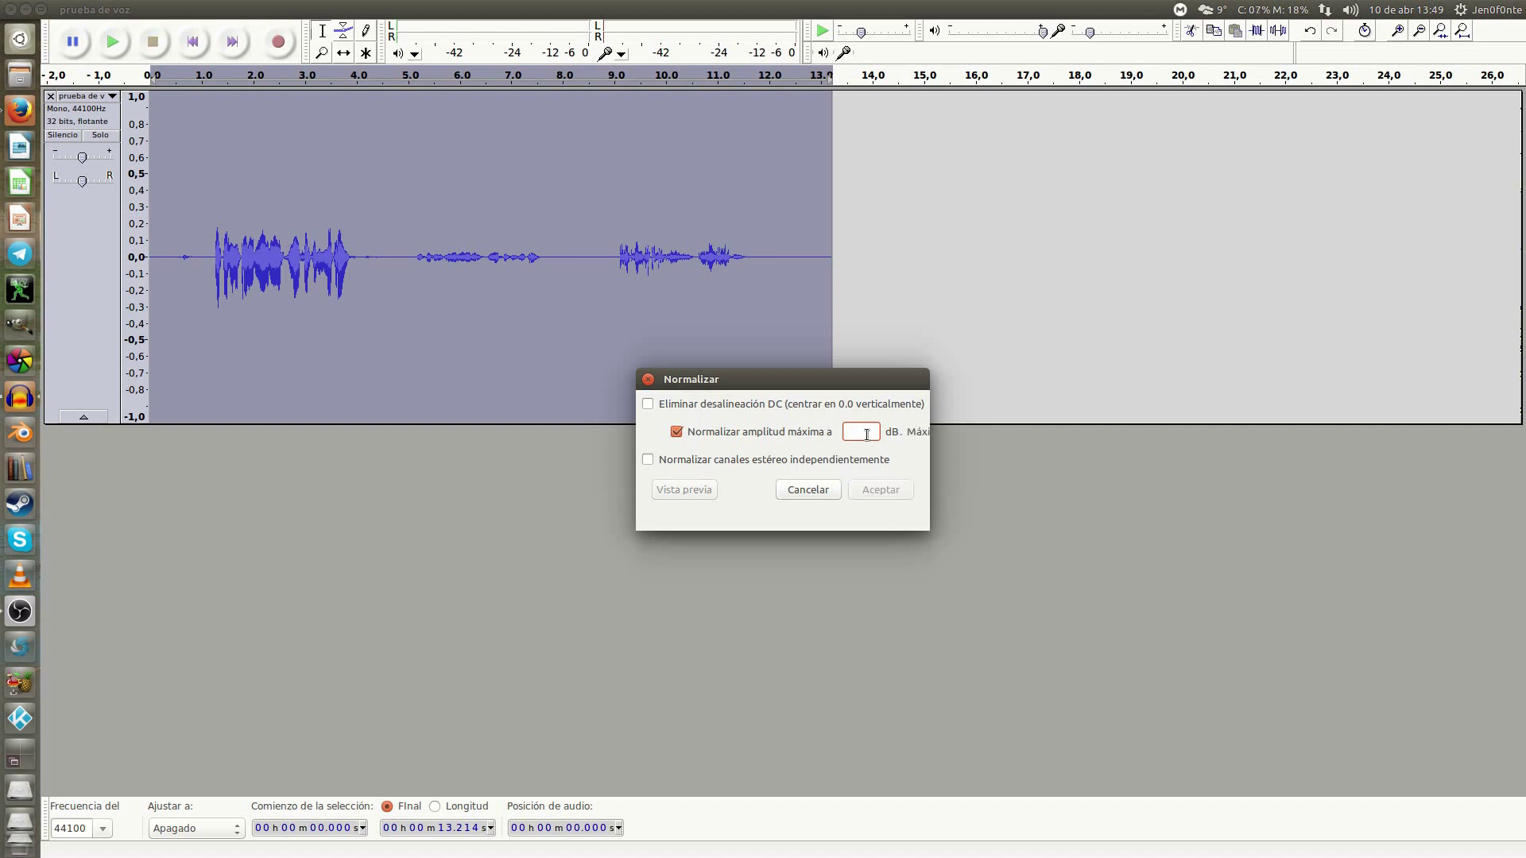
pyautogui.write('-3')
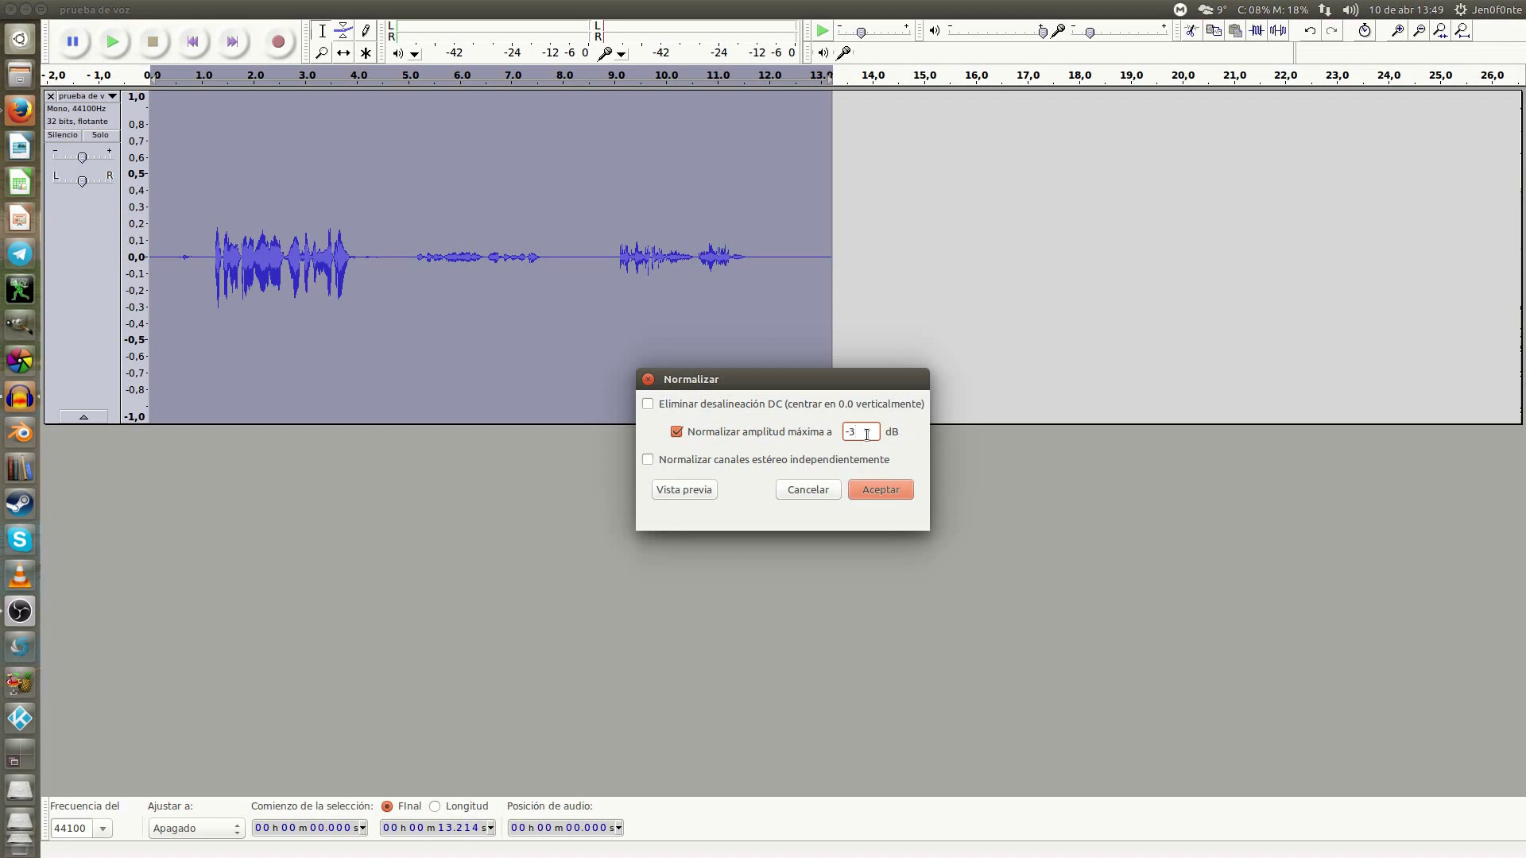
pyautogui.write('-')
pyautogui.press('BackSpace')
pyautogui.press('BackSpace')
pyautogui.press('BackSpace')
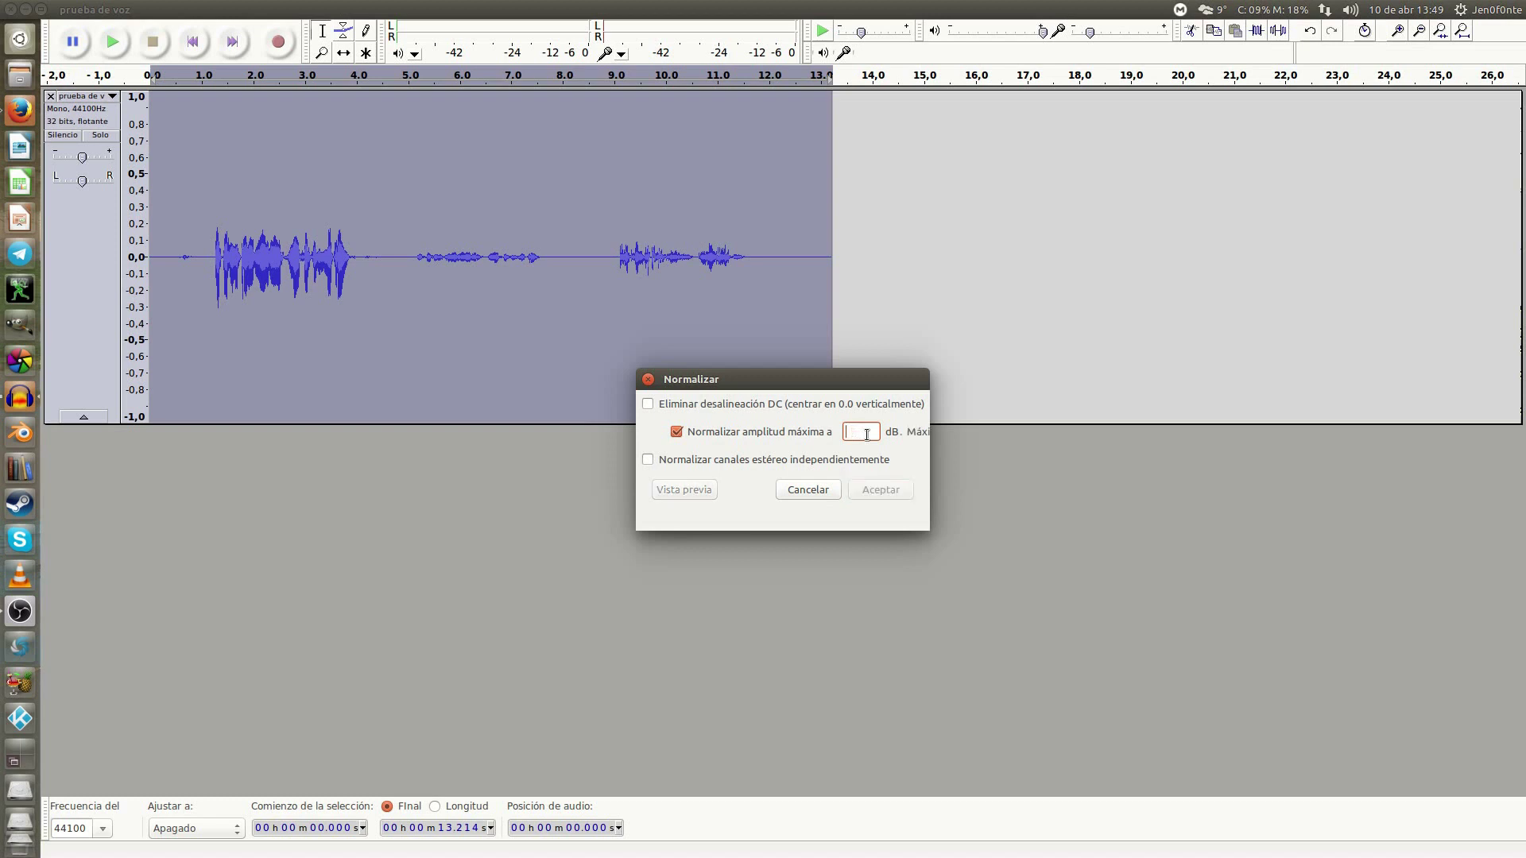
# - Set the maximum amplitude to -7 dB and apply Normalize to the whole track
pyautogui.write('-')
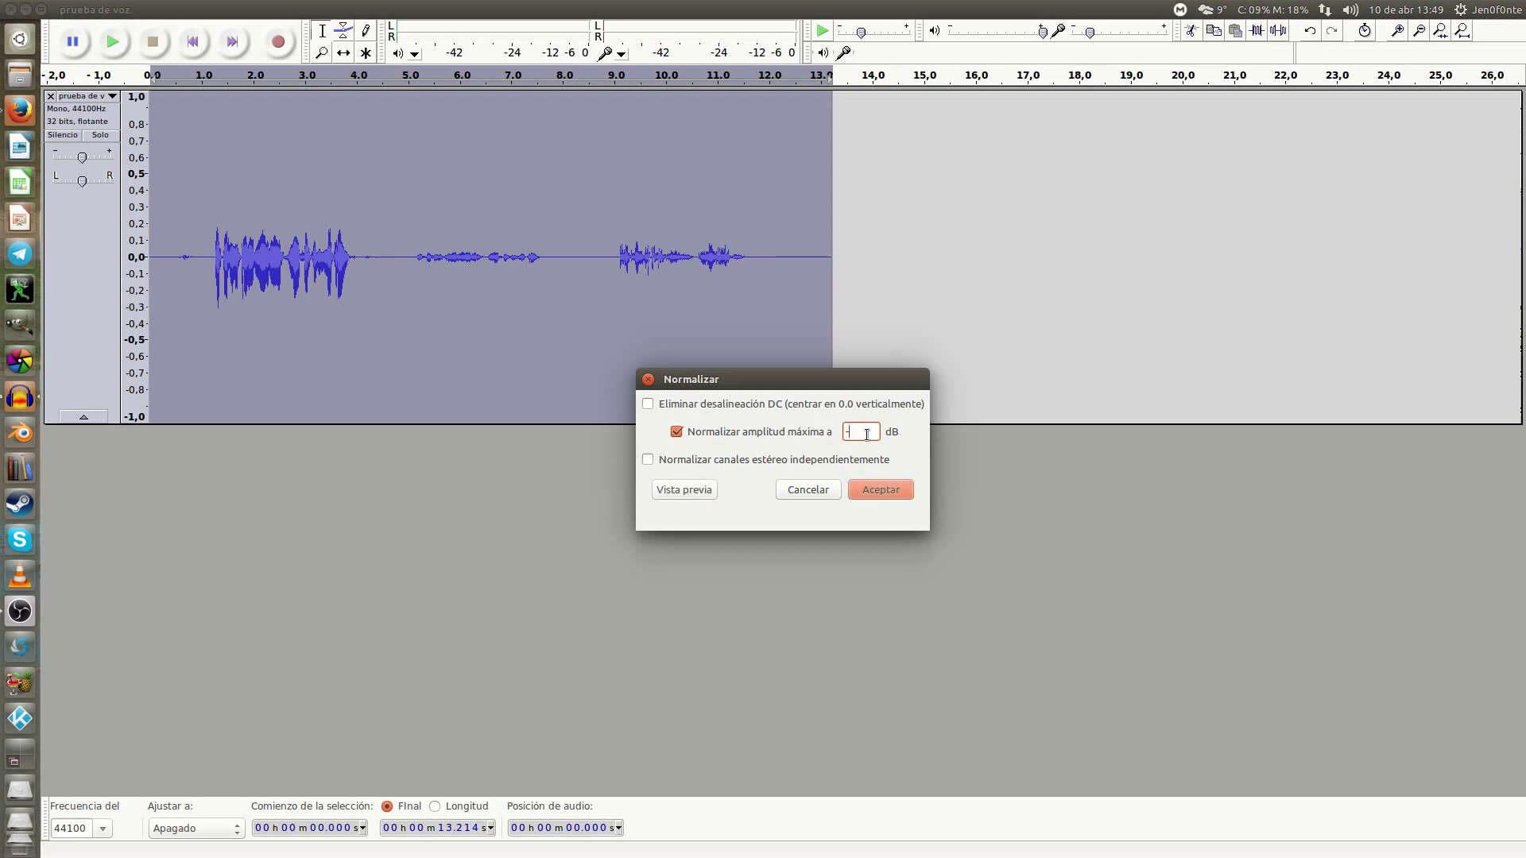
pyautogui.write('7')
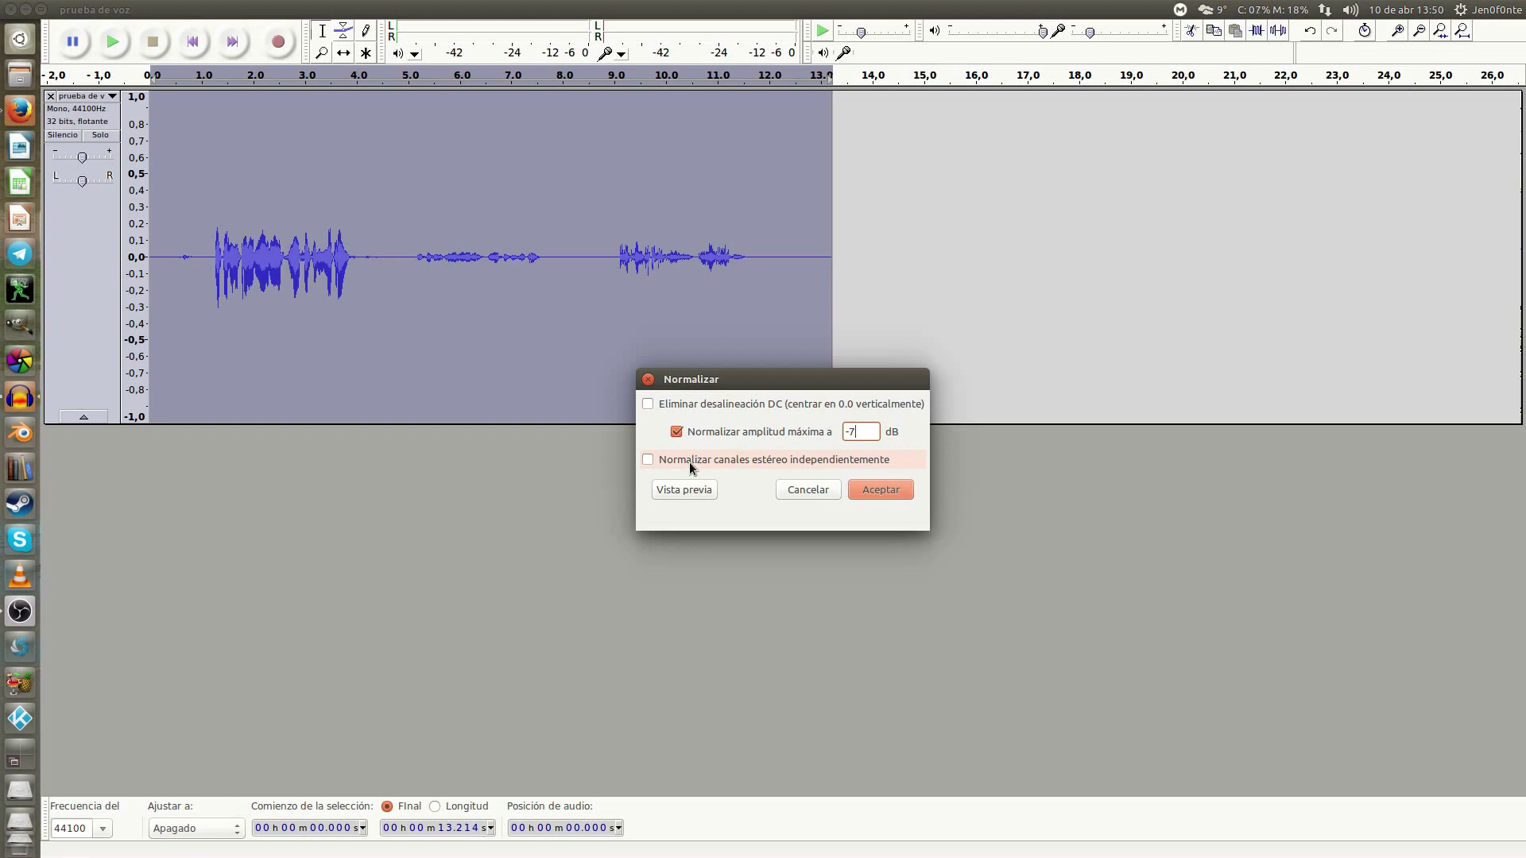
pyautogui.click(895, 487)
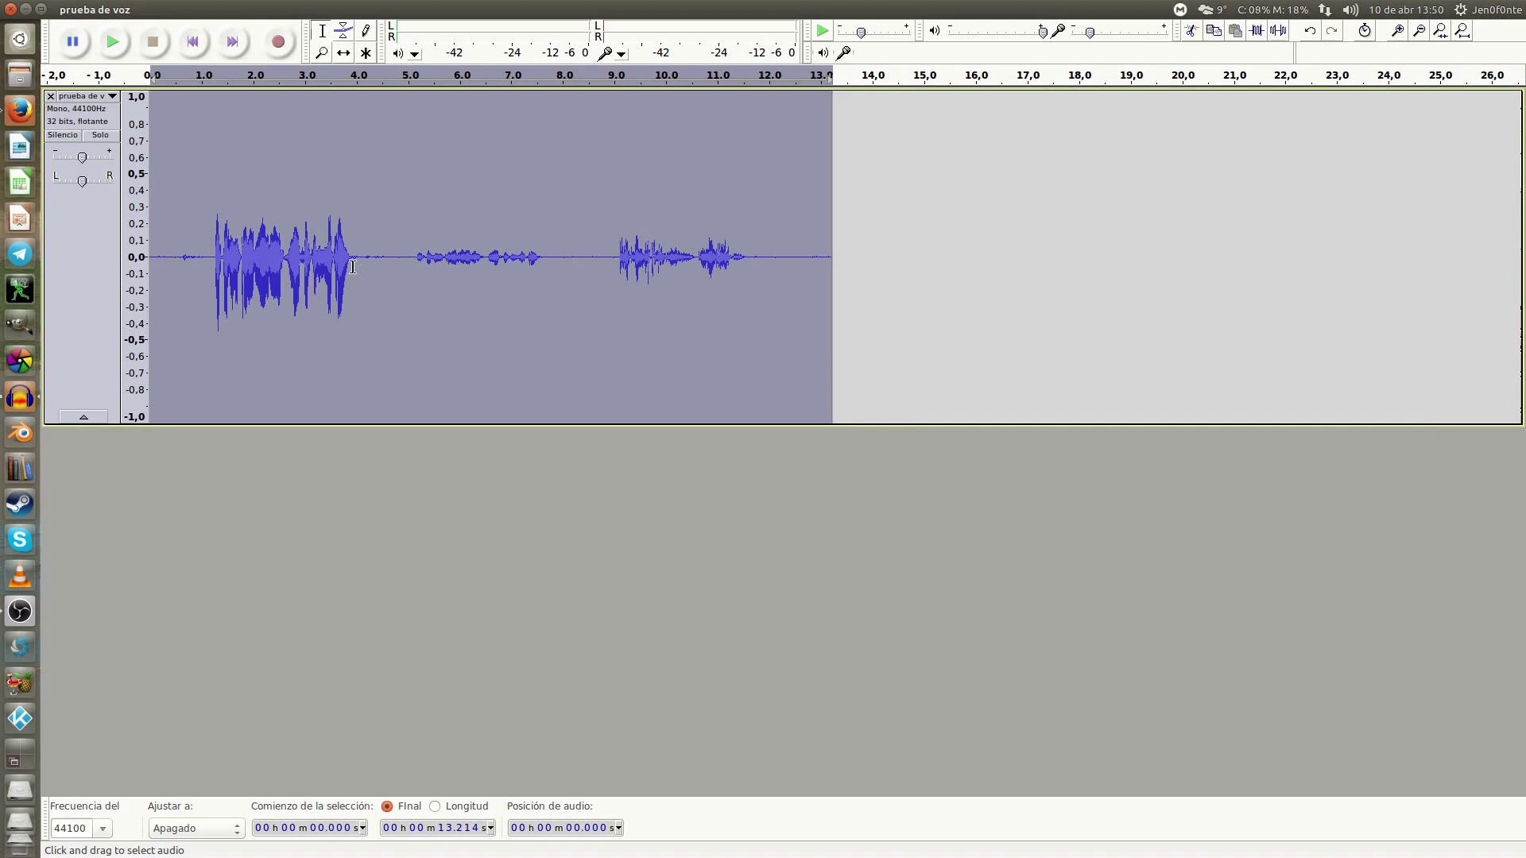
# - Display the normalized track as Waveform (dB) and clear the selection by placing the cursor at about 4.7 s
pyautogui.click(96, 96)
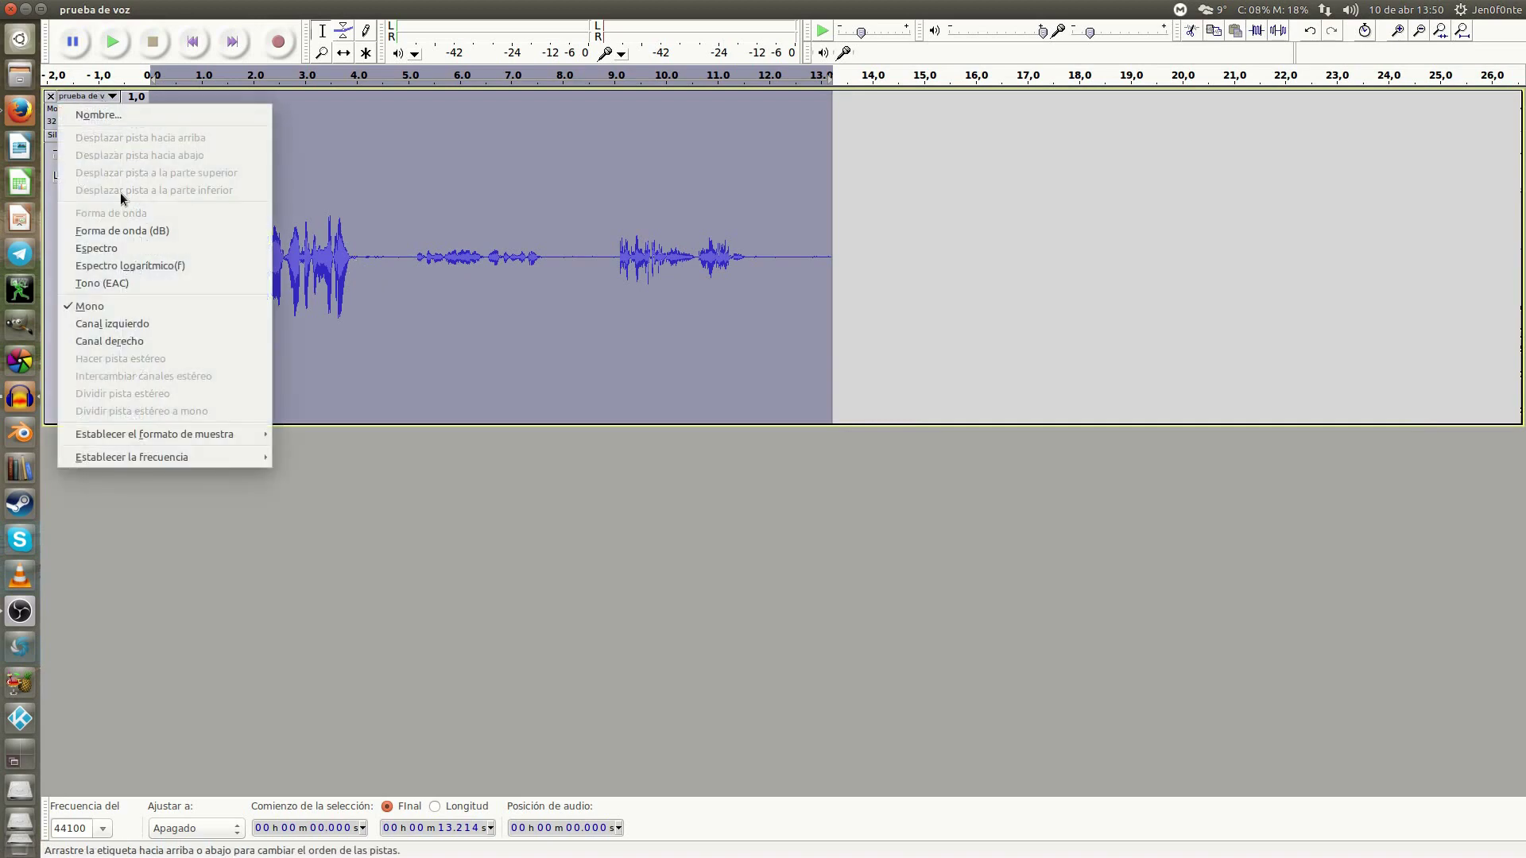
pyautogui.click(145, 231)
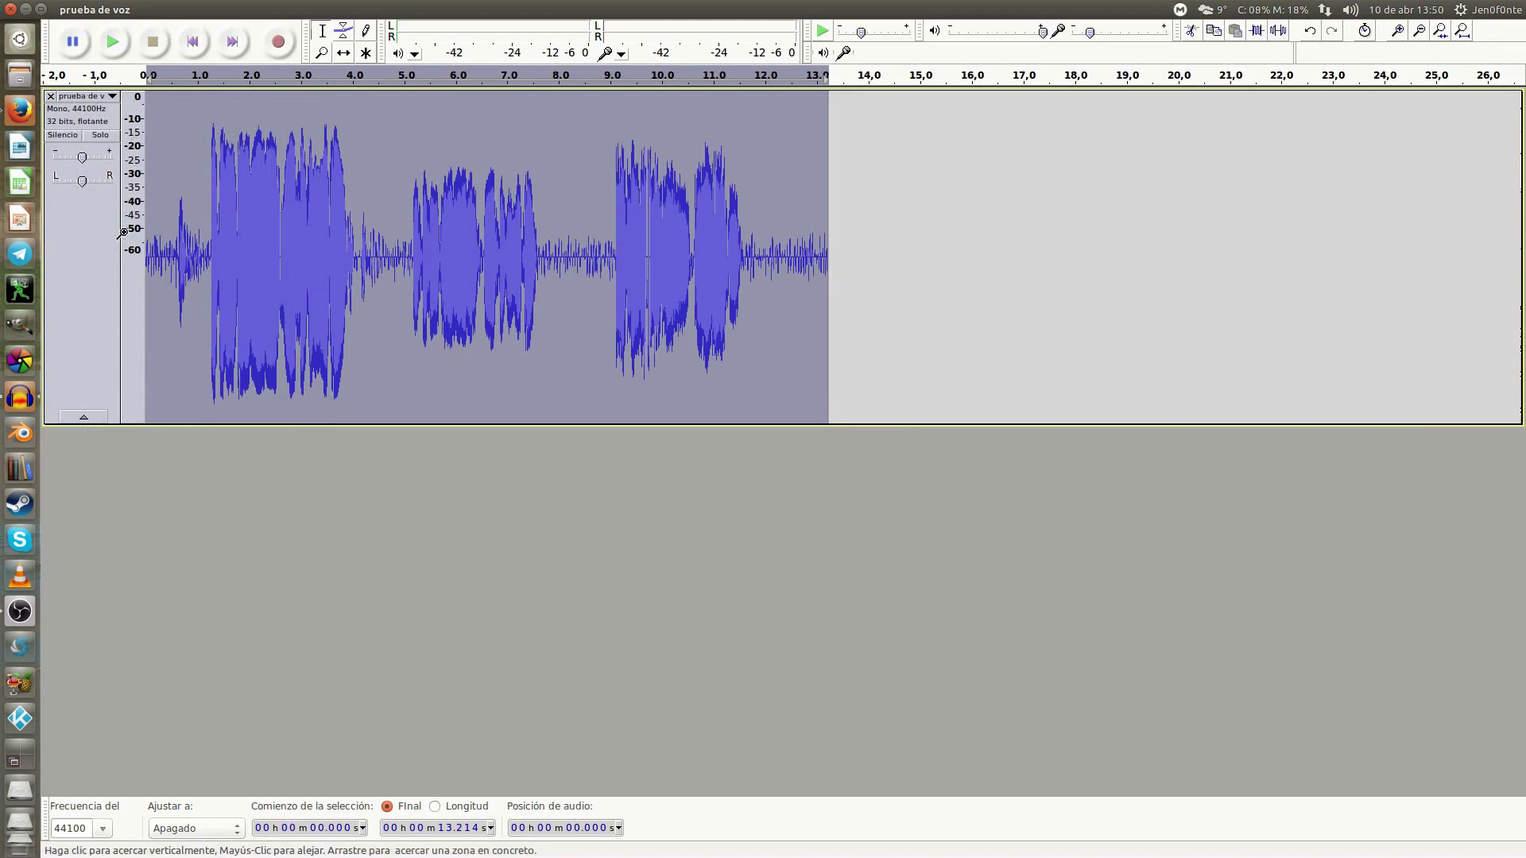
pyautogui.click(388, 259)
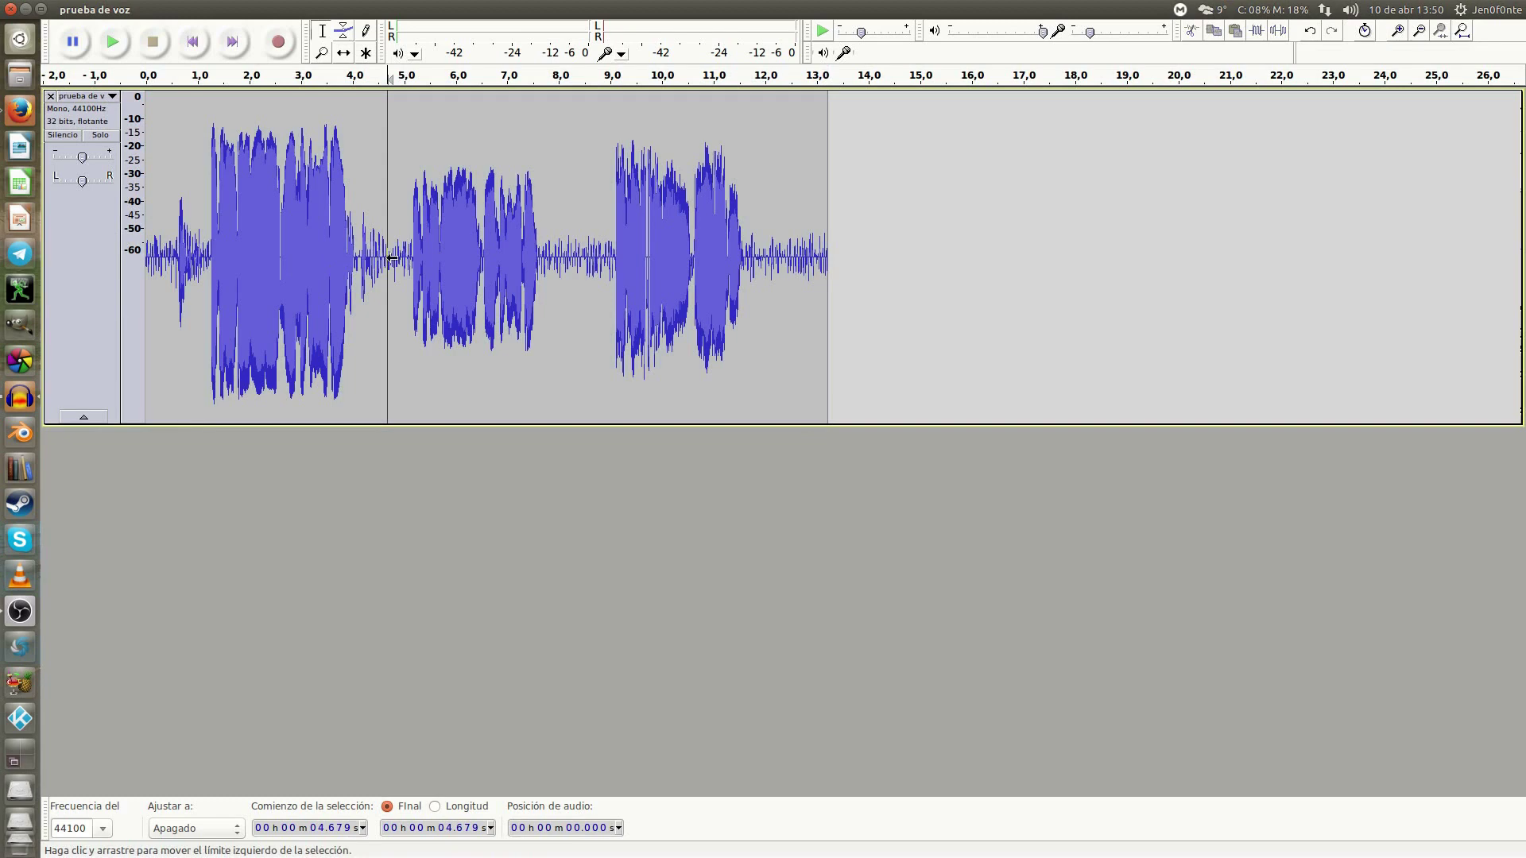
# - Undo the whole-track normalization and the audio import, and open the prueba de voz audio file again
pyautogui.hotkey('ctrl', 'z')
pyautogui.hotkey('ctrl', 'z')
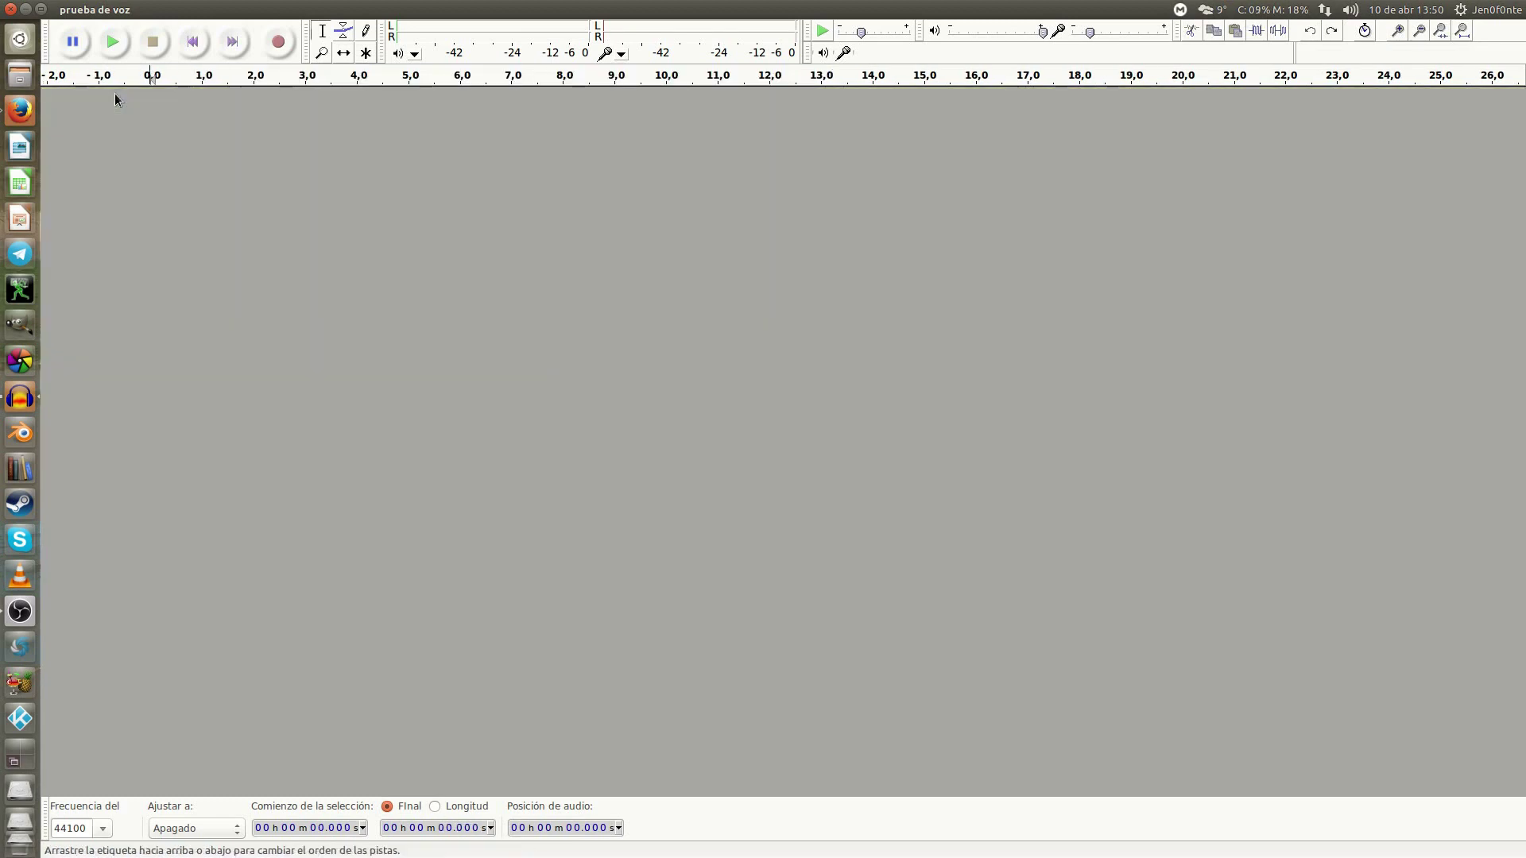
pyautogui.click(74, 10)
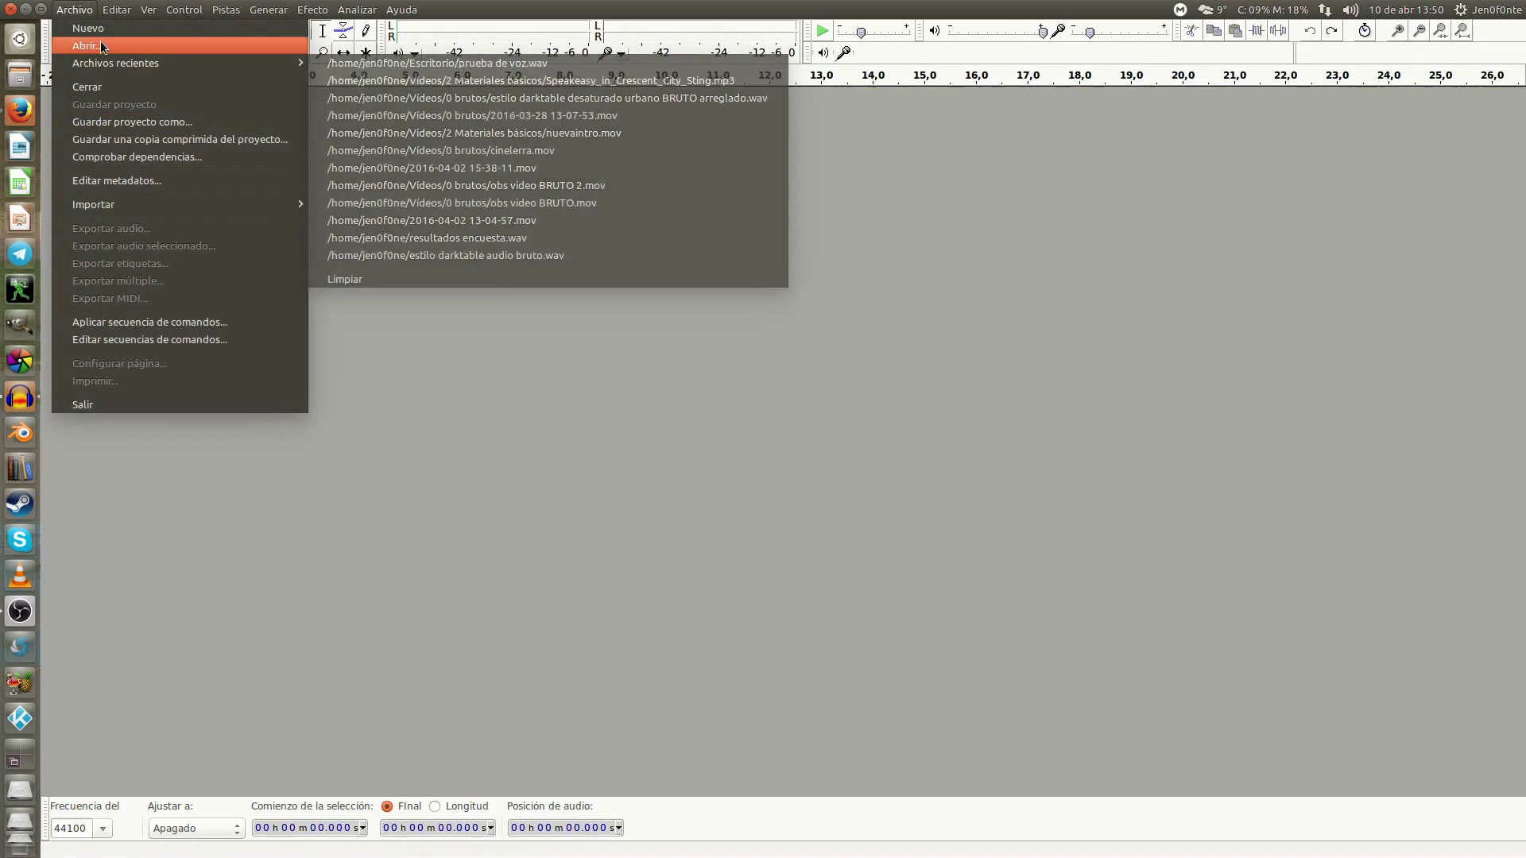
pyautogui.click(100, 44)
pyautogui.click(1066, 690)
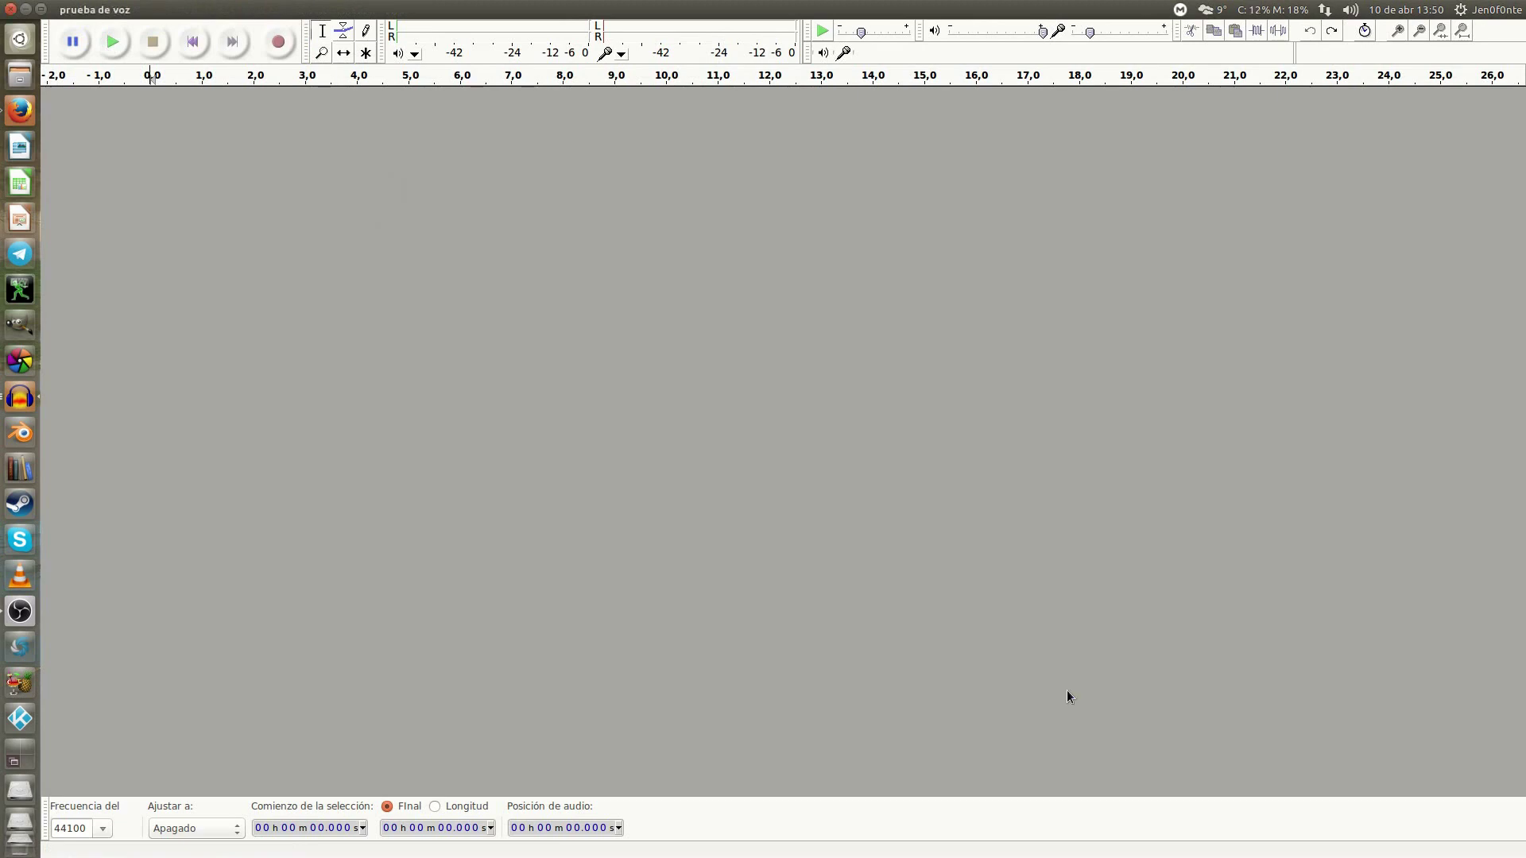
# - Display the reopened voice track as Waveform (dB) and increase its height to reveal the decibel scale
pyautogui.click(106, 100)
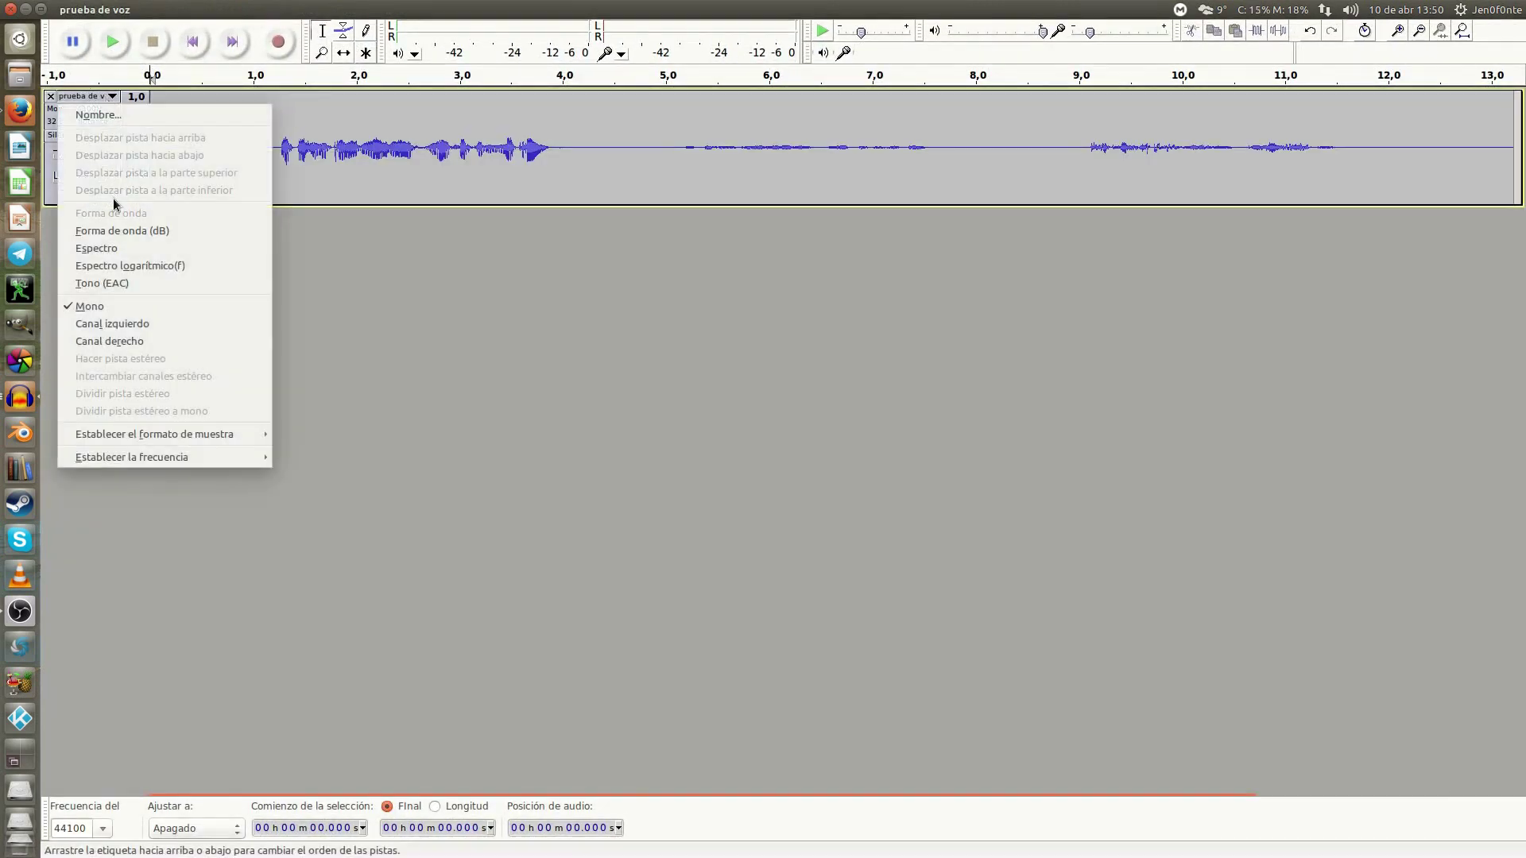
pyautogui.click(131, 235)
pyautogui.hotkey('ctrl', '3')
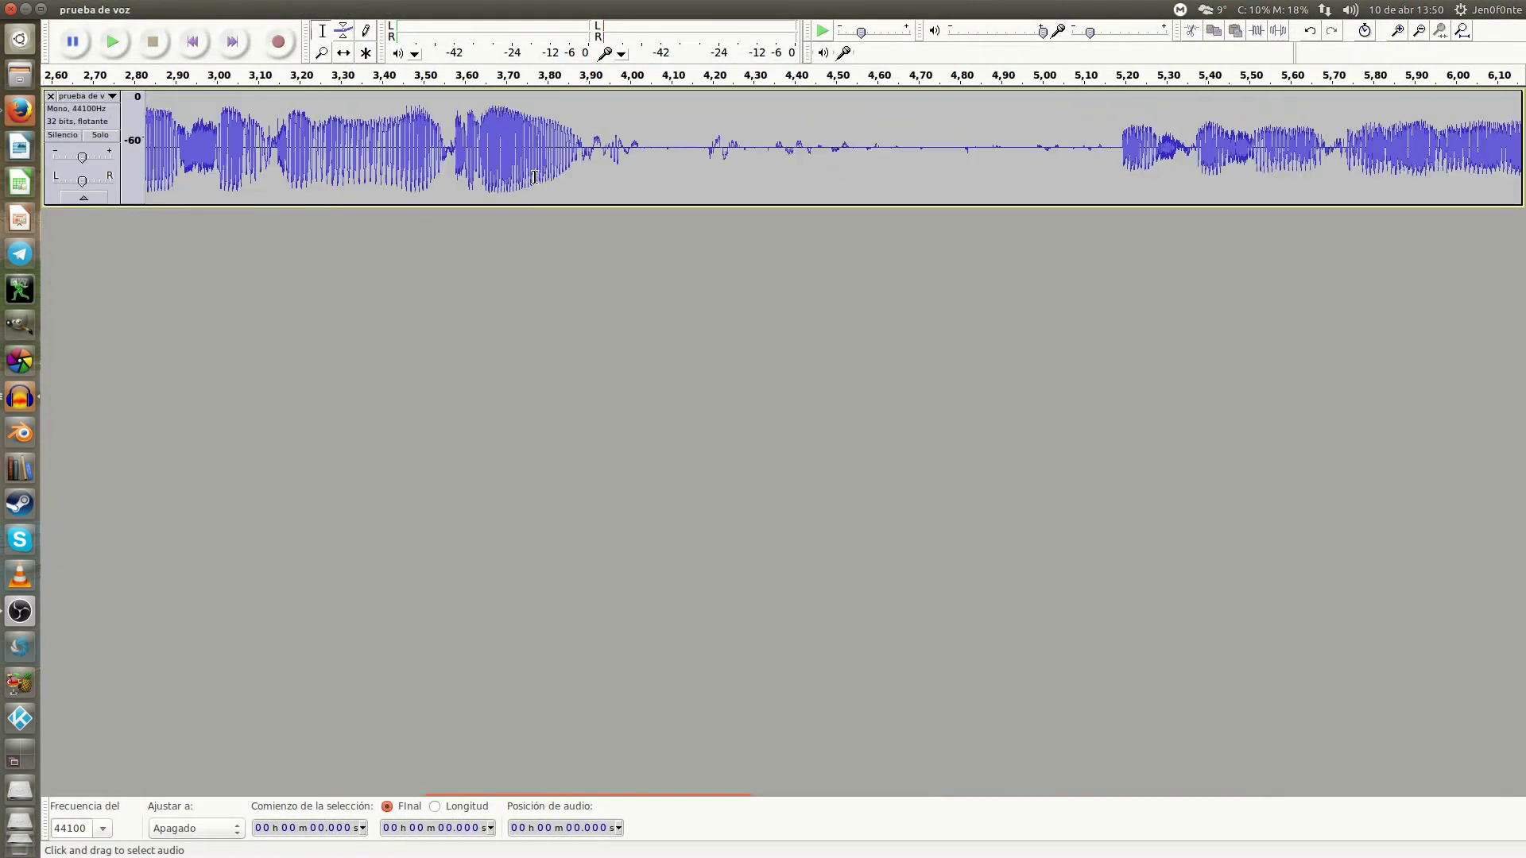
pyautogui.moveTo(522, 205); pyautogui.dragTo(526, 427)
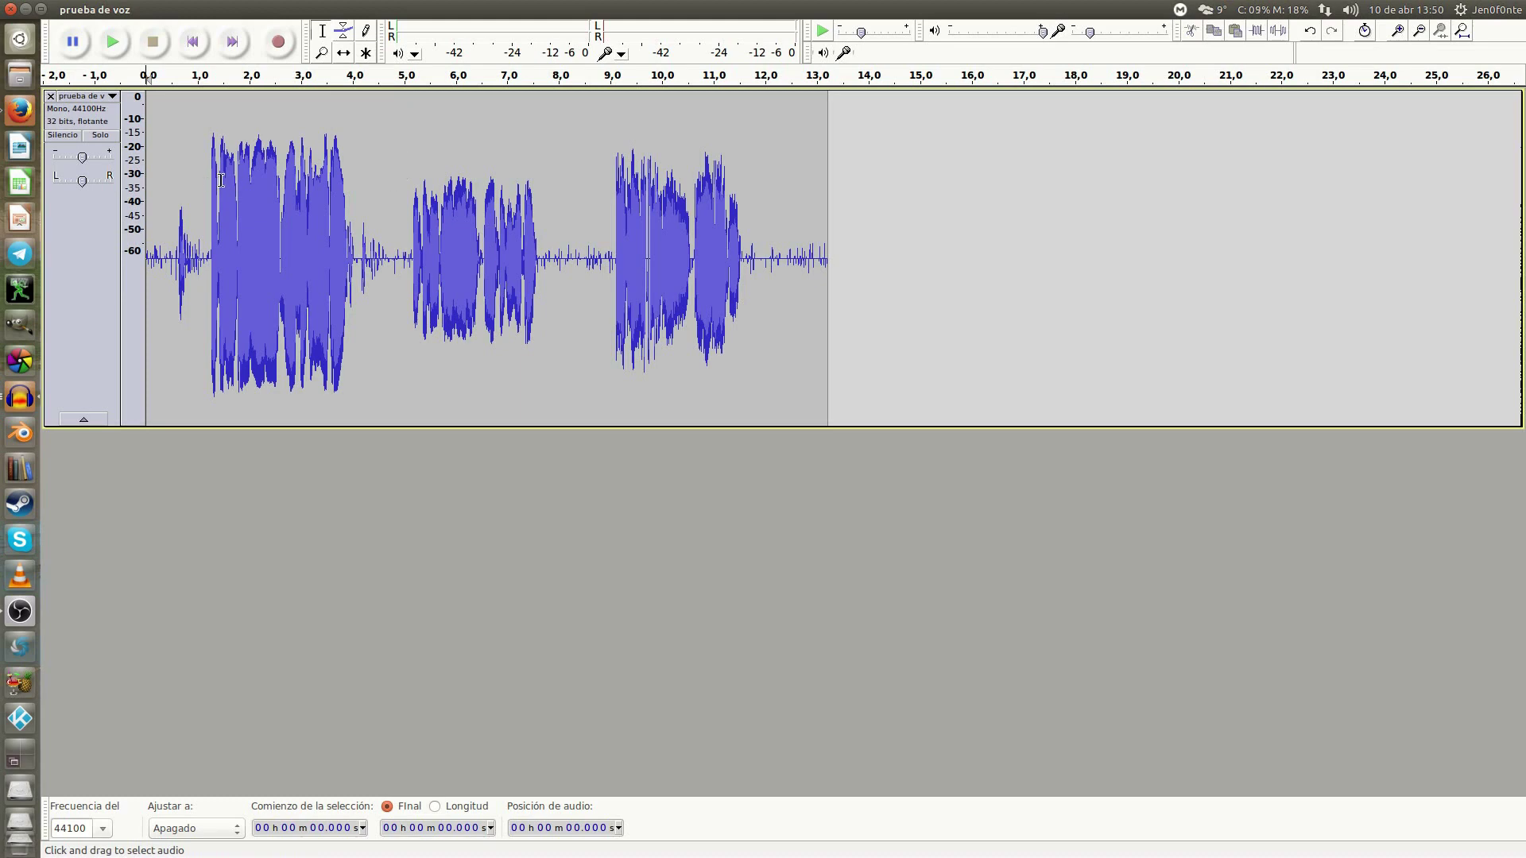
# - Select only the first phrase from about 1.2 to 4.2 s and normalize it to a maximum amplitude of -7 dB
pyautogui.moveTo(204, 177); pyautogui.dragTo(366, 172)
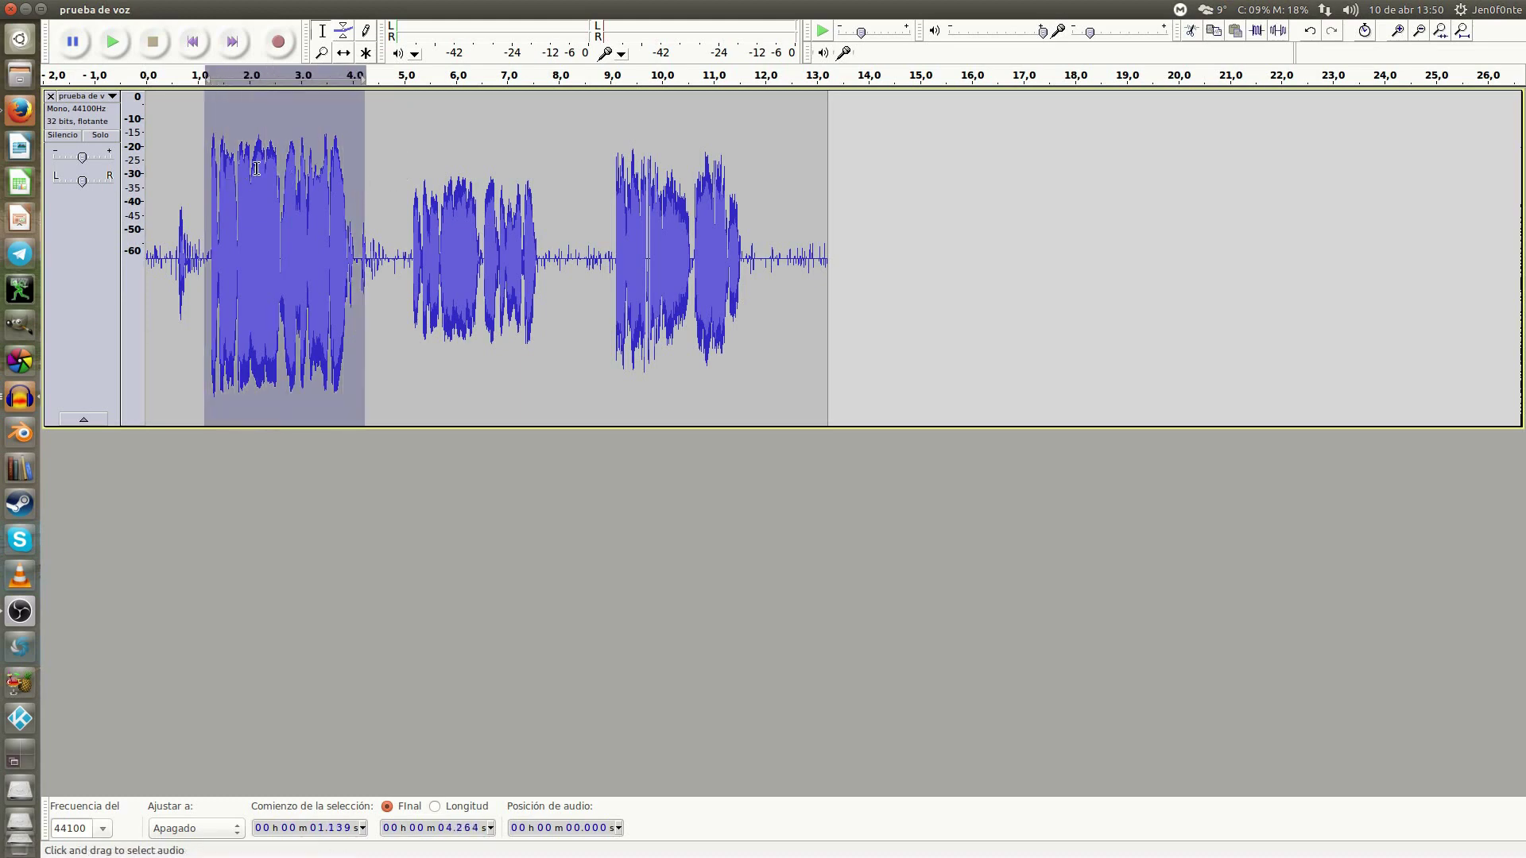
pyautogui.click(202, 151)
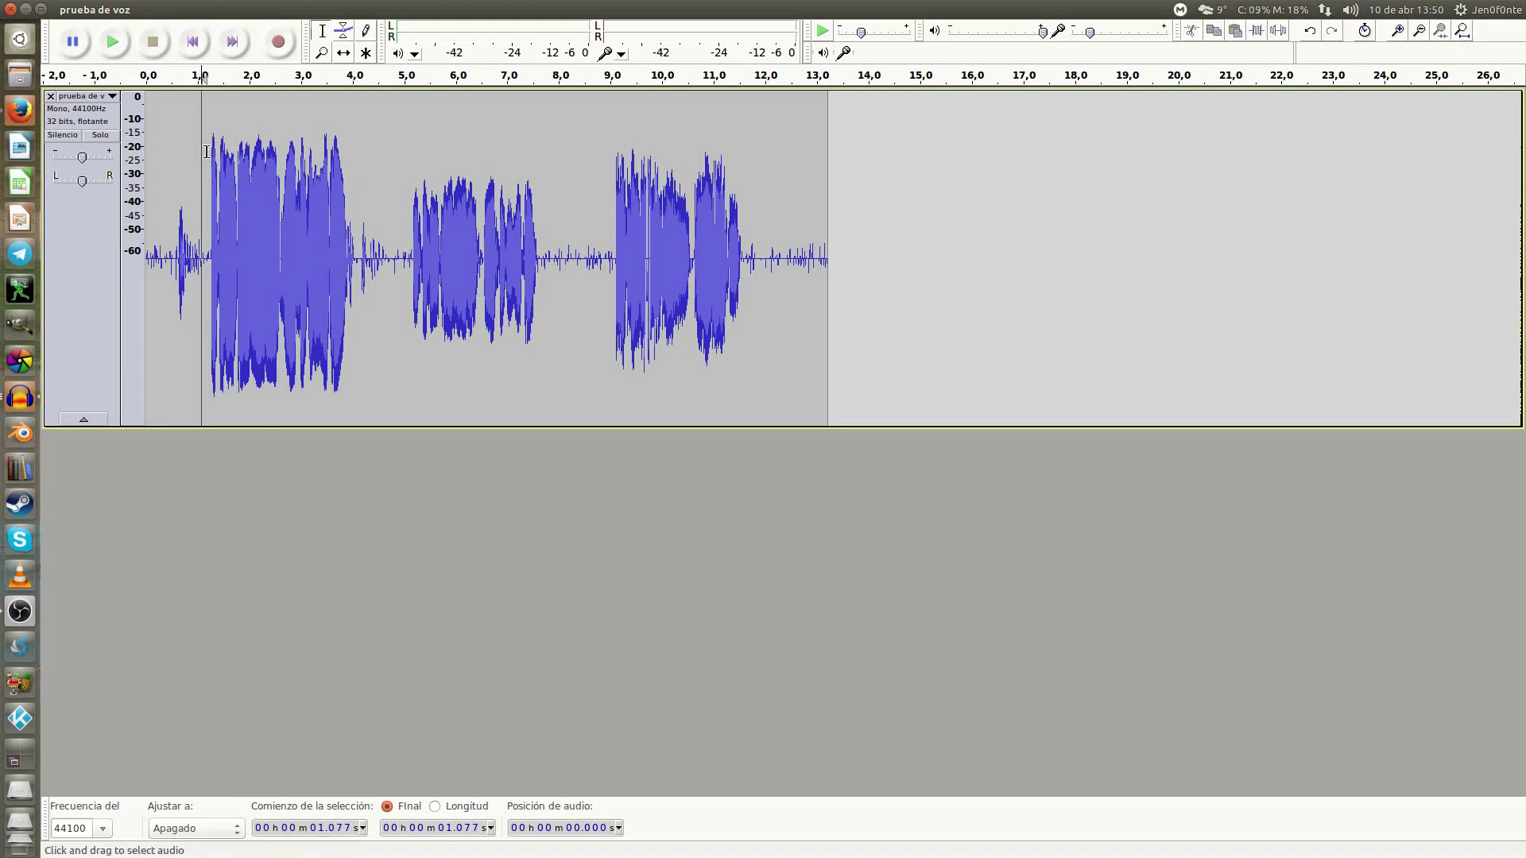
pyautogui.moveTo(207, 151); pyautogui.dragTo(364, 159)
pyautogui.click(312, 9)
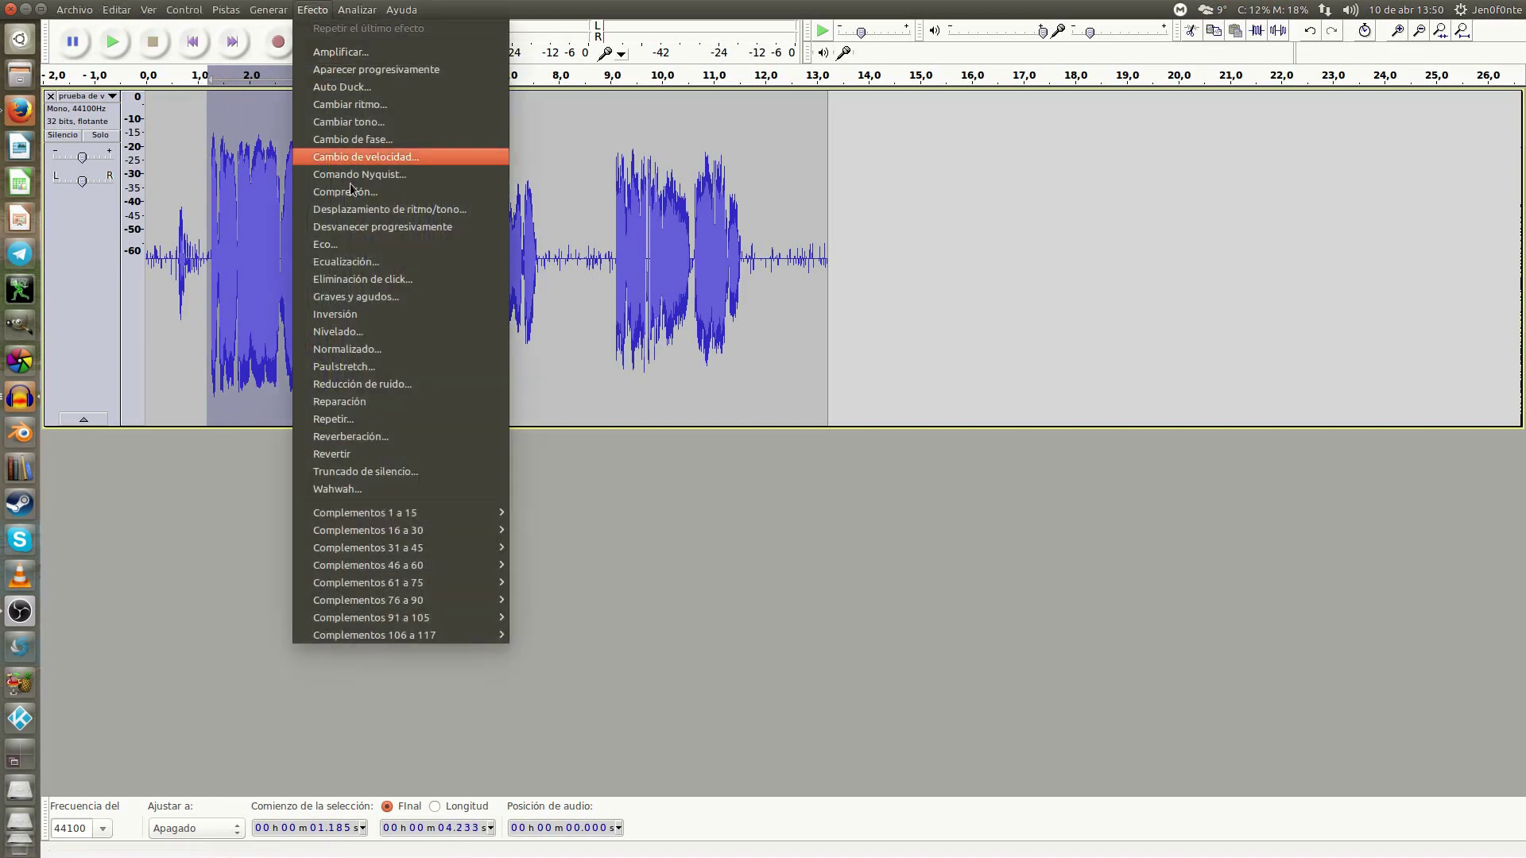
pyautogui.click(382, 344)
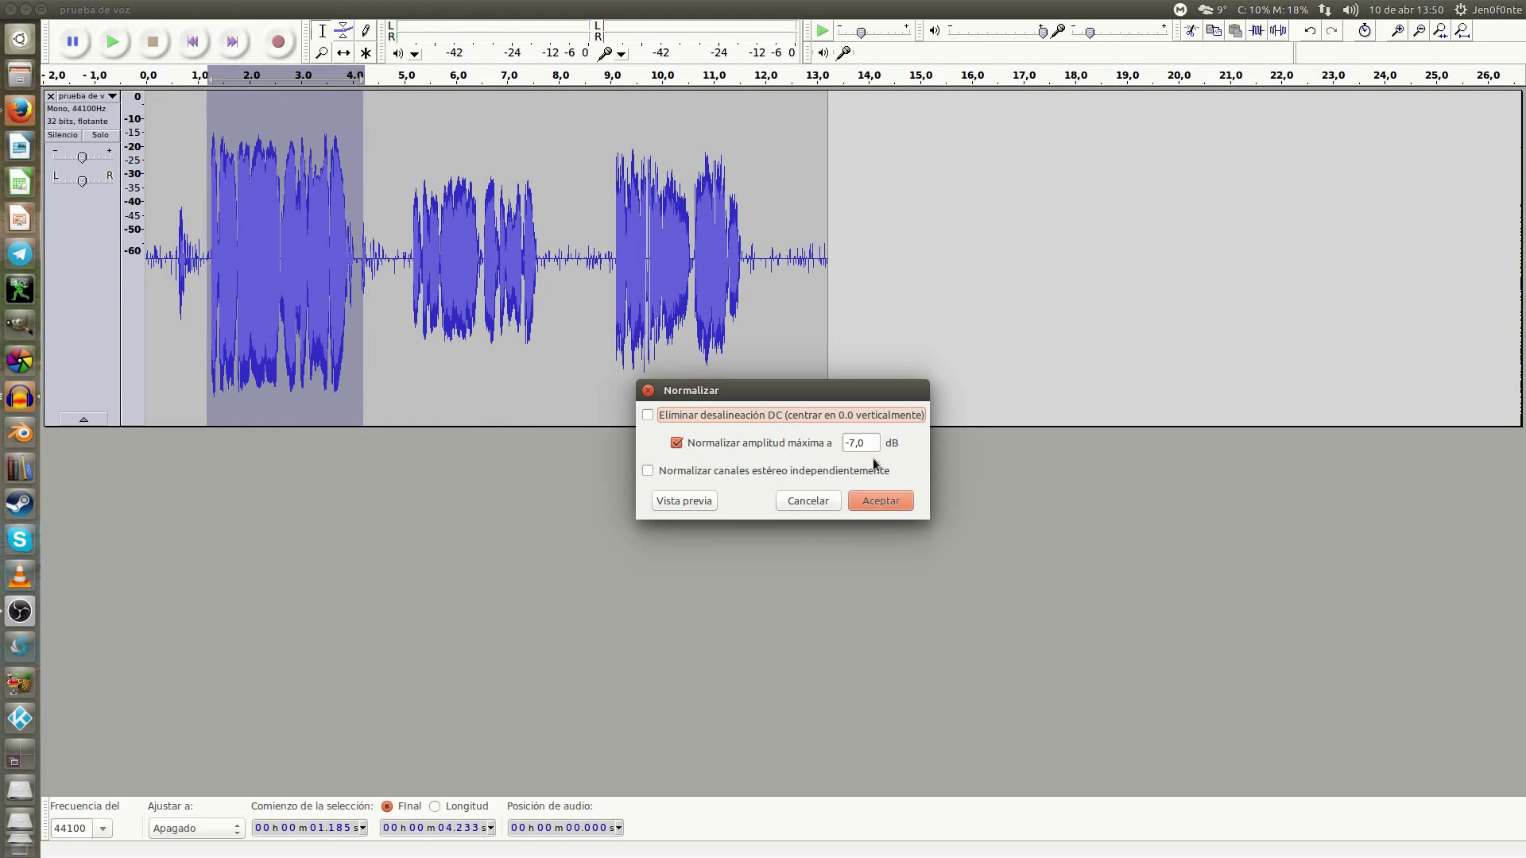
pyautogui.click(889, 503)
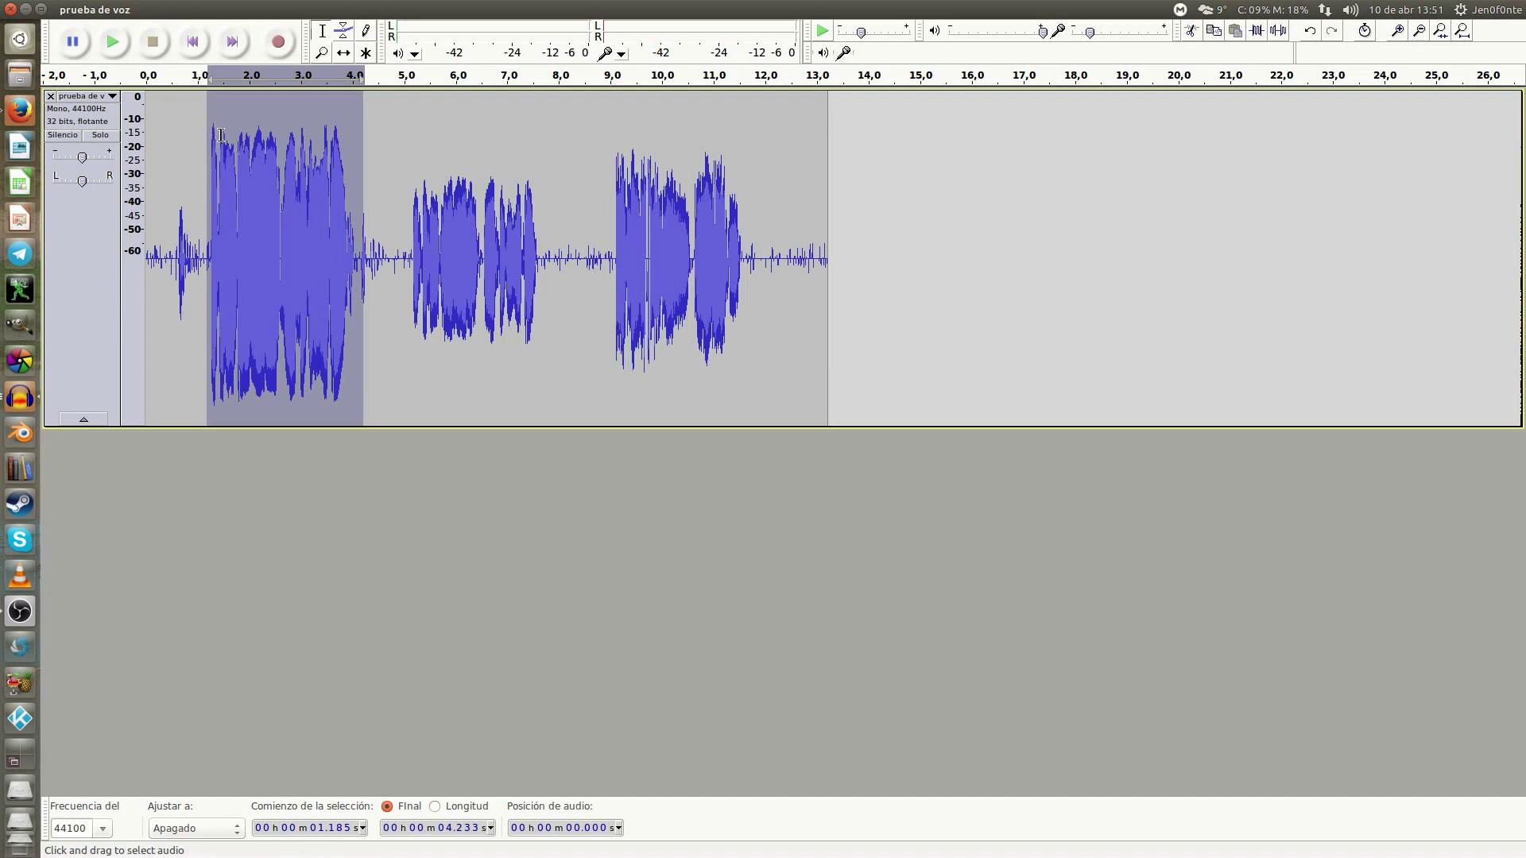
# - Repeat the Normalize effect on the second phrase between about 5.0 and 7.8 s and play that phrase back
pyautogui.moveTo(405, 214); pyautogui.dragTo(545, 225)
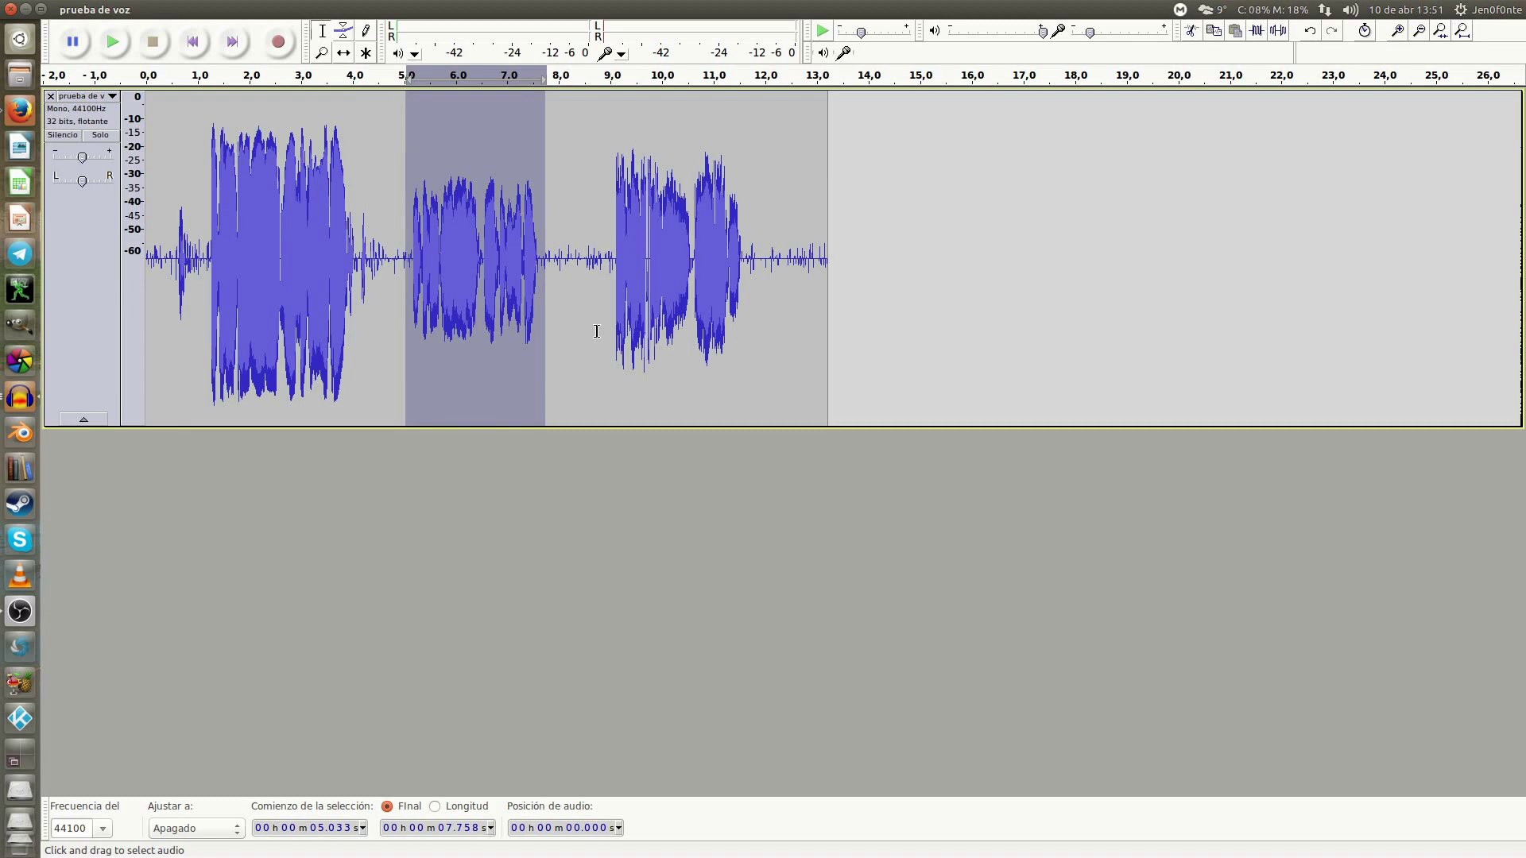
pyautogui.hotkey('ctrl', 'r')
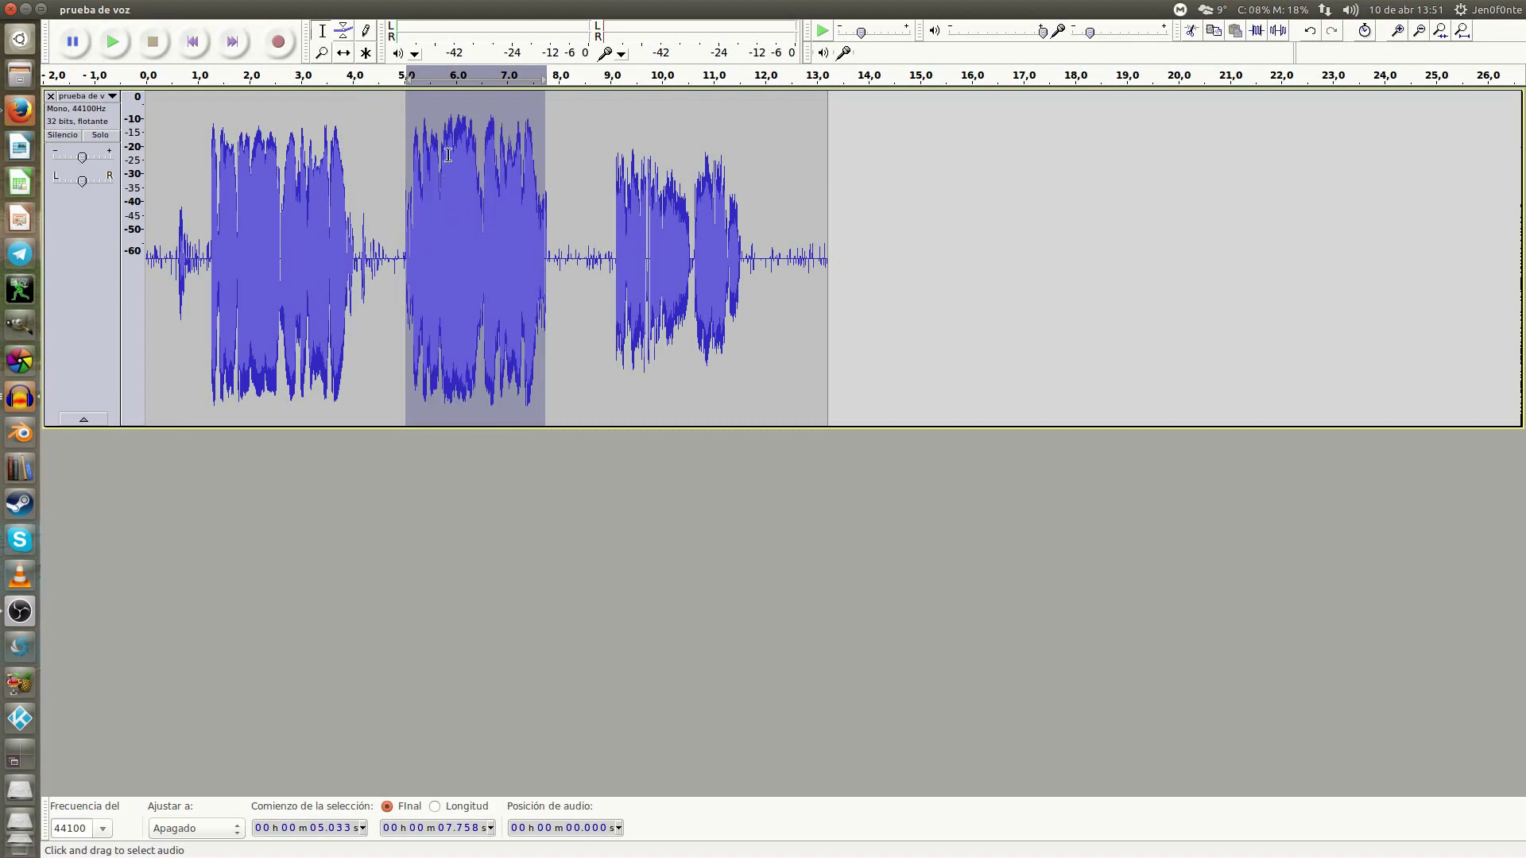
pyautogui.click(404, 133)
pyautogui.press('space')
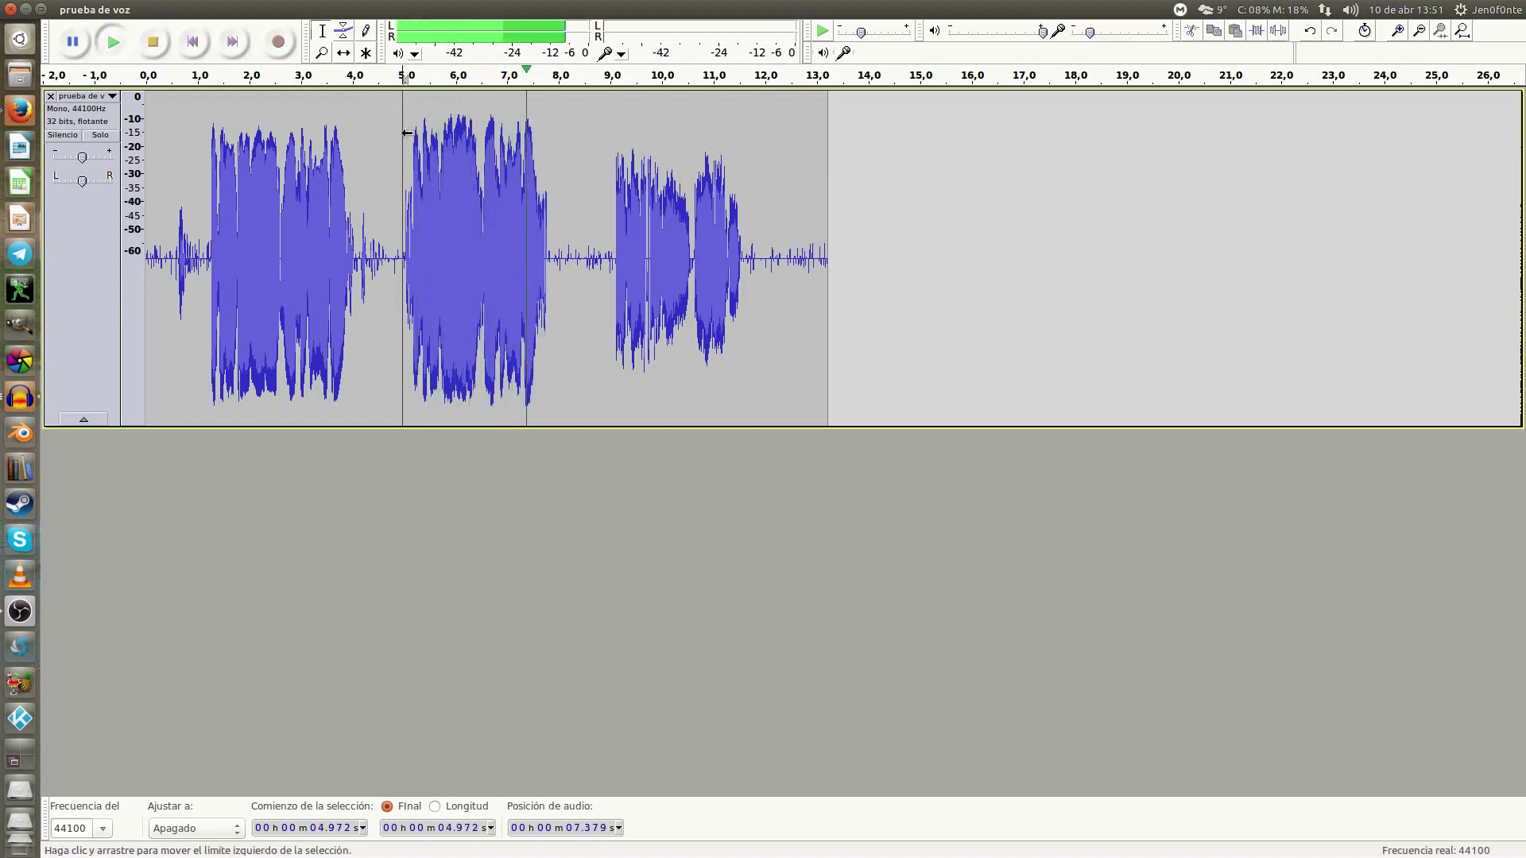
pyautogui.press('space')
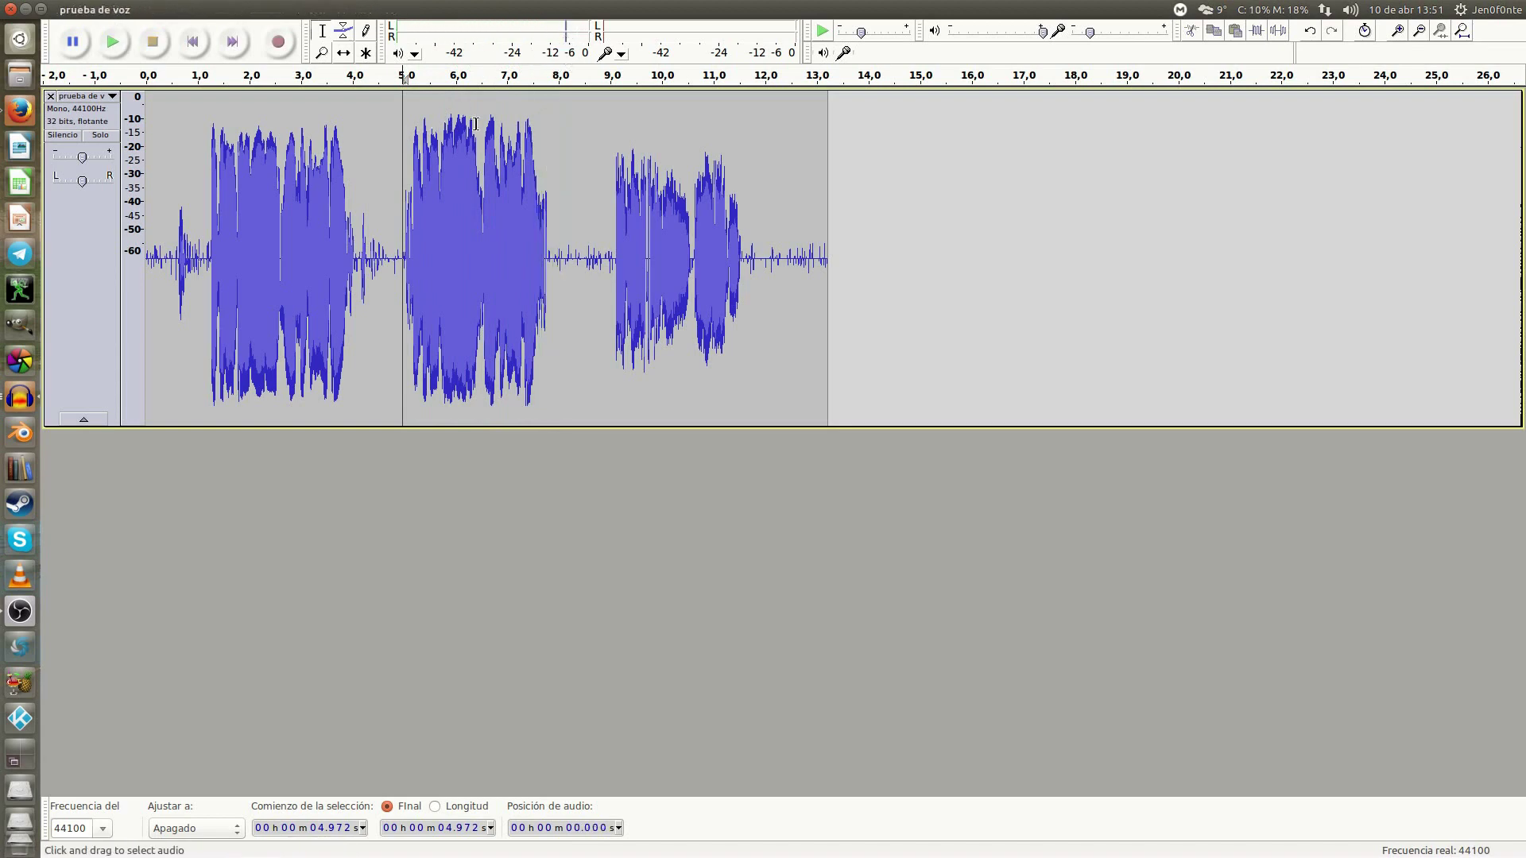
# - Play the normalized first phrase from about 1.2 s and place the cursor at about 4.9 s, before the second phrase
pyautogui.click(208, 145)
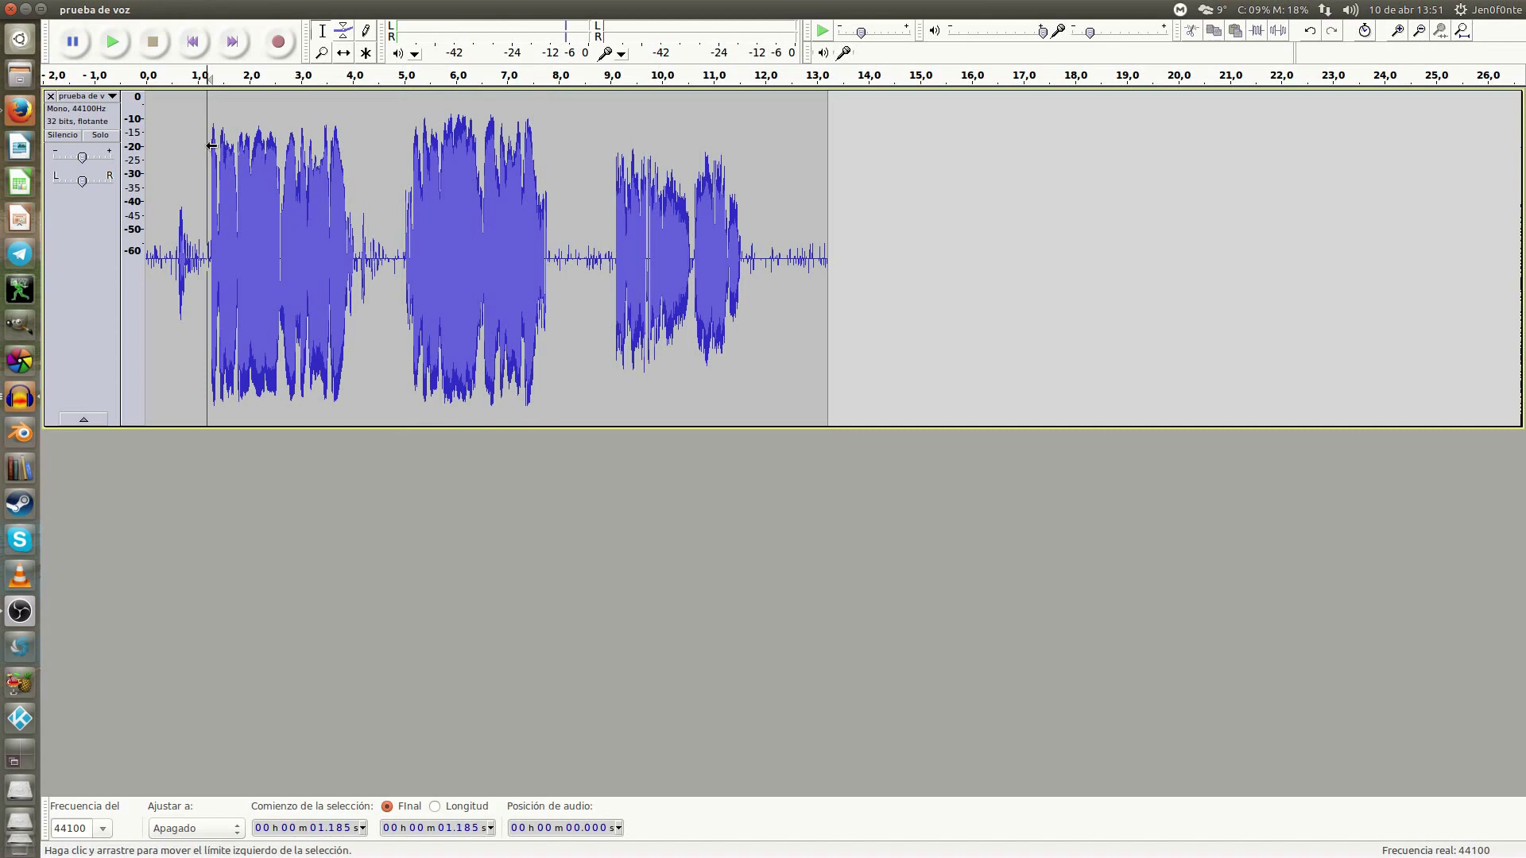
pyautogui.press('space')
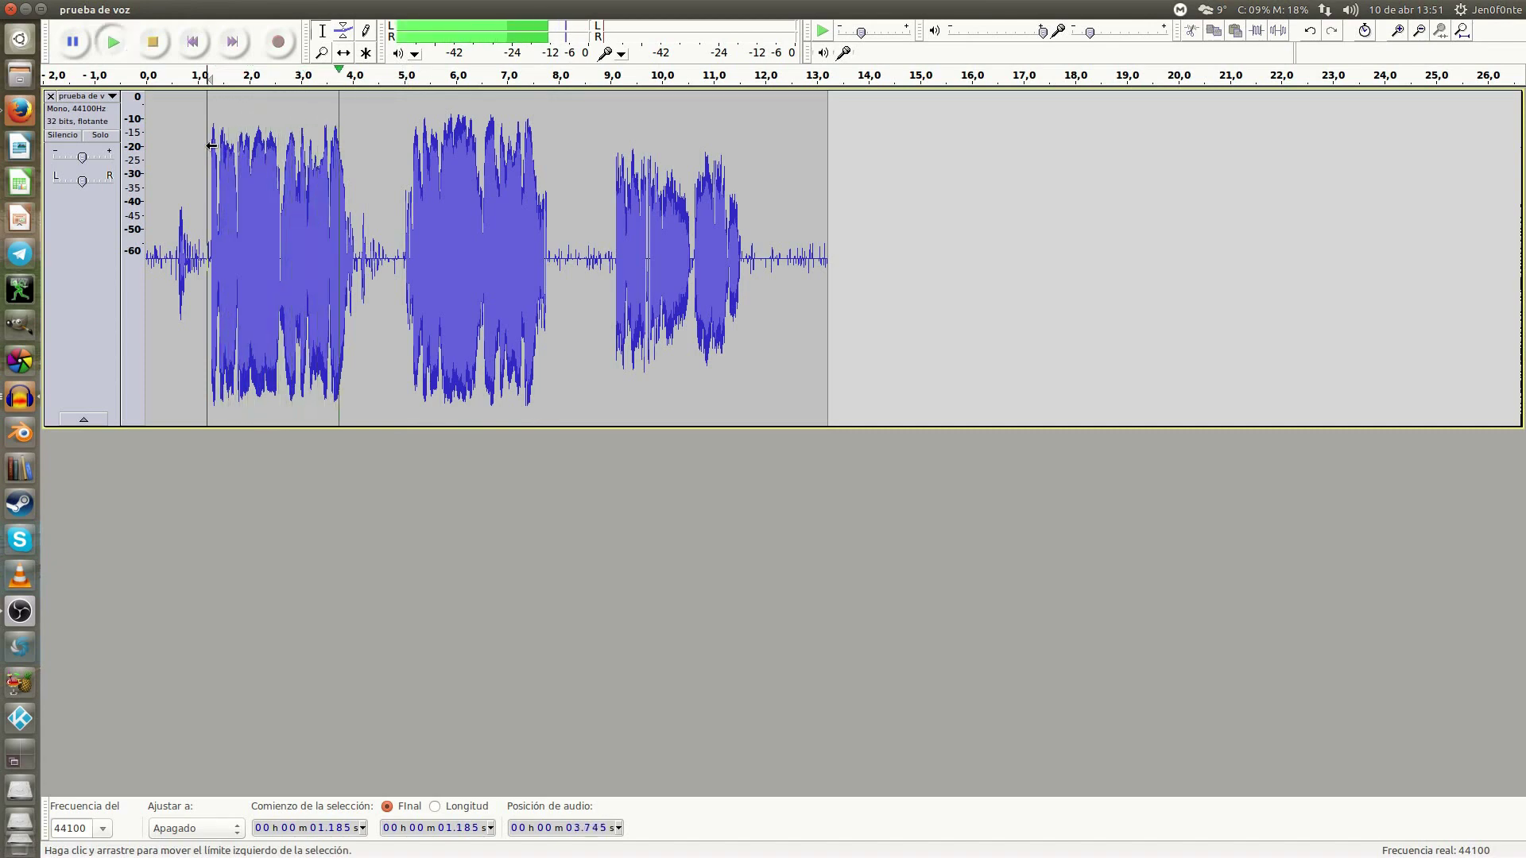
pyautogui.press('space')
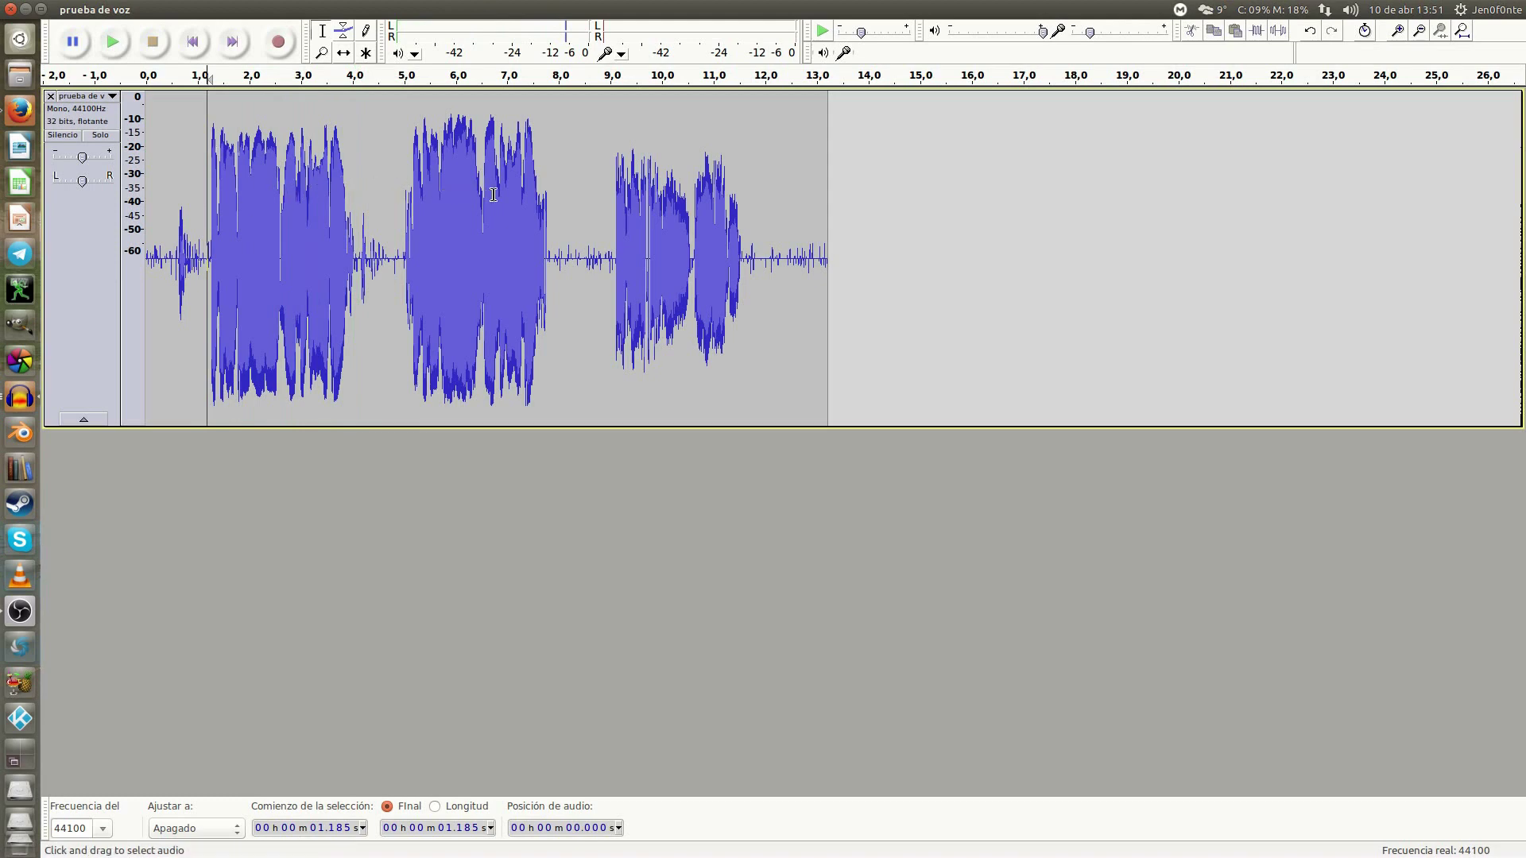
pyautogui.click(399, 182)
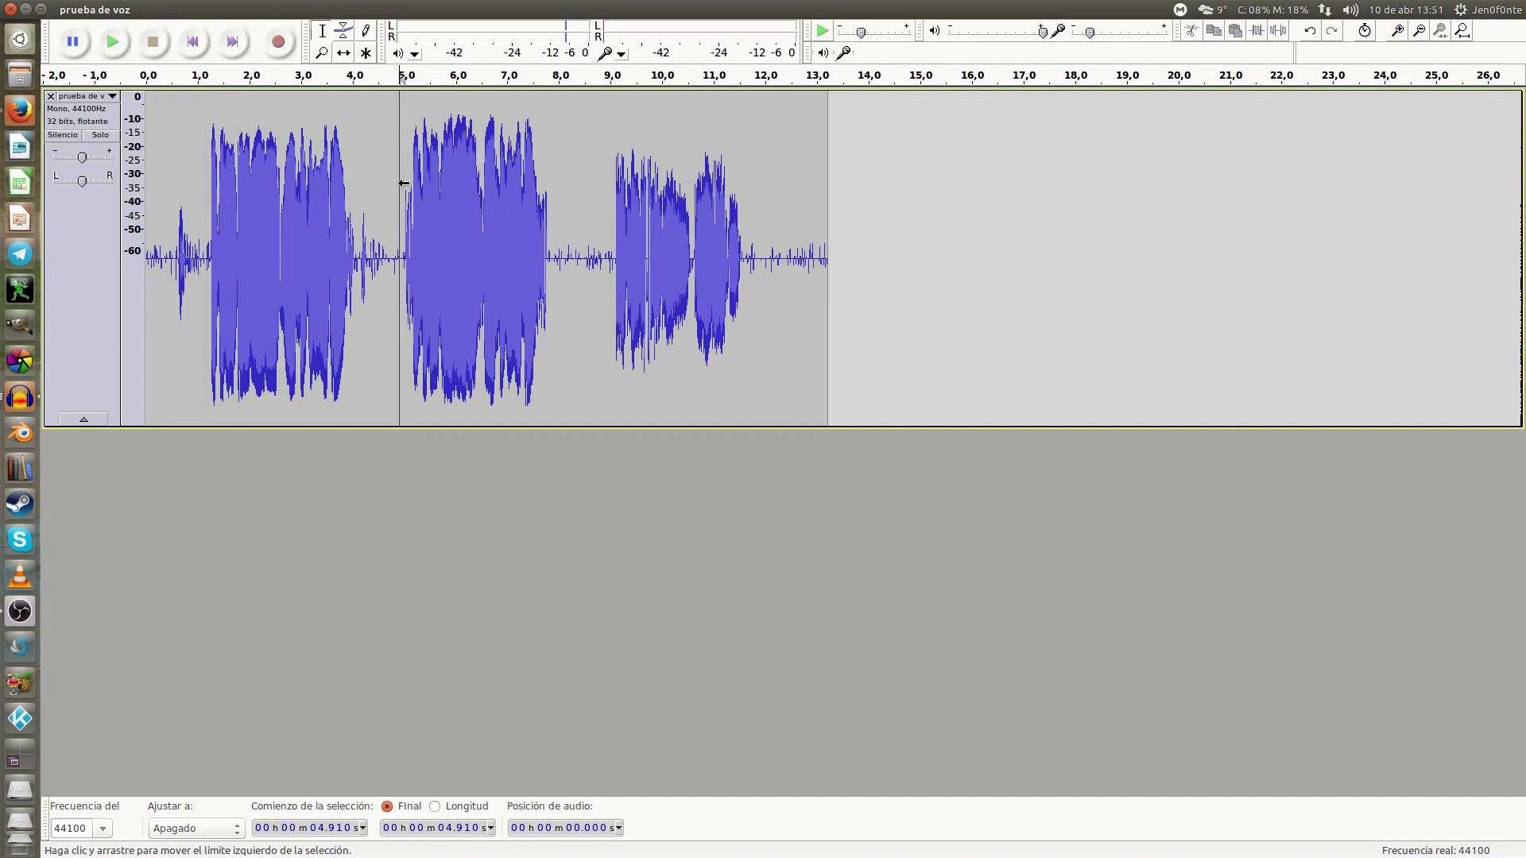
# - Play the first phrase from about 1.1 s and the second from about 4.8 s to compare their levels
pyautogui.click(204, 144)
pyautogui.press('space')
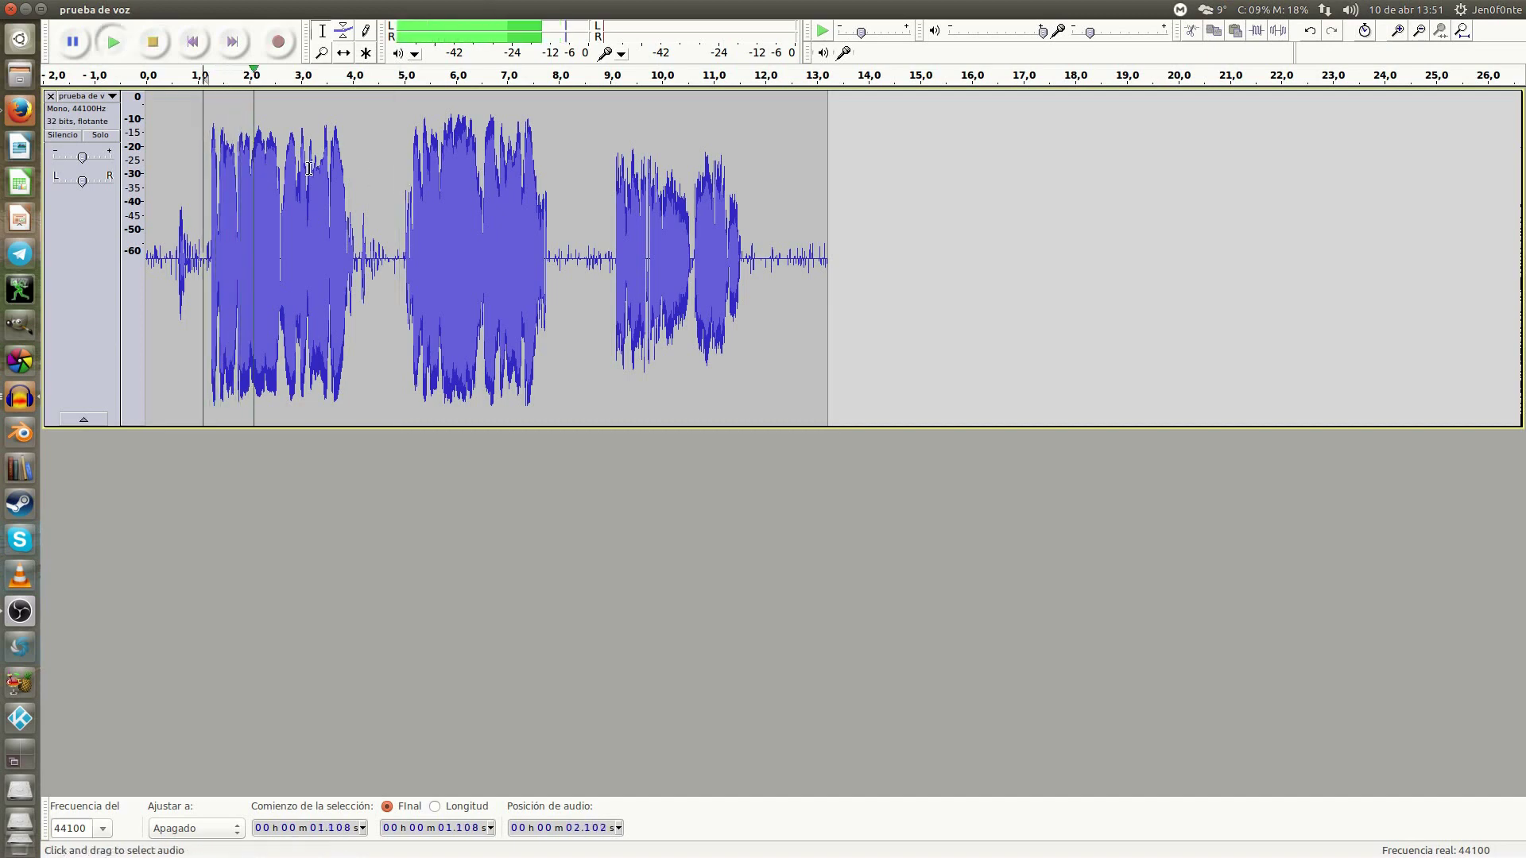
pyautogui.press('space')
pyautogui.click(393, 160)
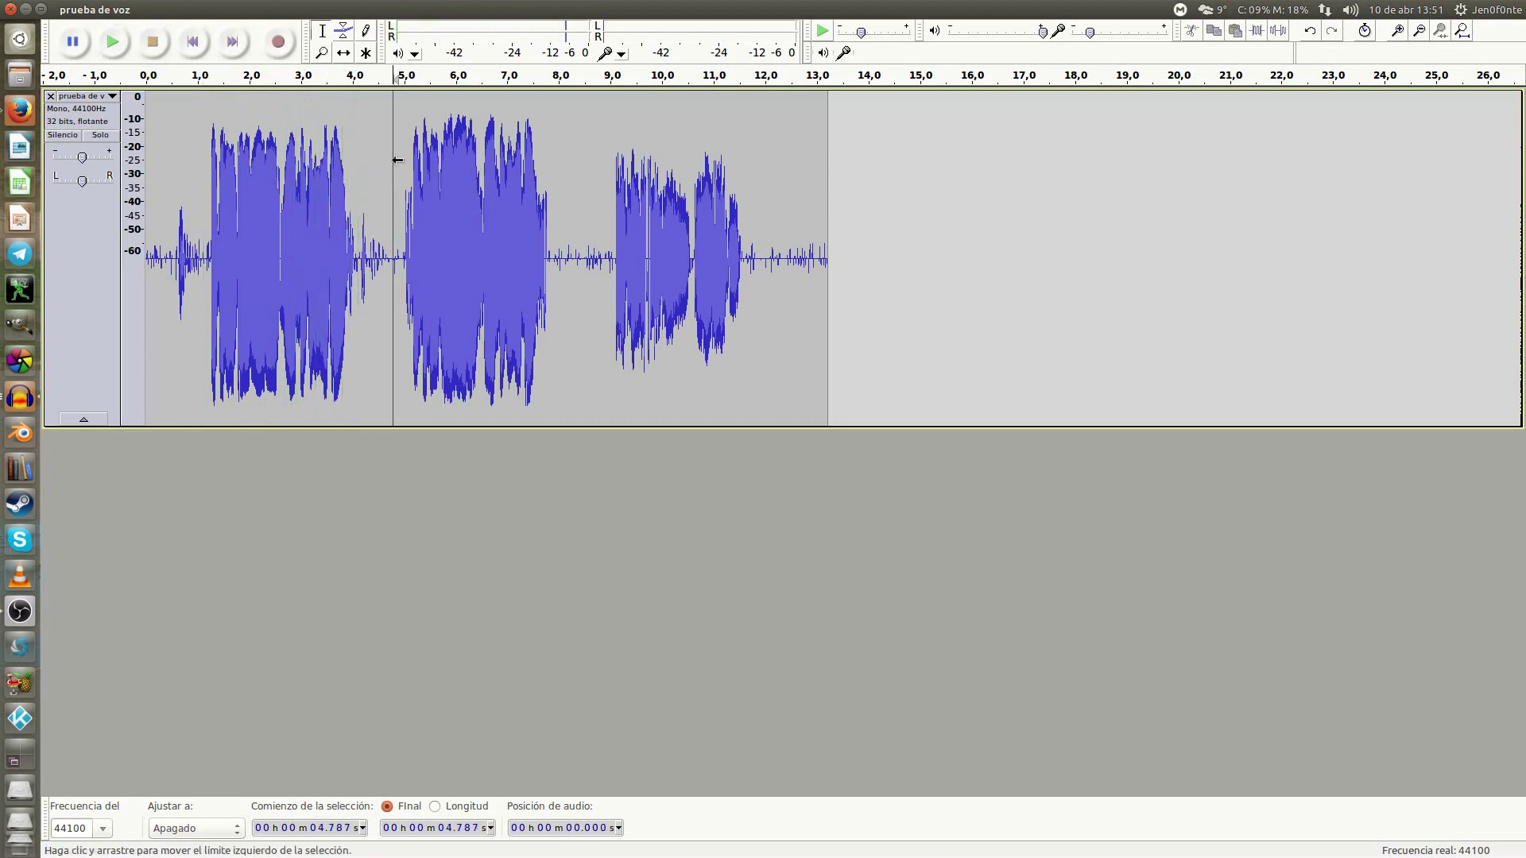
pyautogui.press('space')
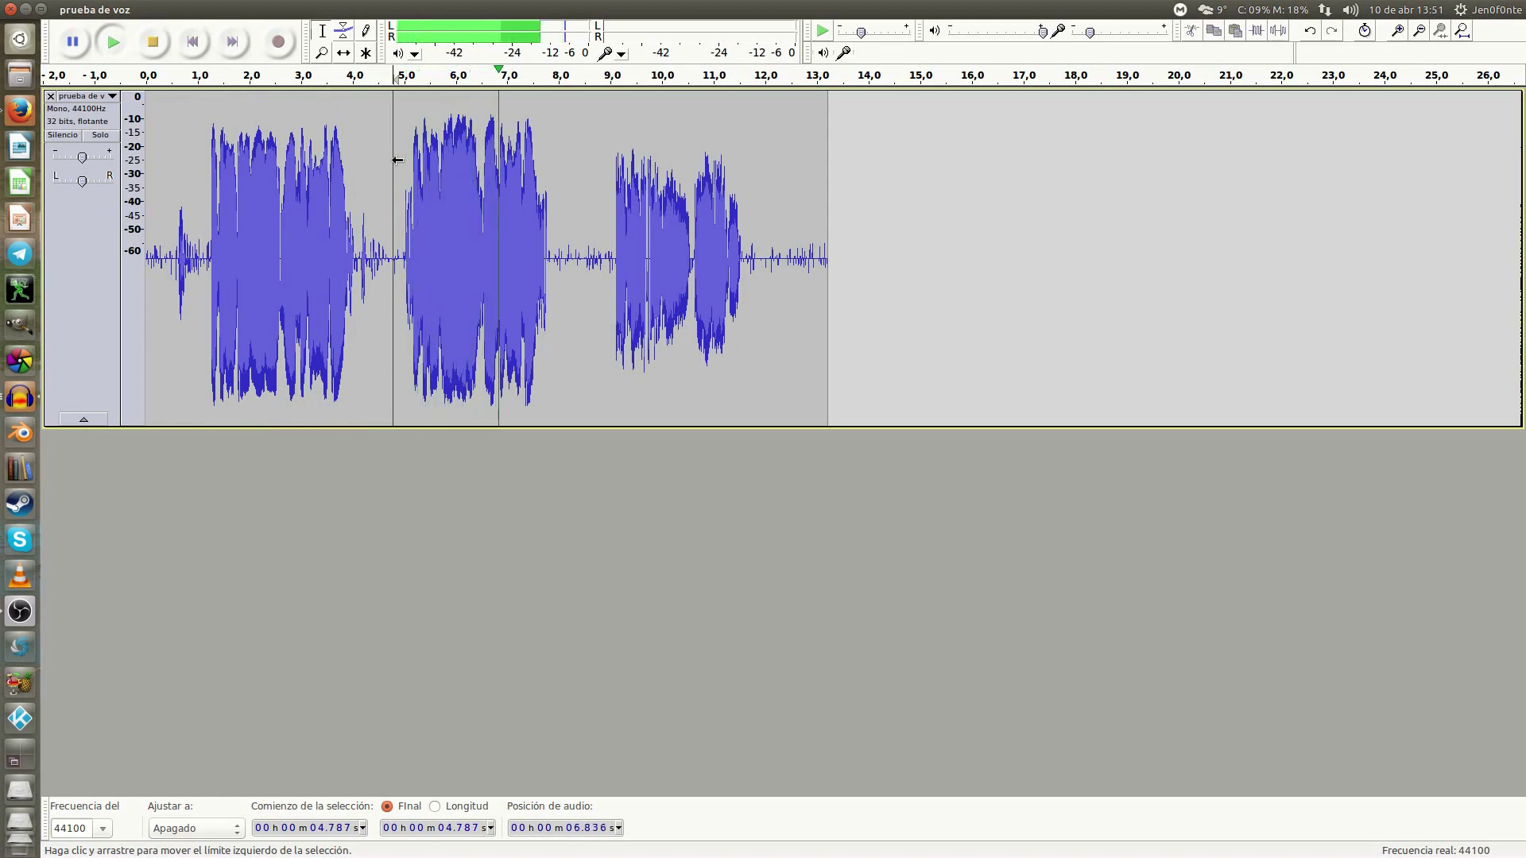
pyautogui.press('space')
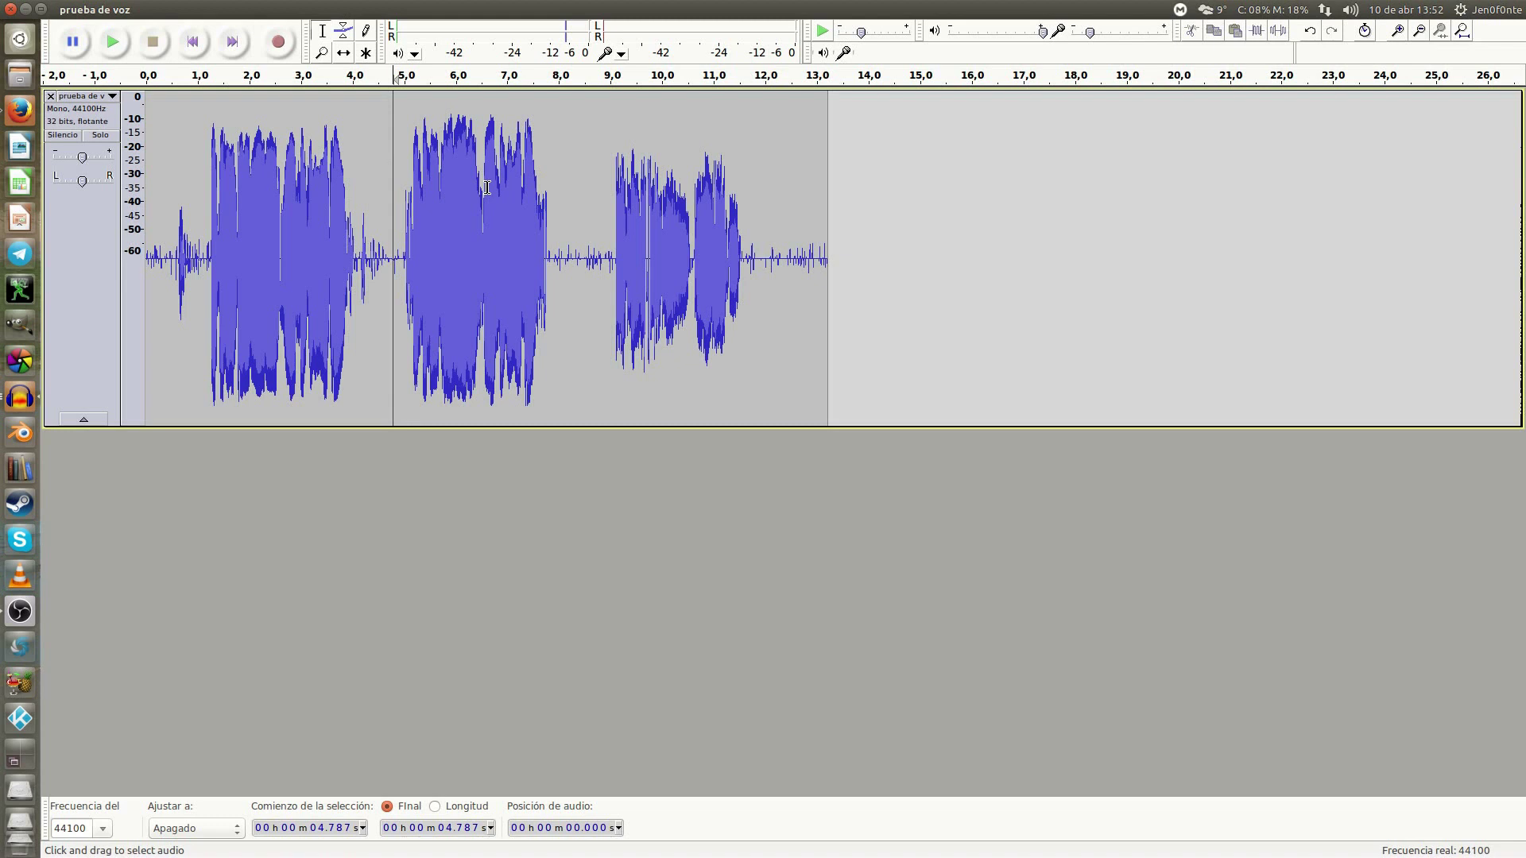
# - Select the third phrase from about 8.9 to 11.7 s and repeat the Normalize effect on it
pyautogui.moveTo(604, 169); pyautogui.dragTo(750, 188)
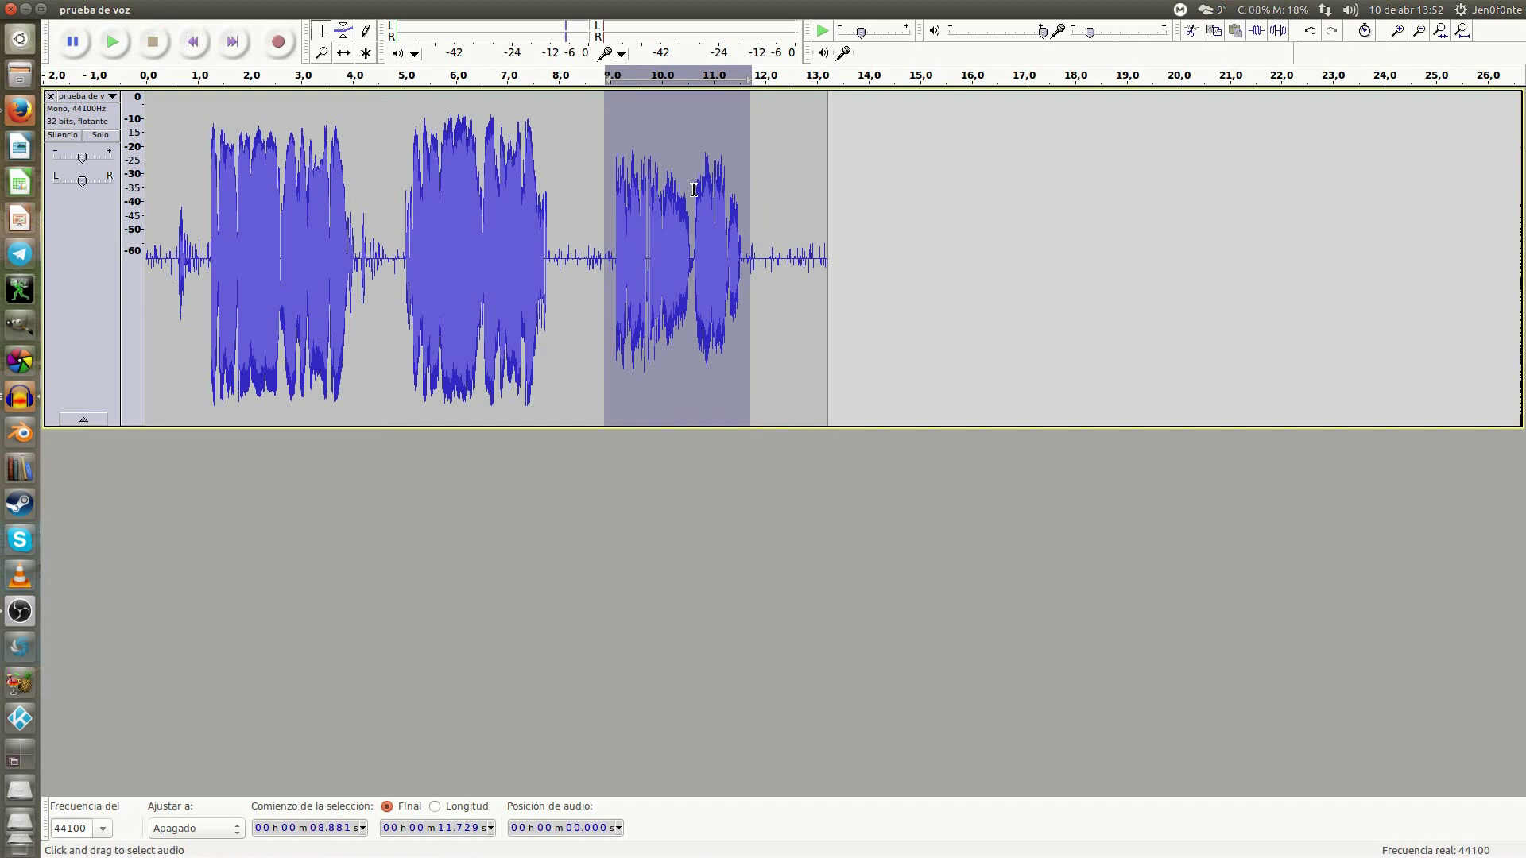
pyautogui.hotkey('ctrl', 'r')
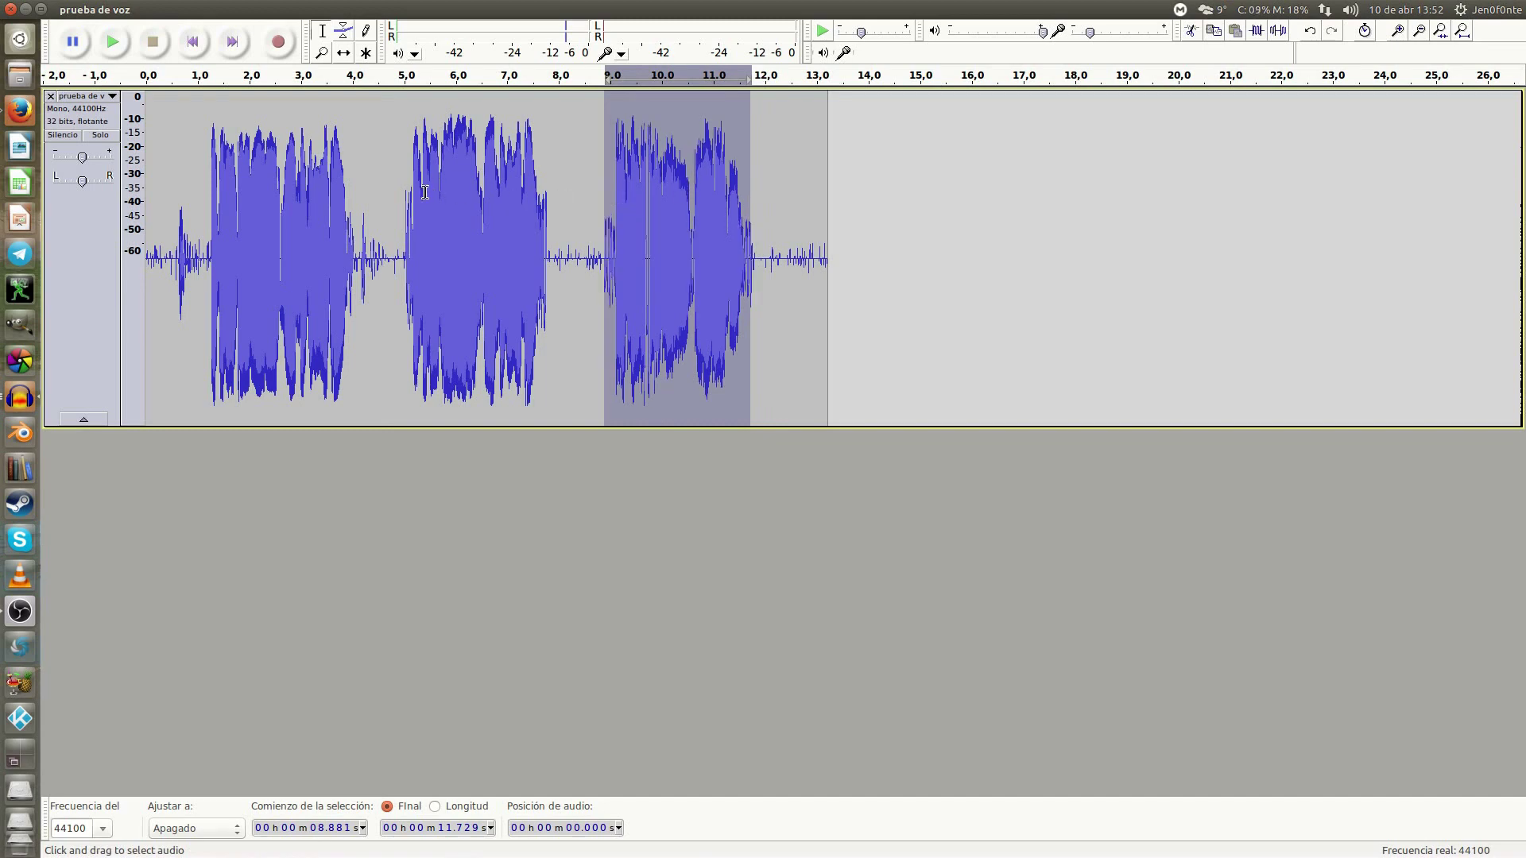
# - Play the recording from about 1.2 s and highlight the phrases to compare their levels in the decibel view
pyautogui.click(207, 167)
pyautogui.moveTo(199, 171); pyautogui.dragTo(764, 213)
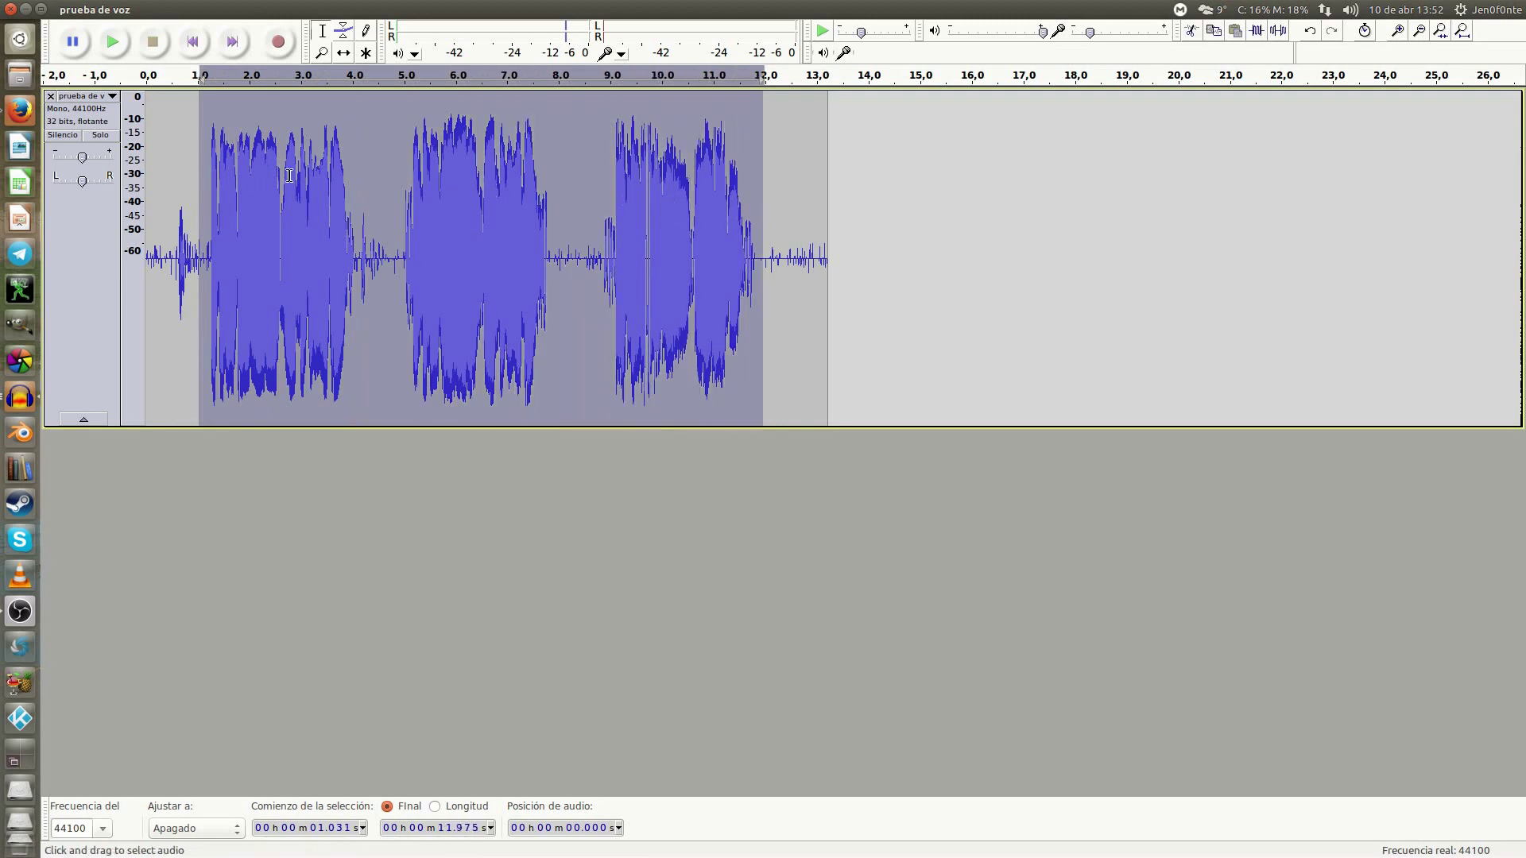
pyautogui.click(206, 160)
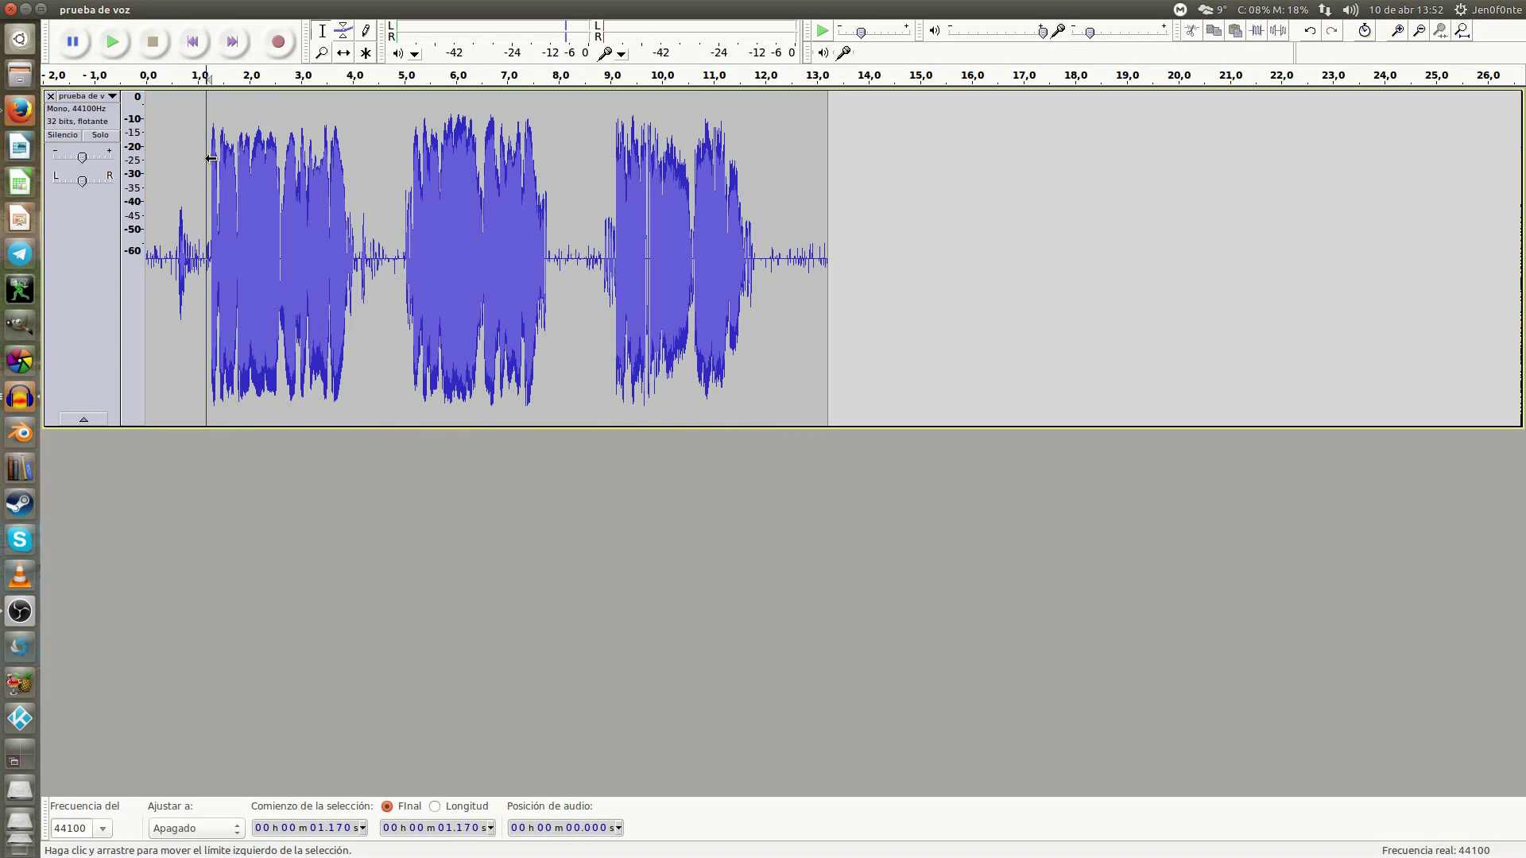
pyautogui.press('space')
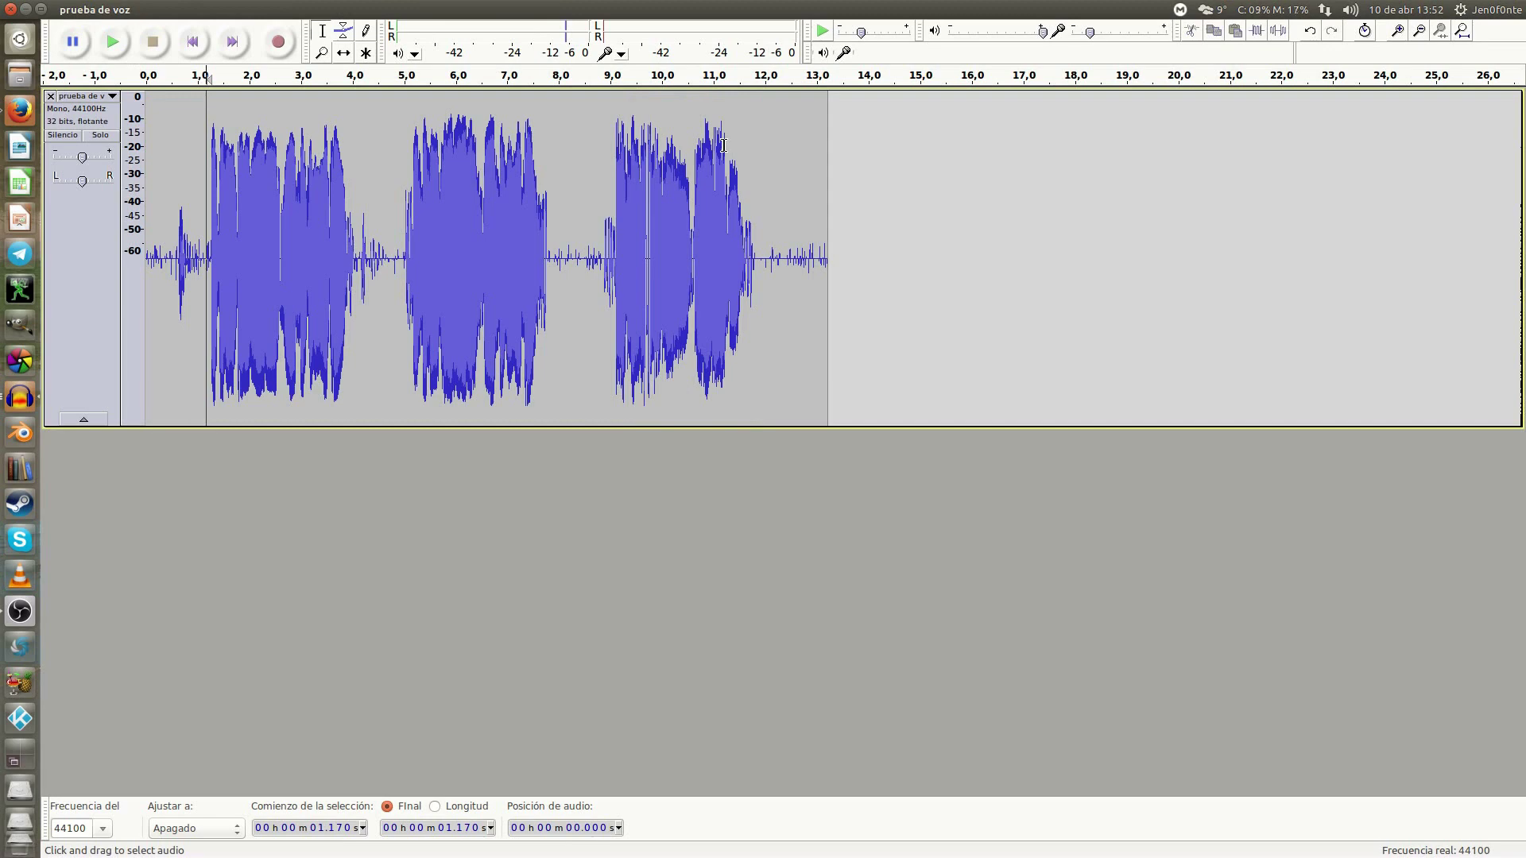
pyautogui.moveTo(394, 159); pyautogui.dragTo(565, 164)
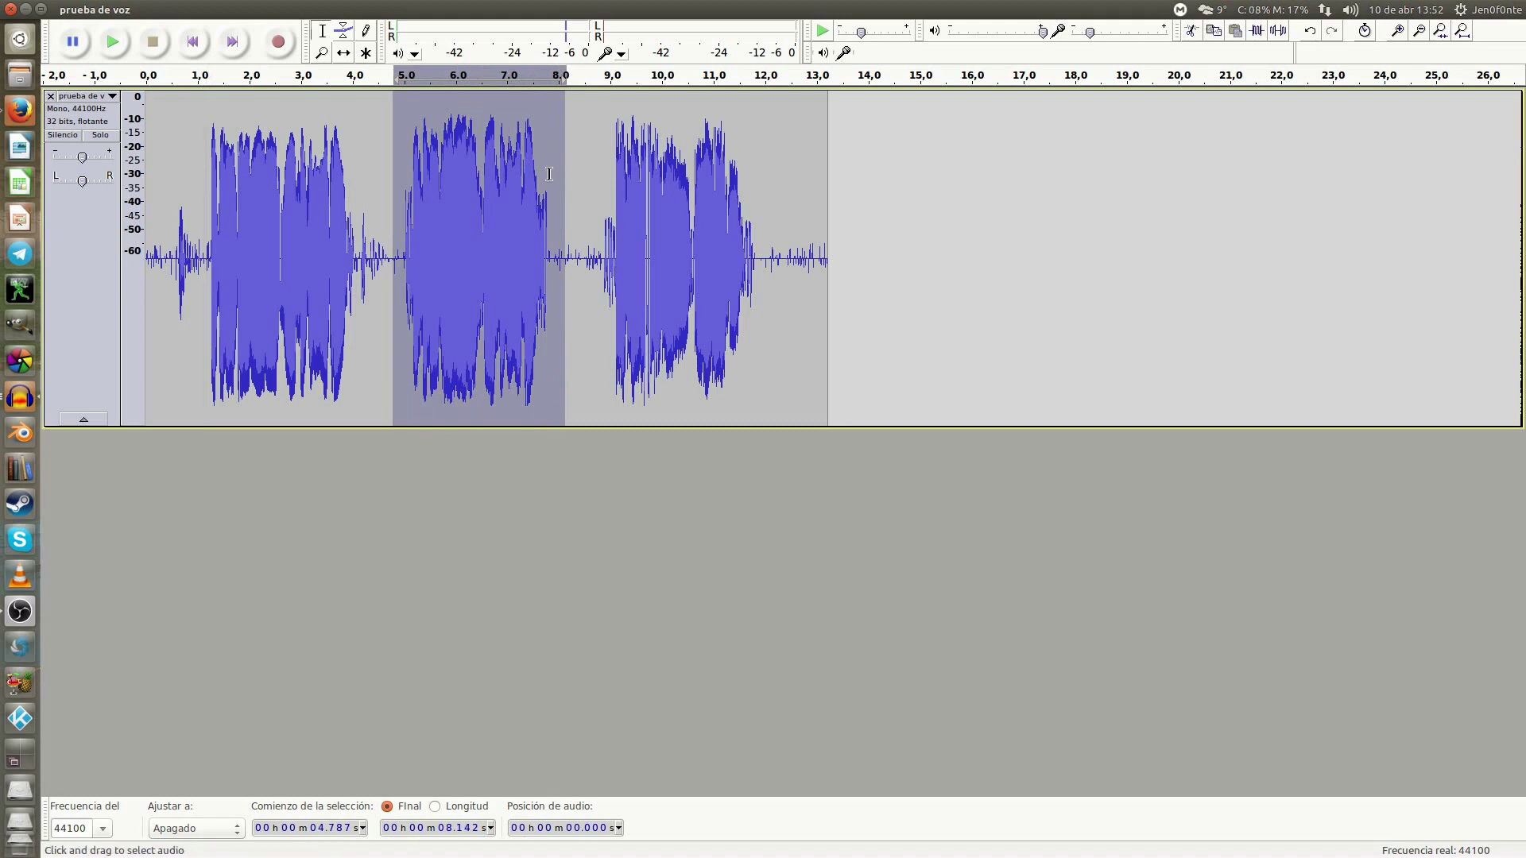
pyautogui.moveTo(593, 159); pyautogui.dragTo(763, 172)
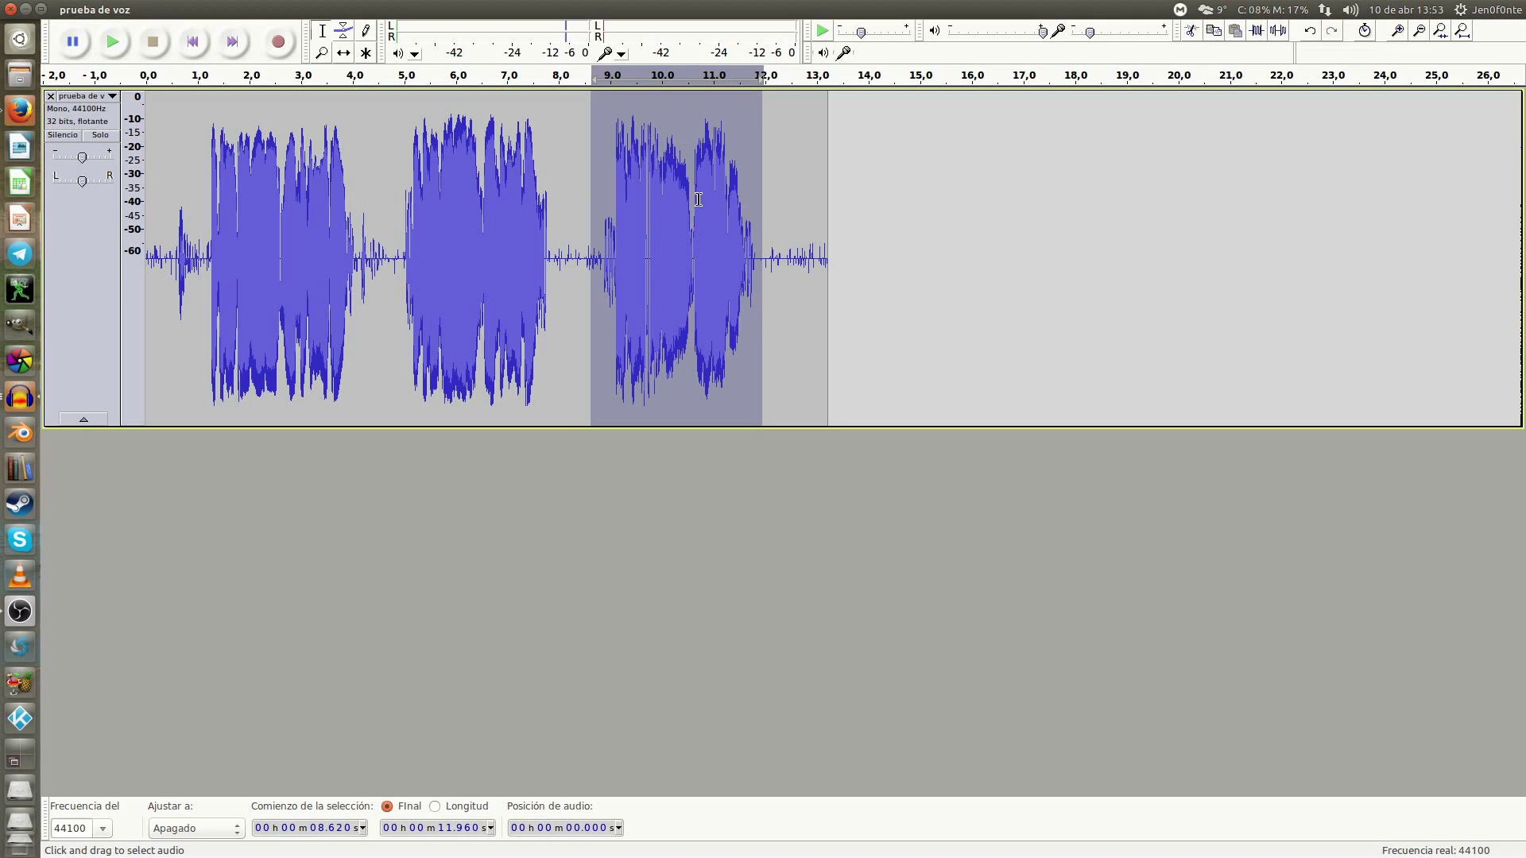
pyautogui.click(392, 151)
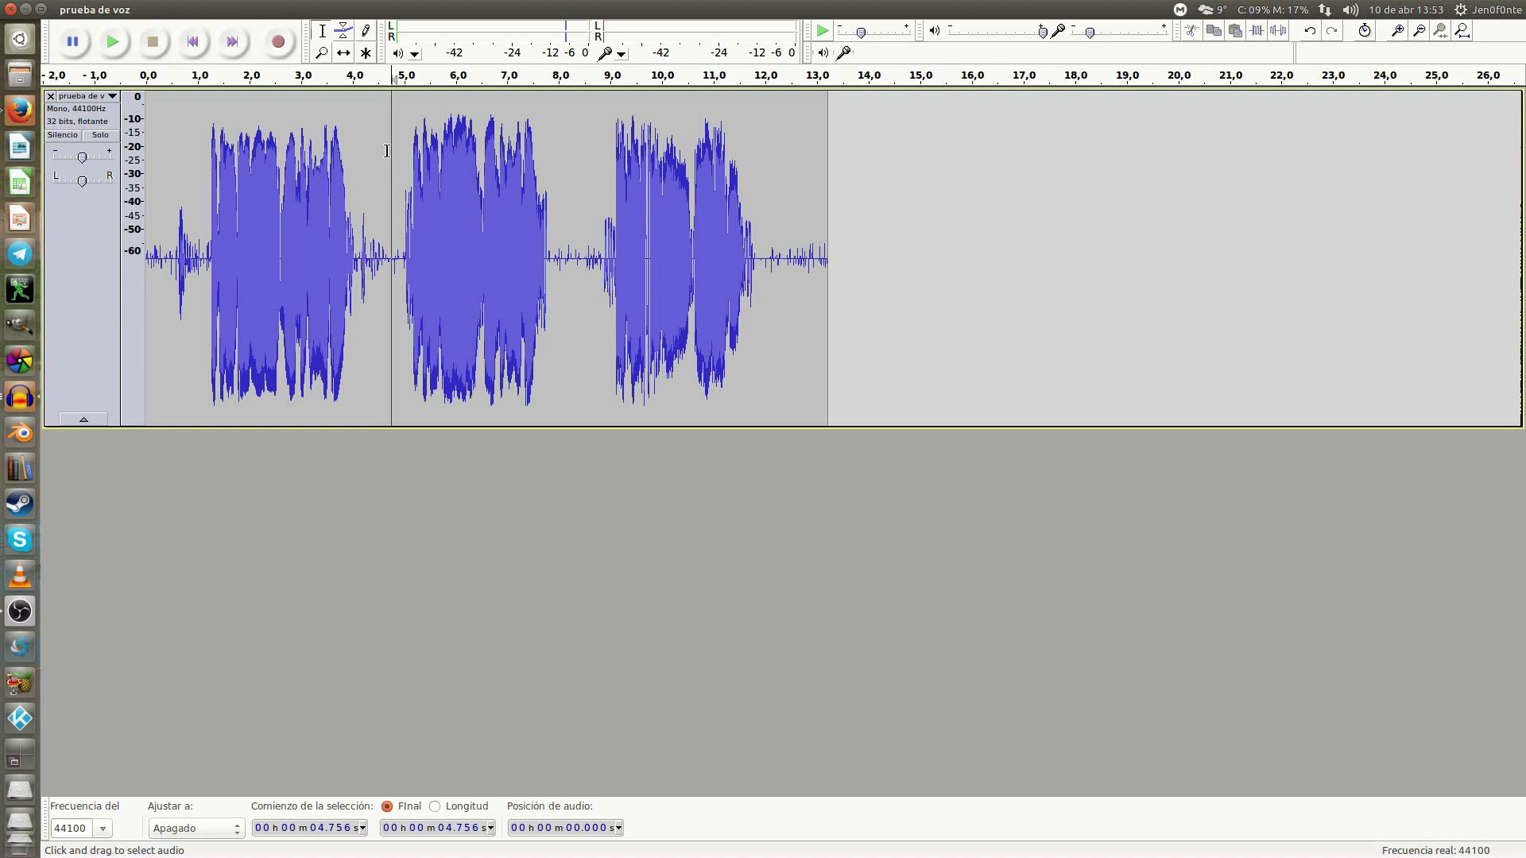
# - Remove the processed voice track and reopen the original "prueba de voz" recording
pyautogui.click(51, 94)
pyautogui.click(67, 10)
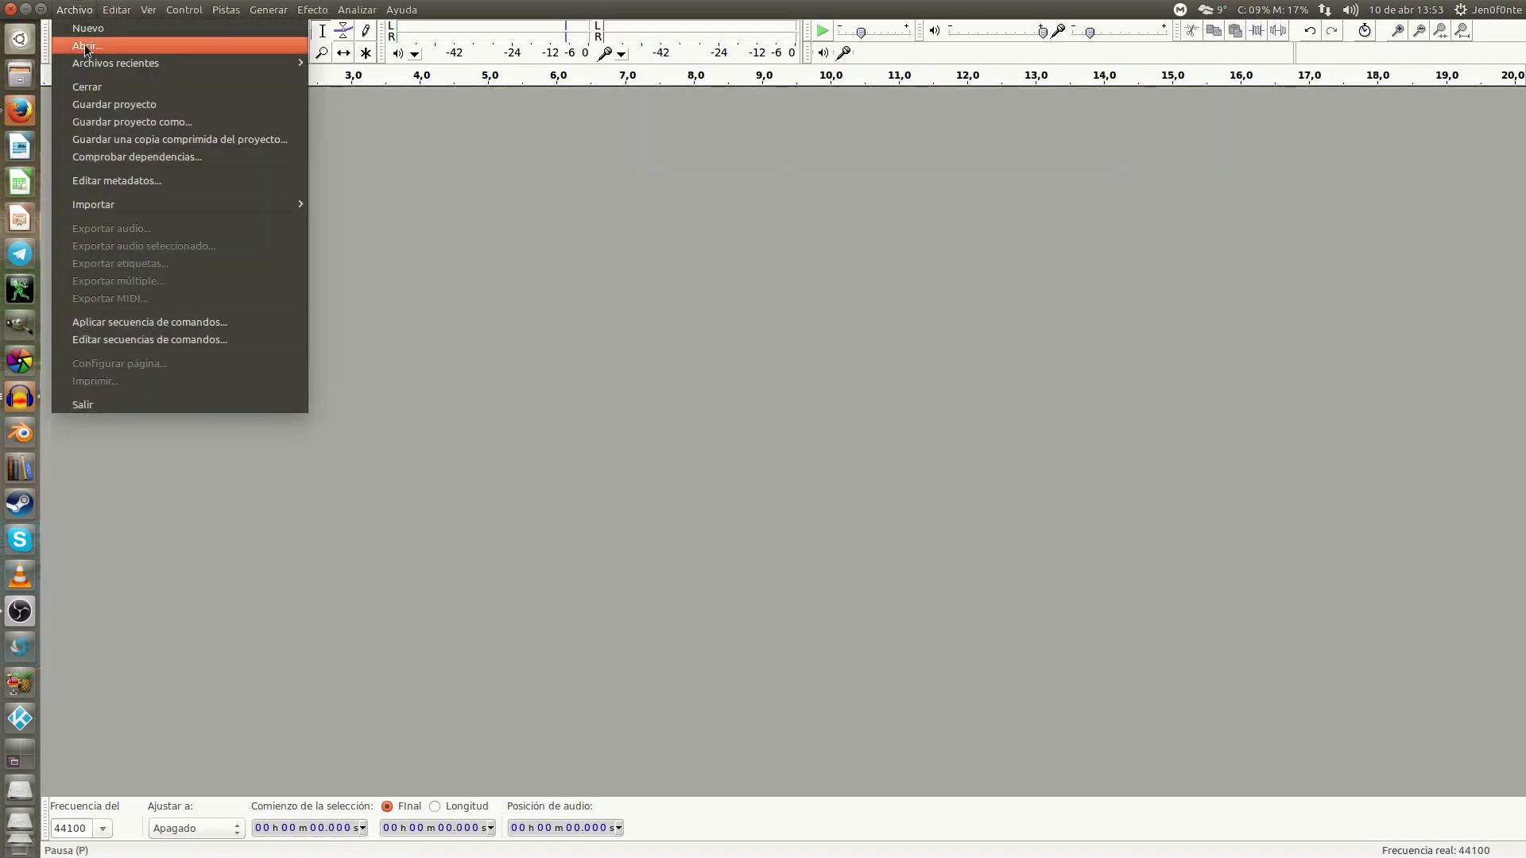
pyautogui.click(83, 43)
pyautogui.click(1072, 692)
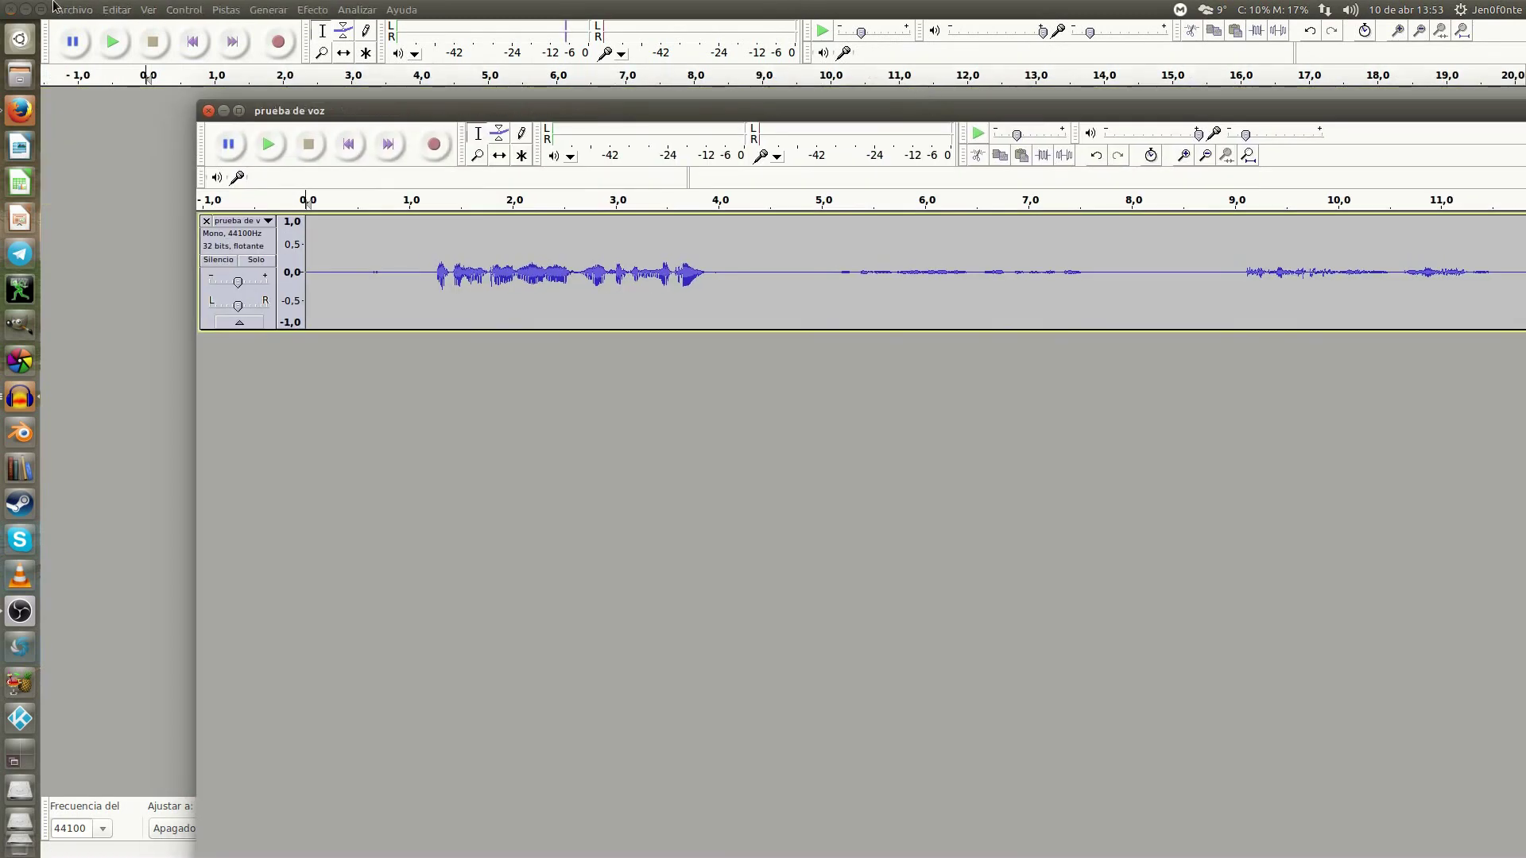
# - Close the leftover empty project windows without saving their changes
pyautogui.click(9, 9)
pyautogui.click(765, 522)
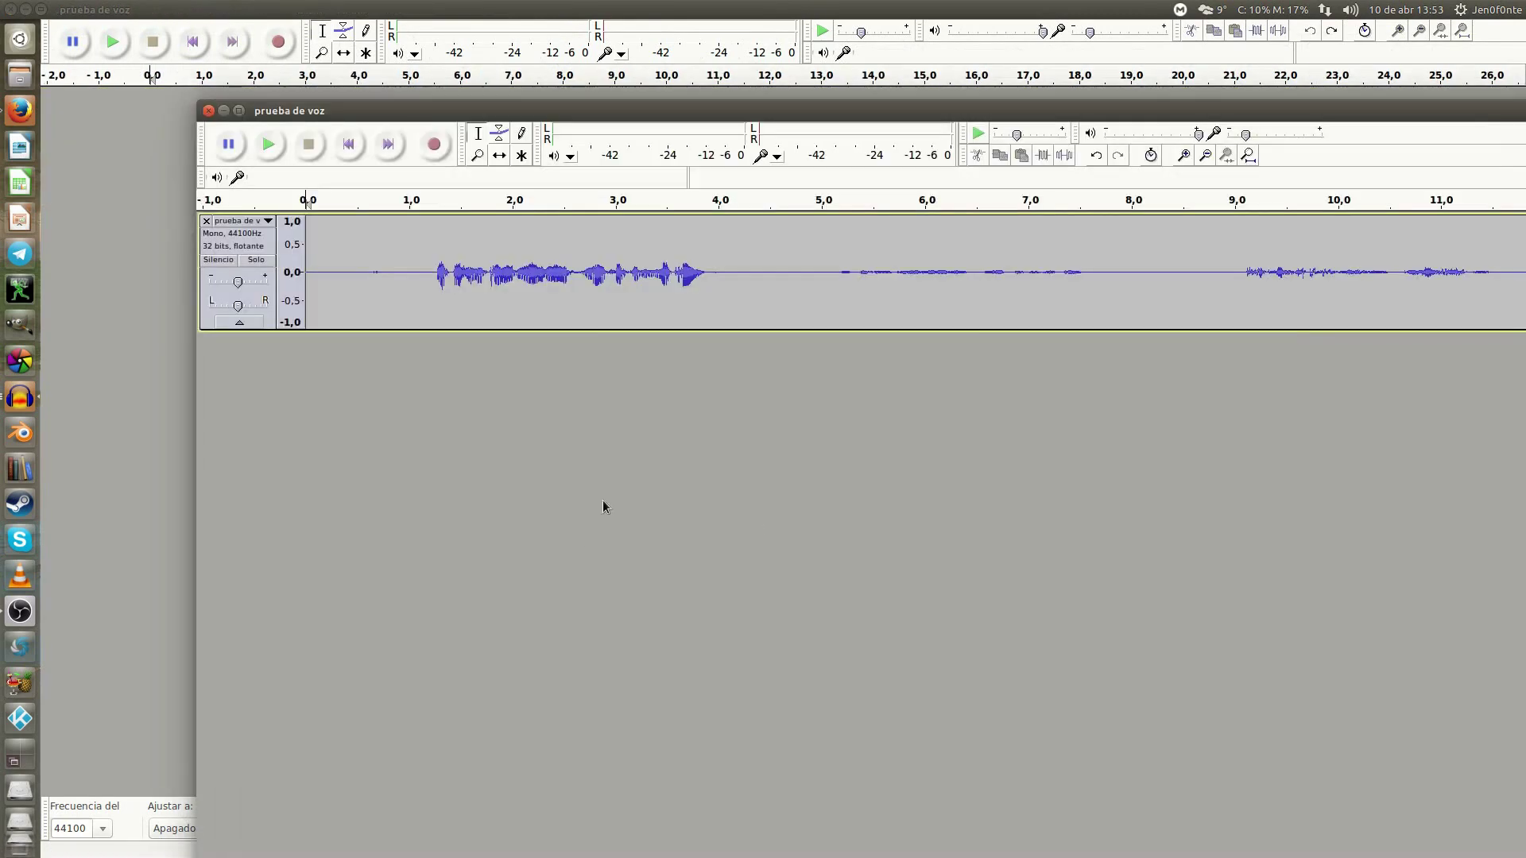
pyautogui.click(9, 8)
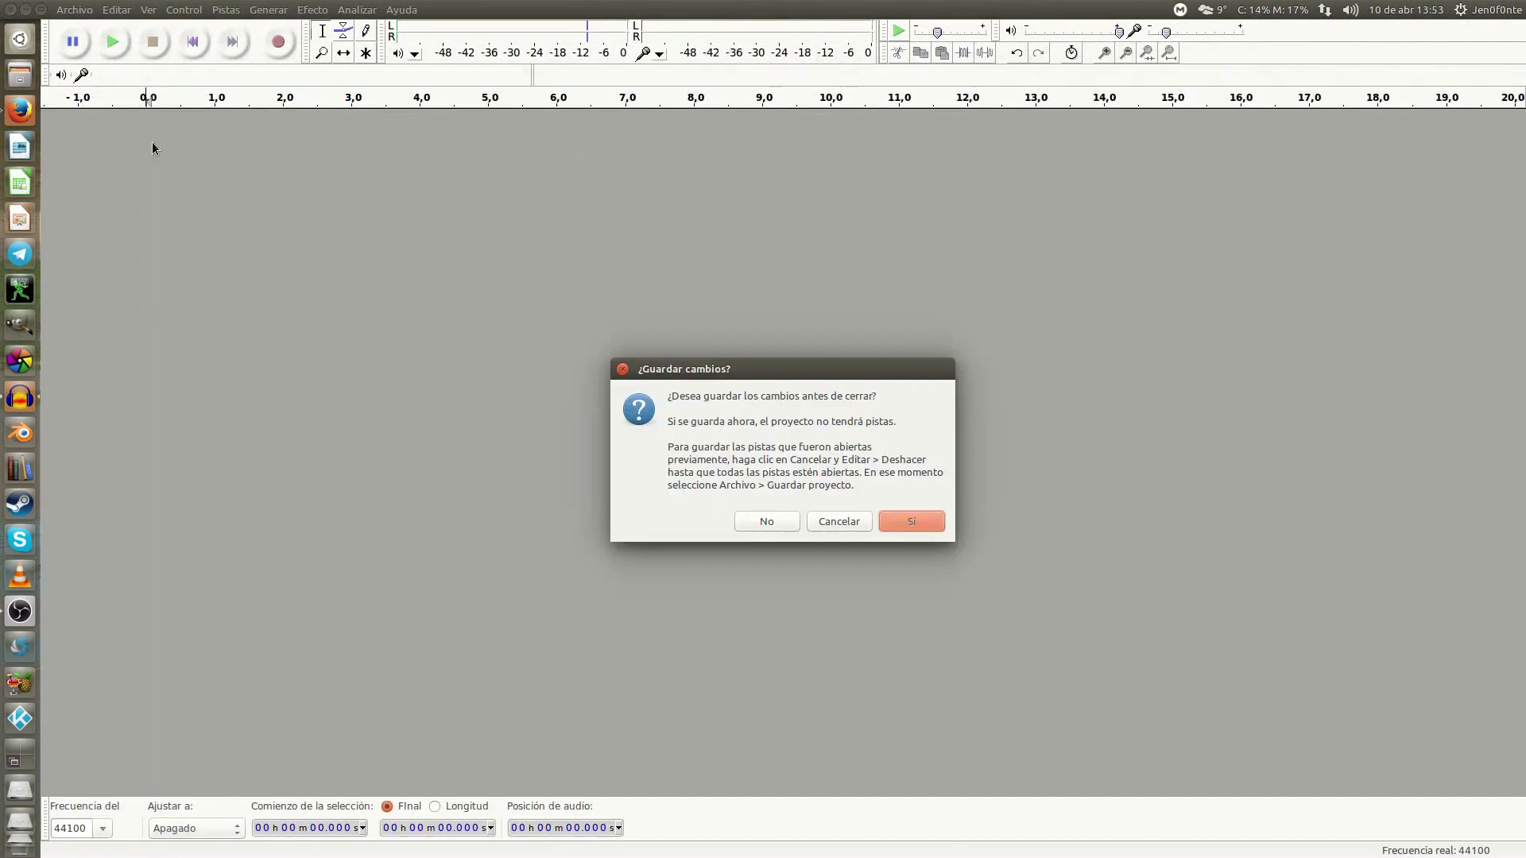
pyautogui.click(764, 522)
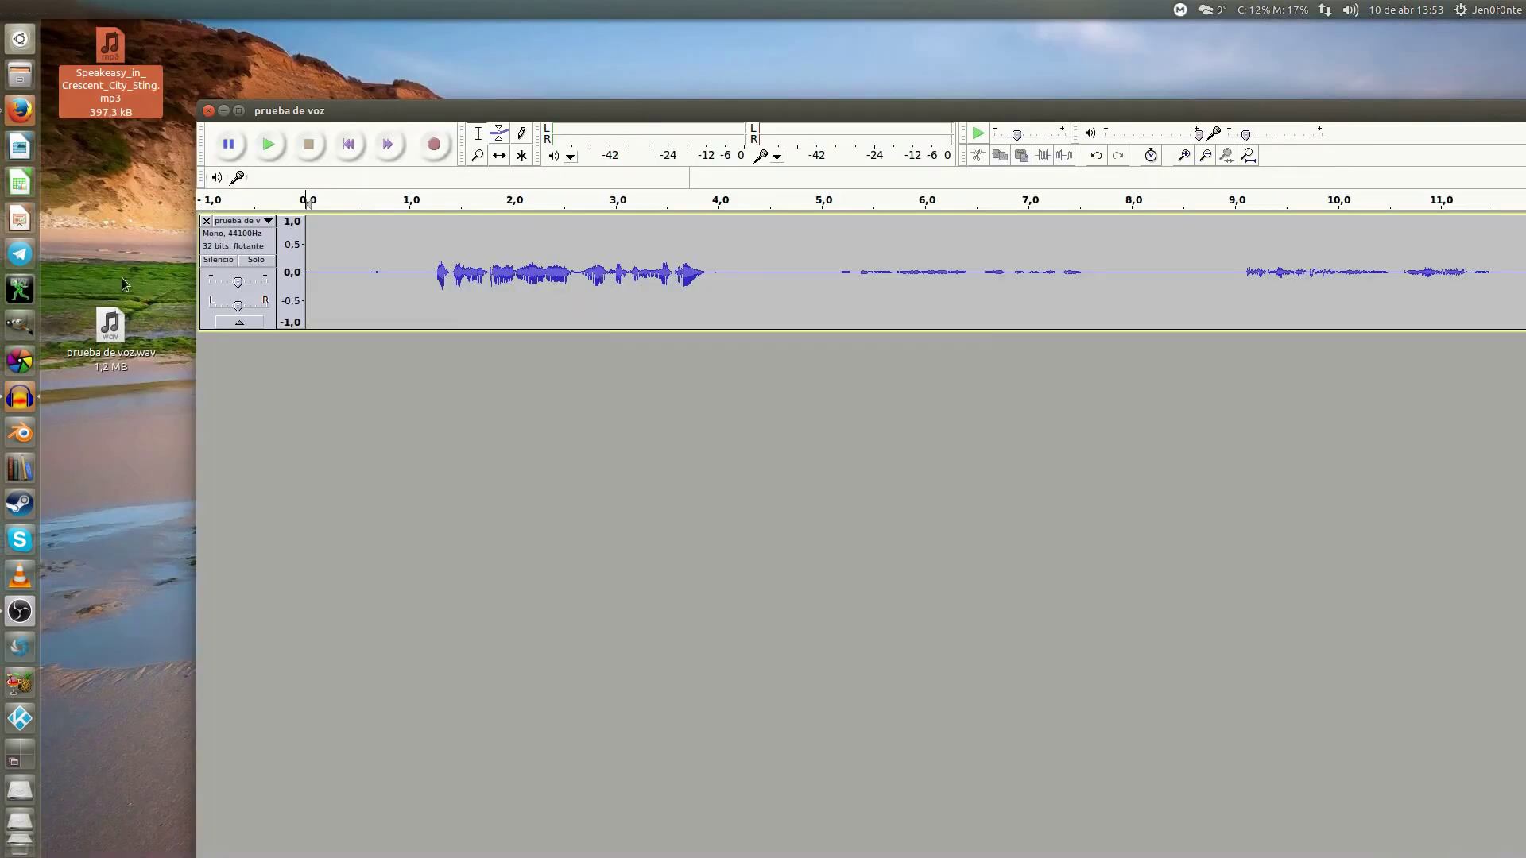
# - Add Speakeasy_in_Crescent_City_Sting.mp3 from the desktop as a second track and maximize the project window
pyautogui.click(111, 328)
pyautogui.moveTo(110, 45); pyautogui.dragTo(450, 437)
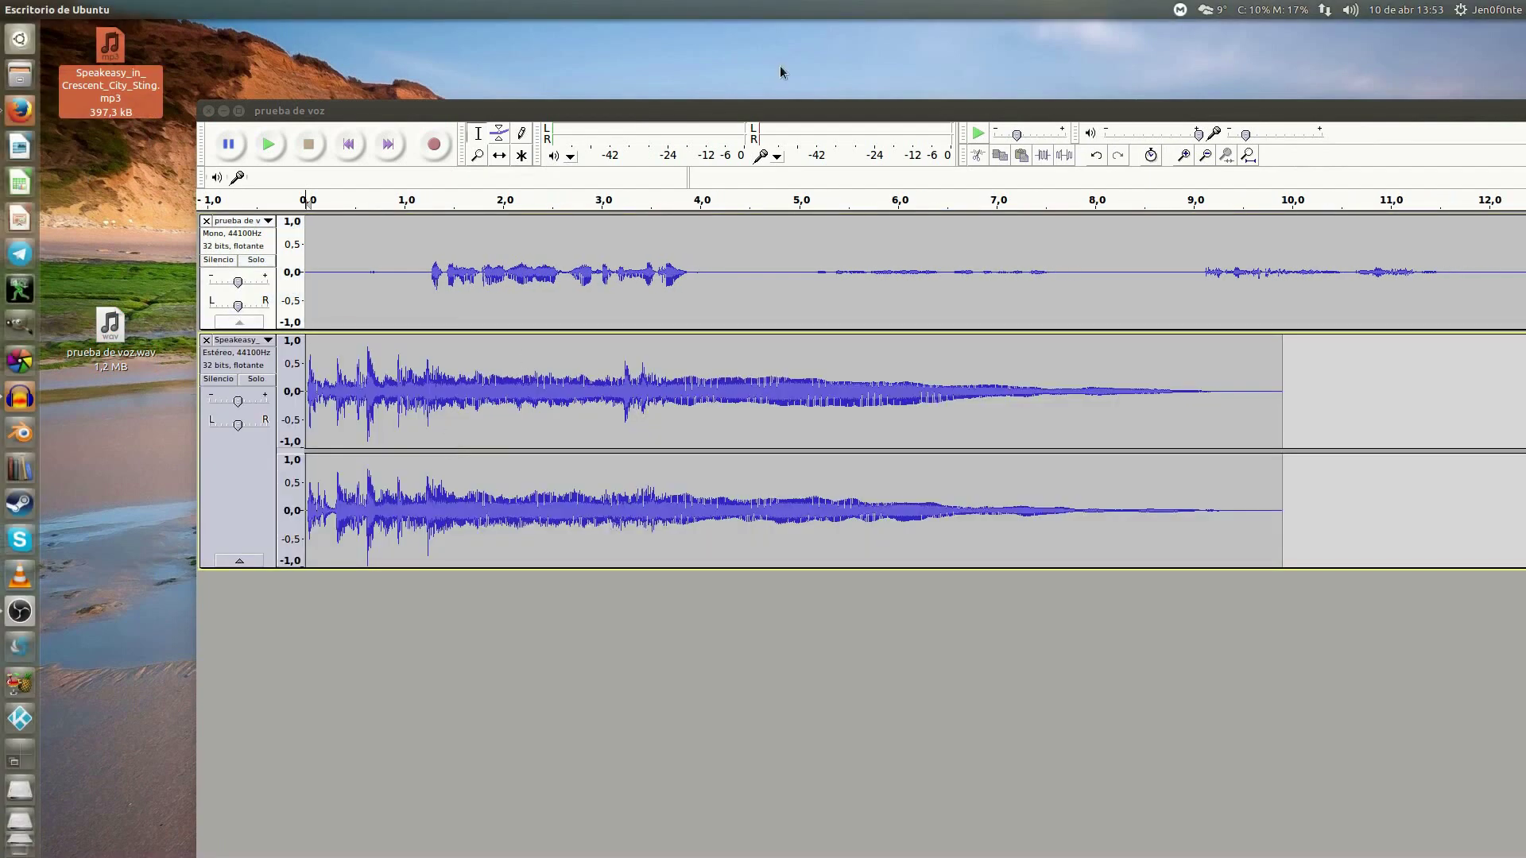
pyautogui.doubleClick(836, 112)
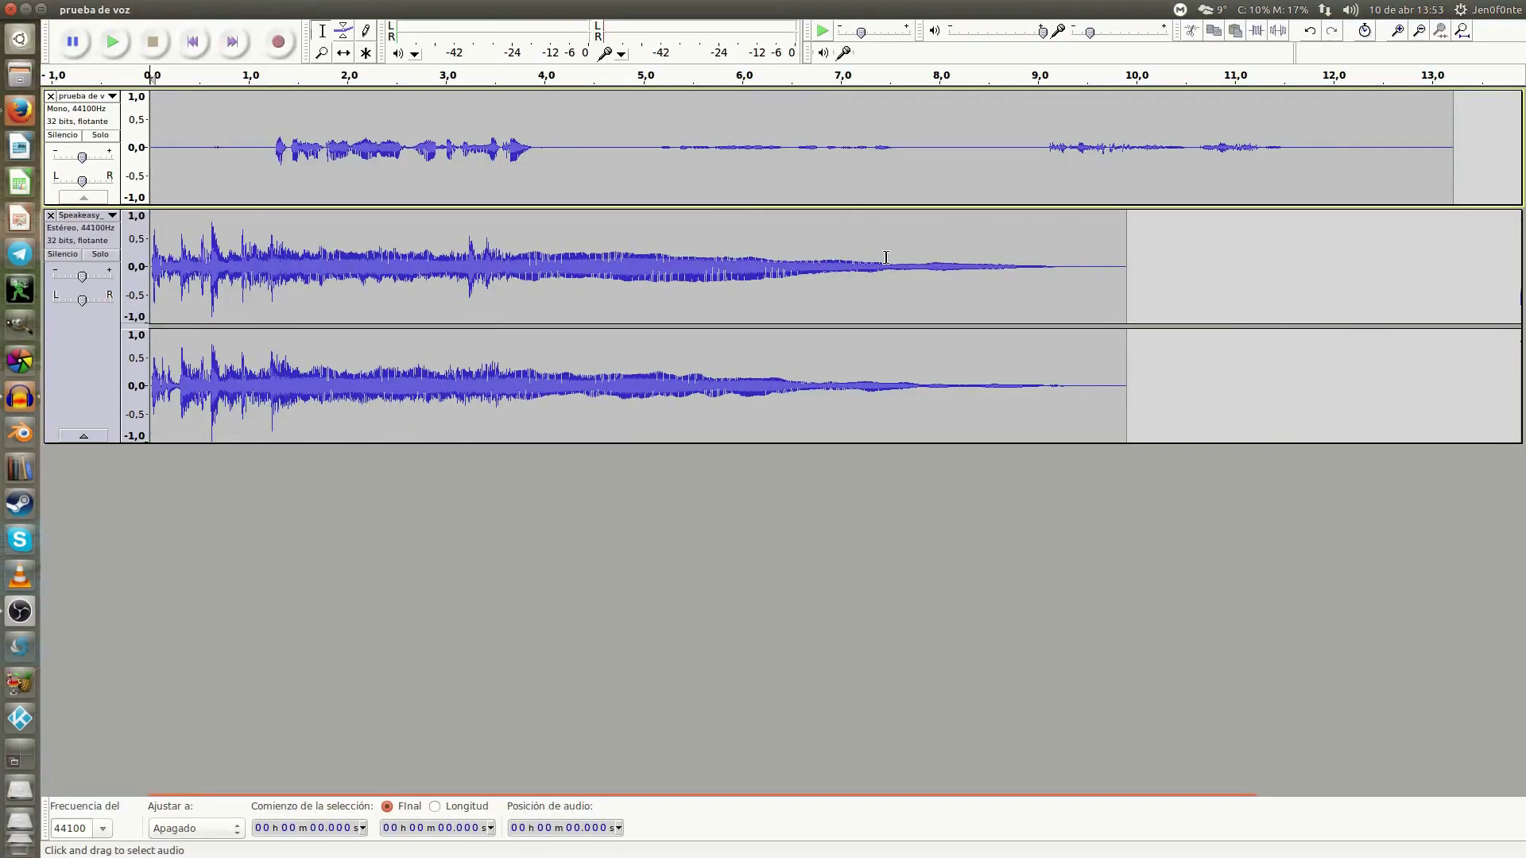
pyautogui.scroll(-1, 719, 293)
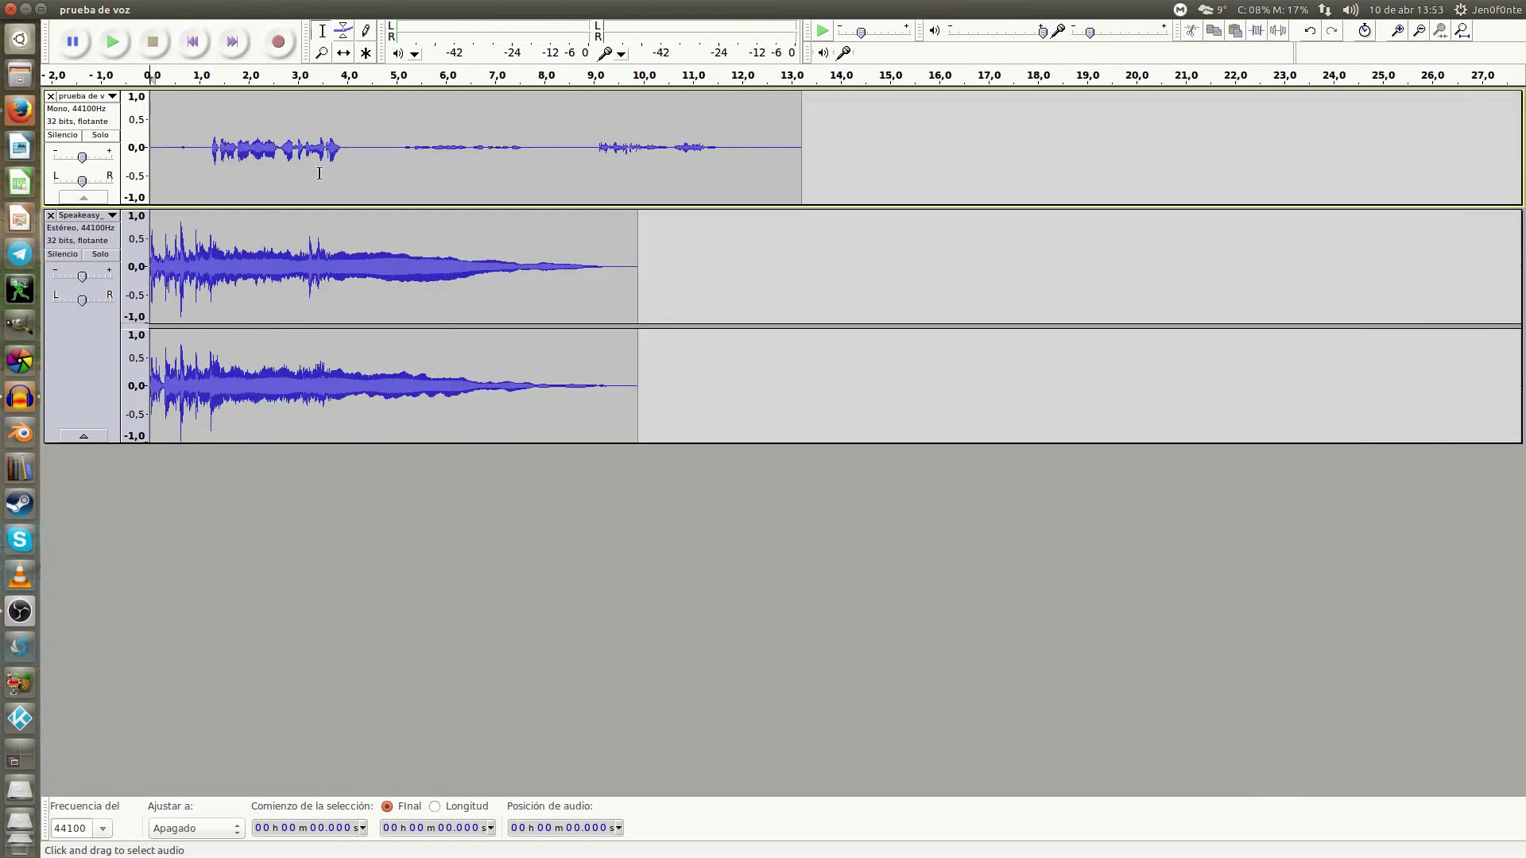
# - Shift the voice track to start where the music ends, at about 9.9 s, and play both tracks
pyautogui.click(344, 52)
pyautogui.moveTo(240, 125); pyautogui.dragTo(725, 181)
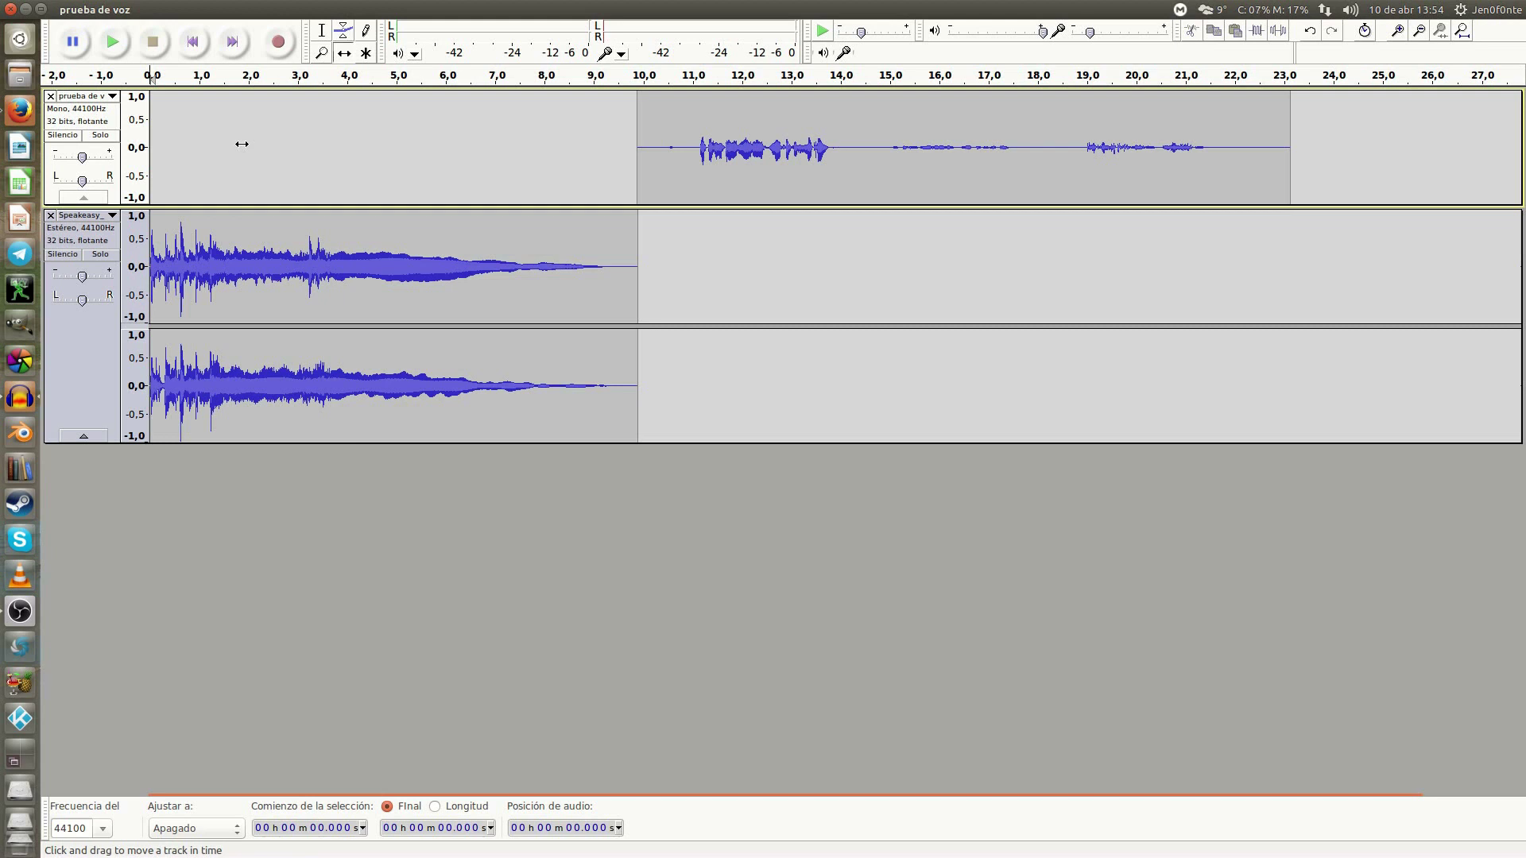
pyautogui.press('space')
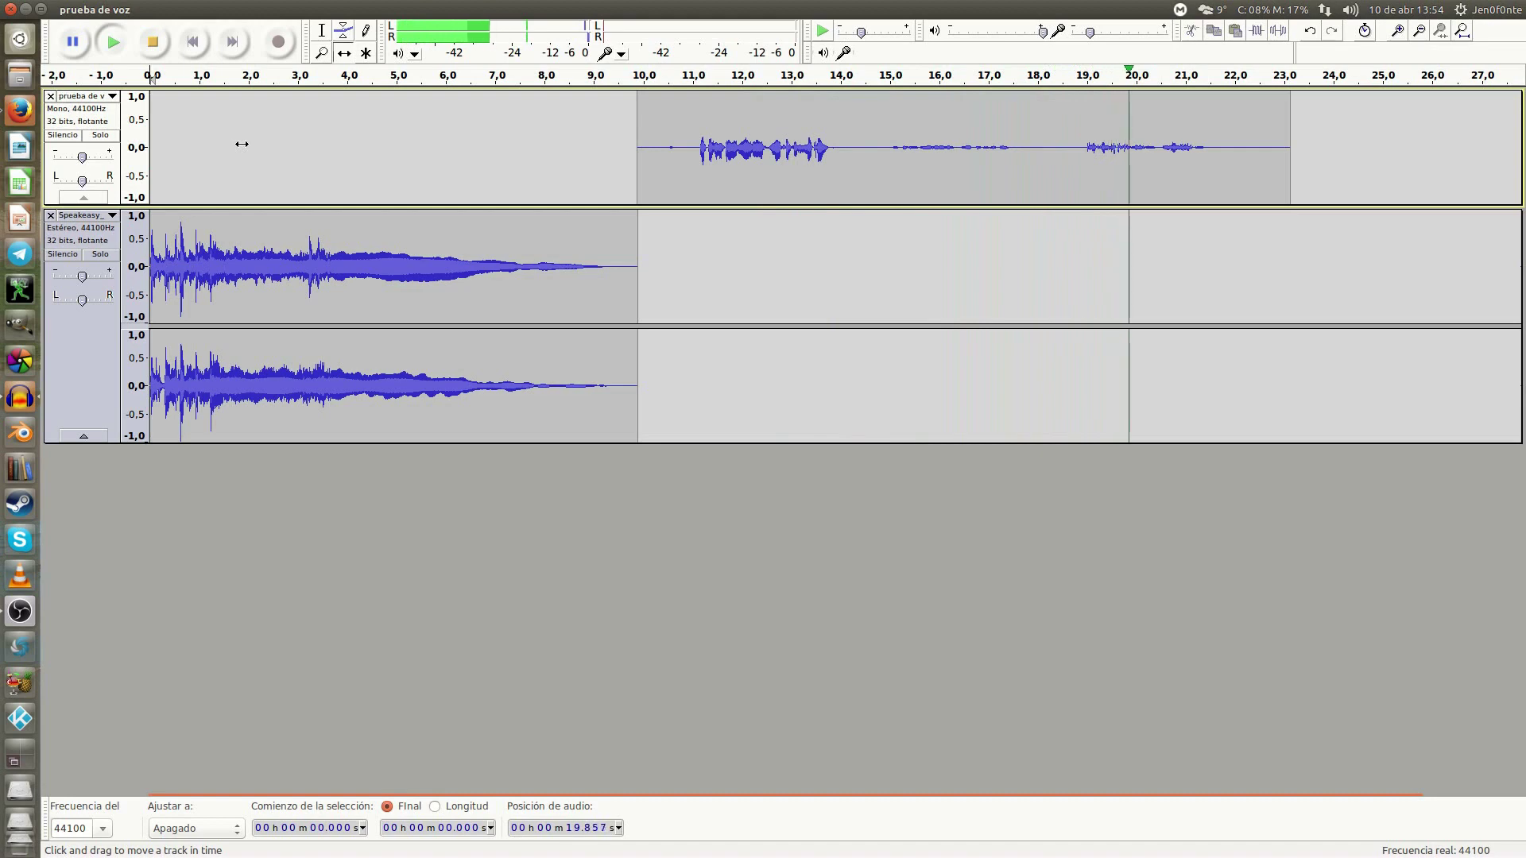
pyautogui.press('space')
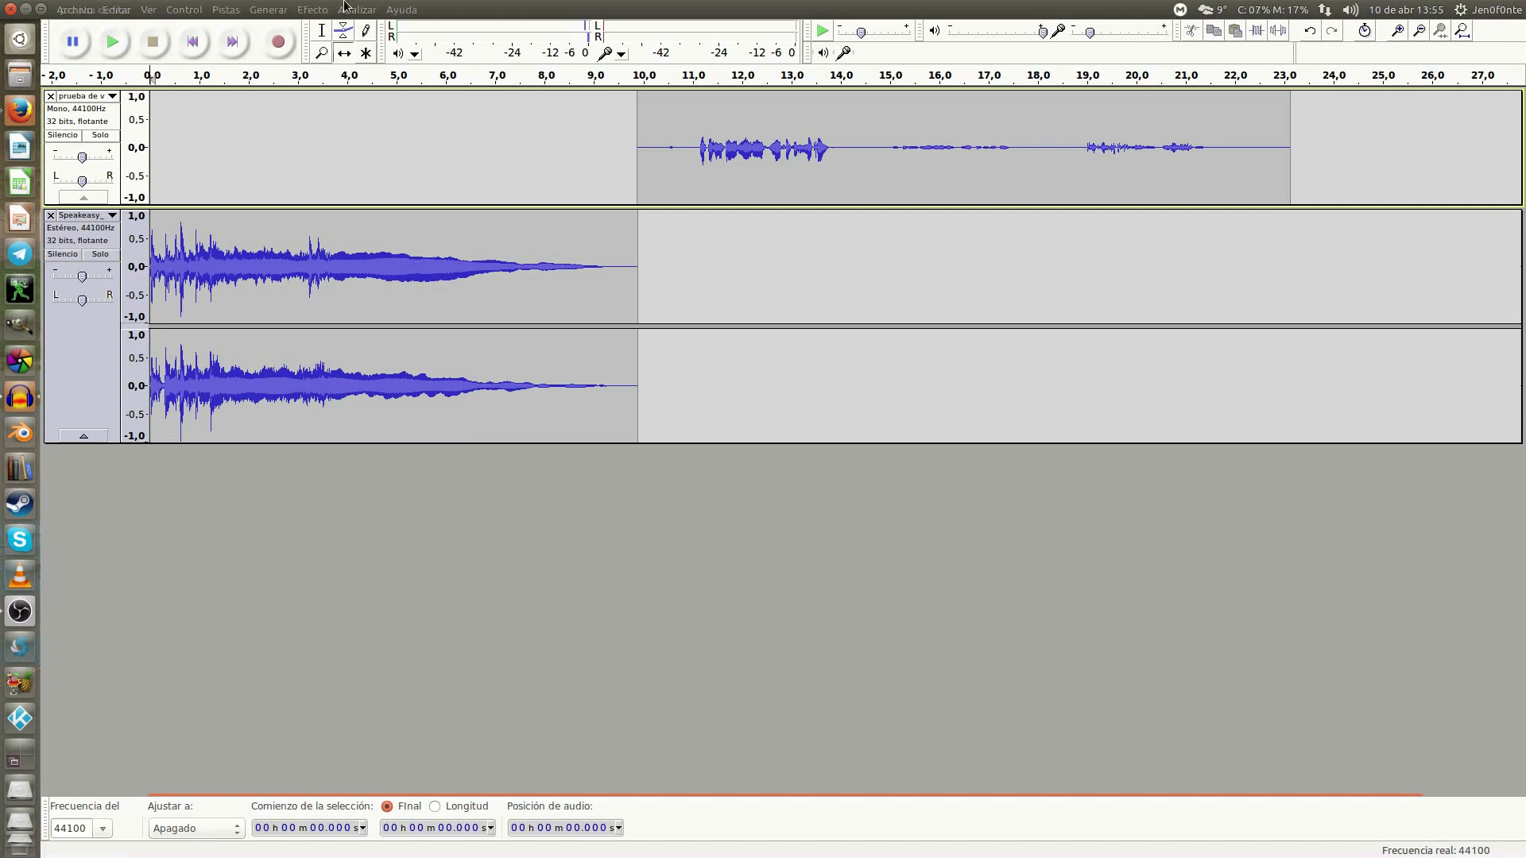
# - Normalize both whole tracks to a maximum amplitude of -7 dB, leaving independent stereo channel normalization off
pyautogui.click(312, 8)
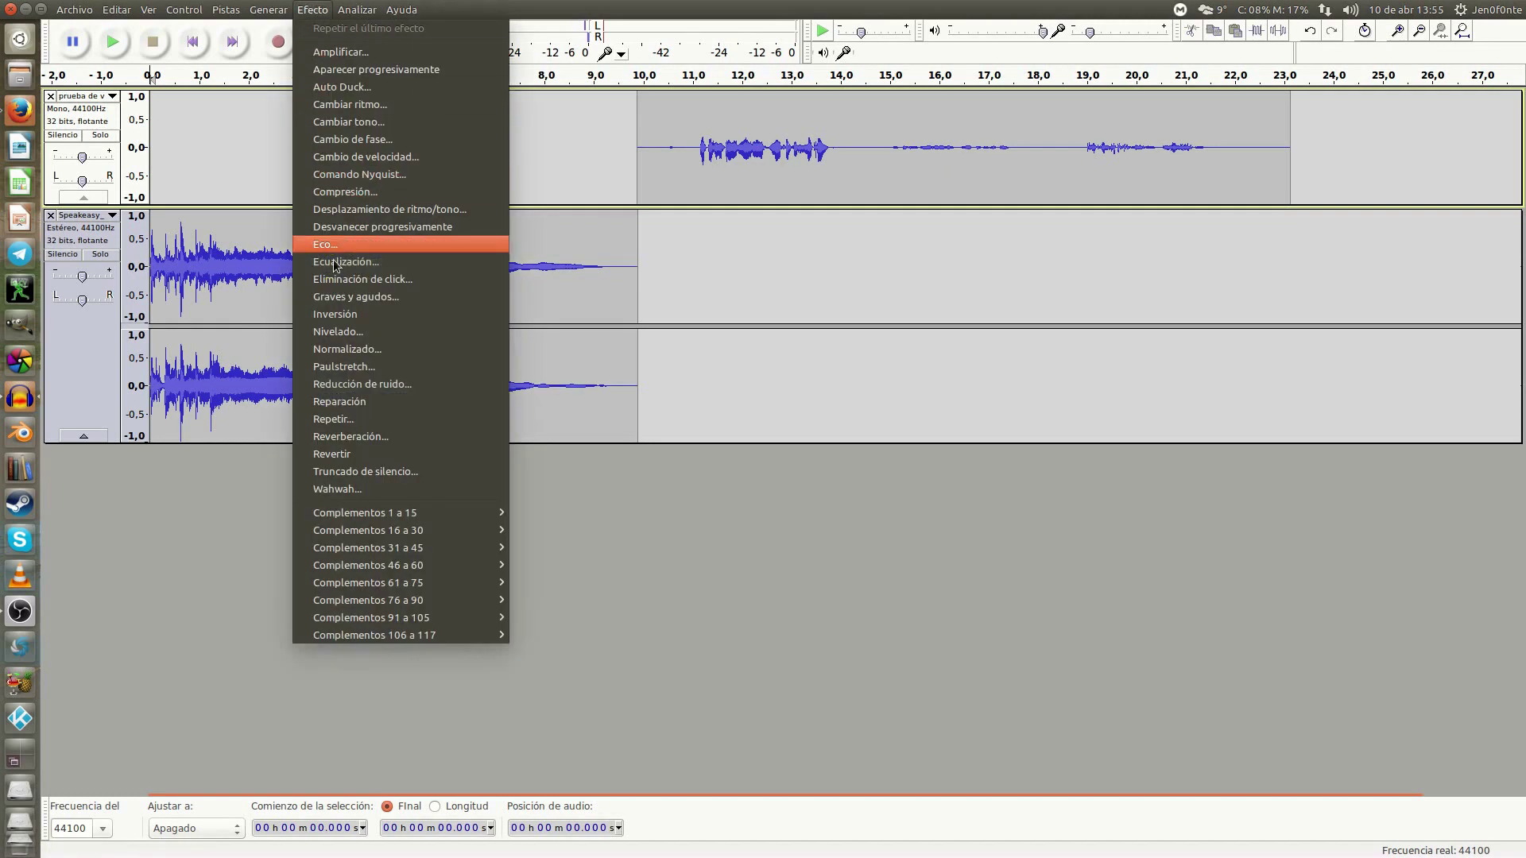
pyautogui.click(364, 349)
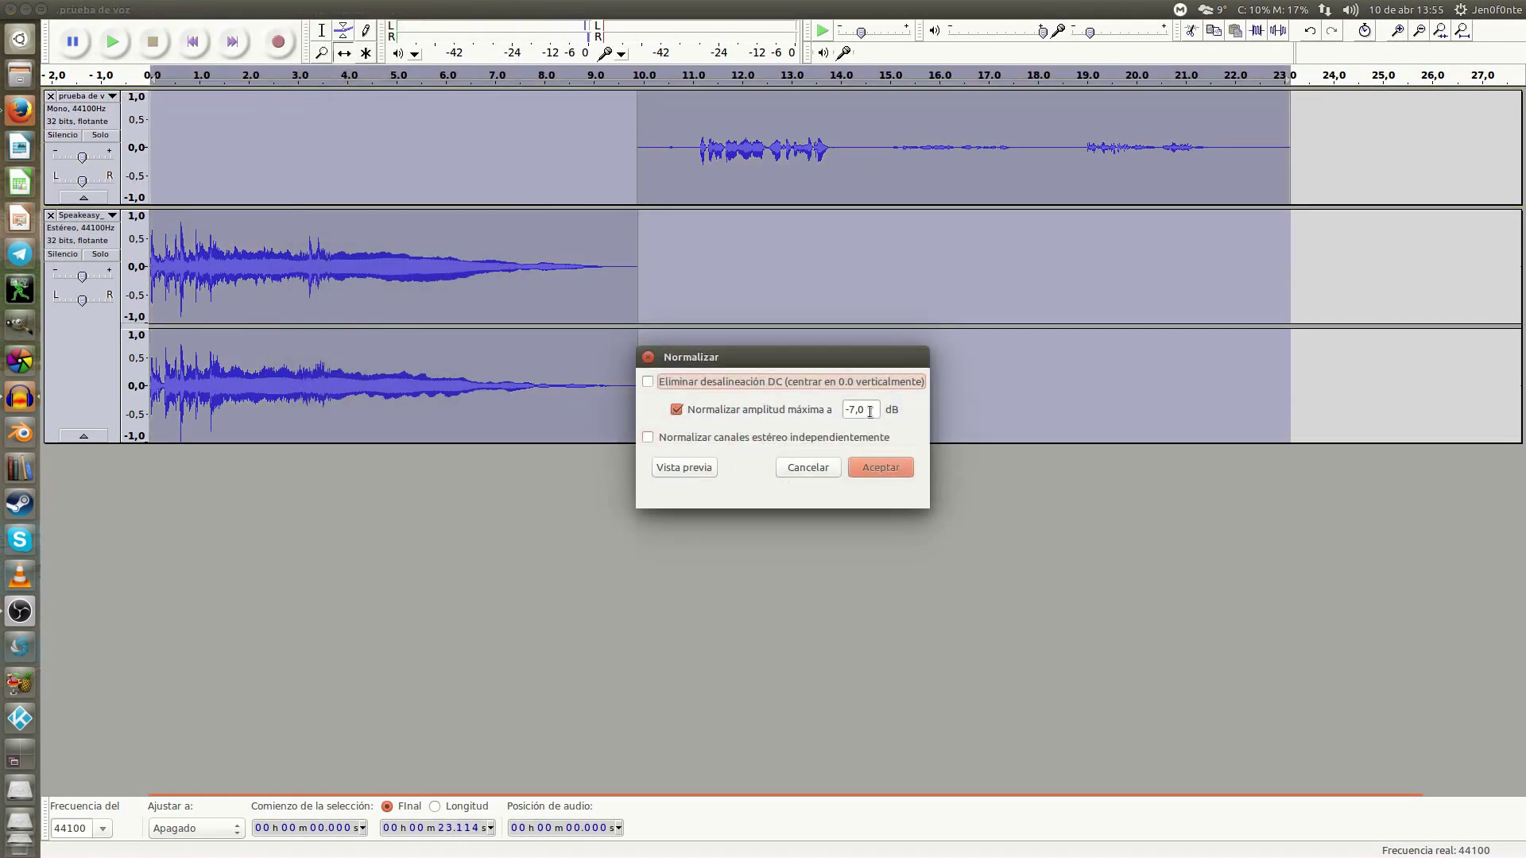
pyautogui.click(880, 467)
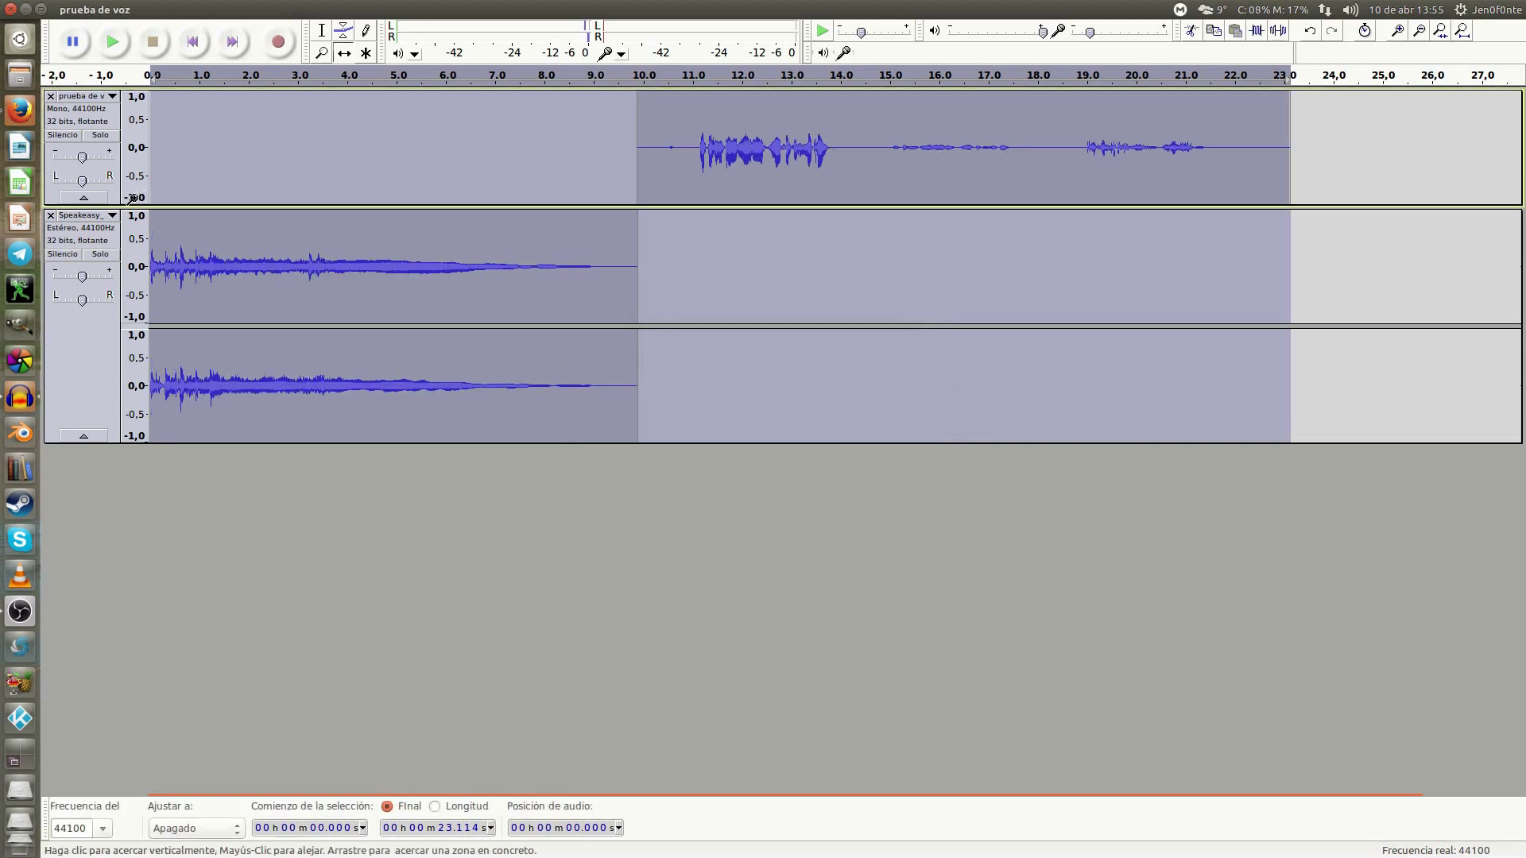
# - Display the music and voice tracks as Waveform (dB) and play the normalized result through both
pyautogui.click(111, 216)
pyautogui.click(126, 348)
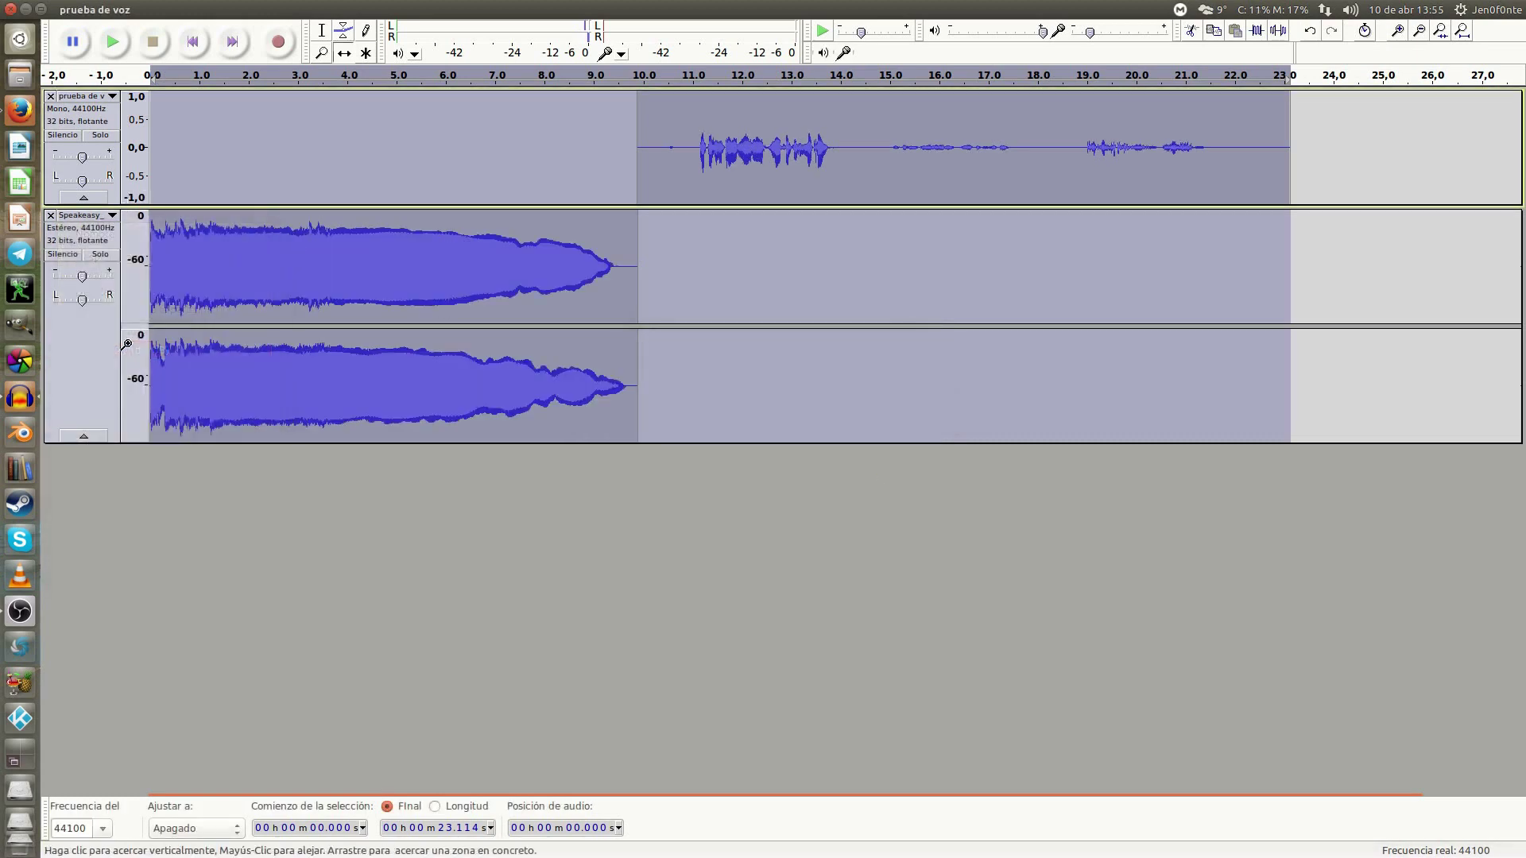
pyautogui.click(105, 96)
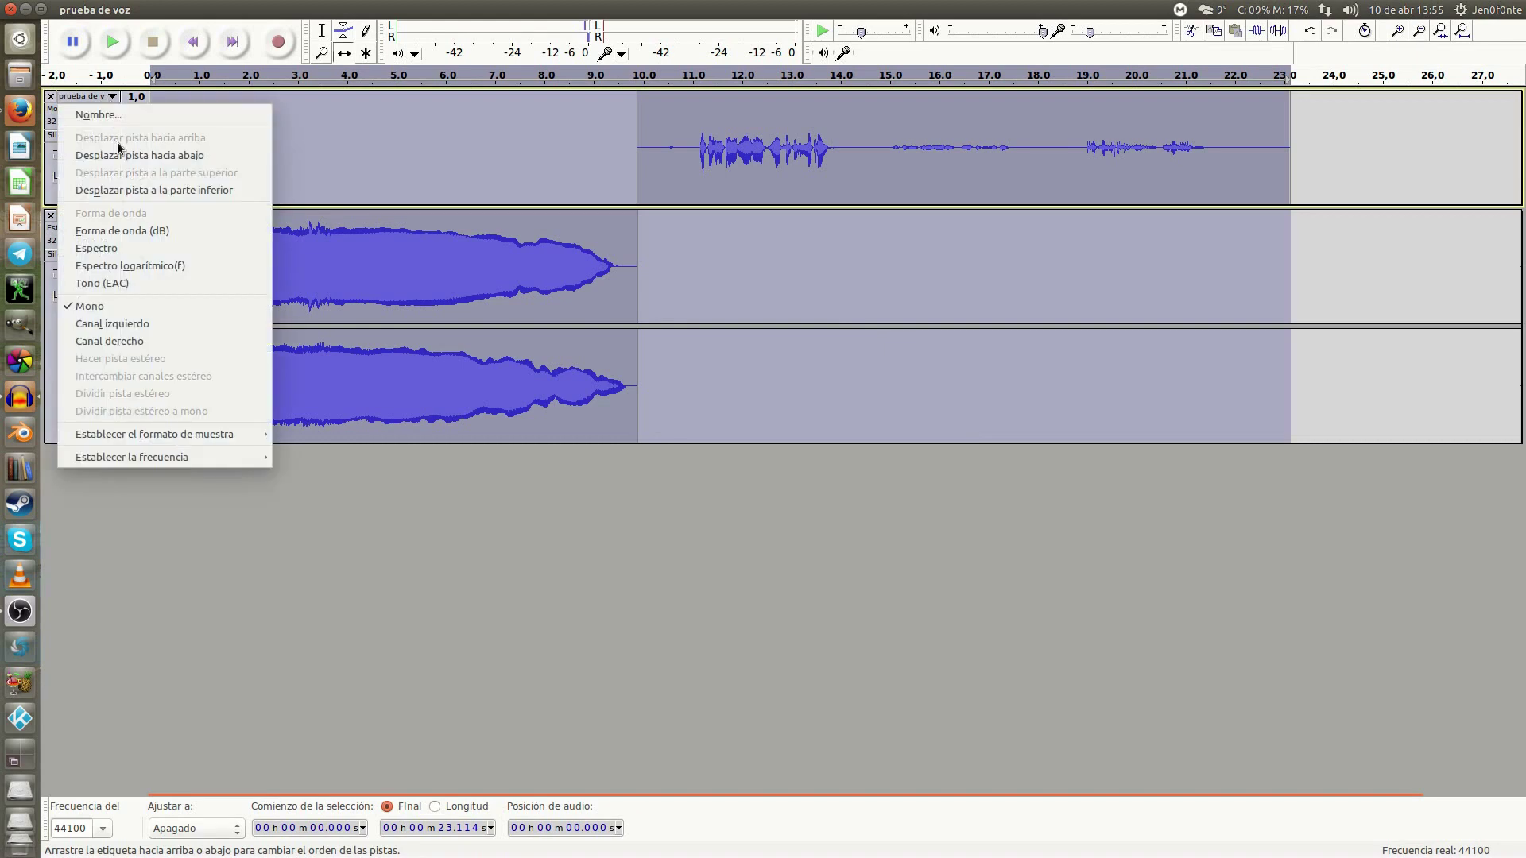
pyautogui.click(127, 230)
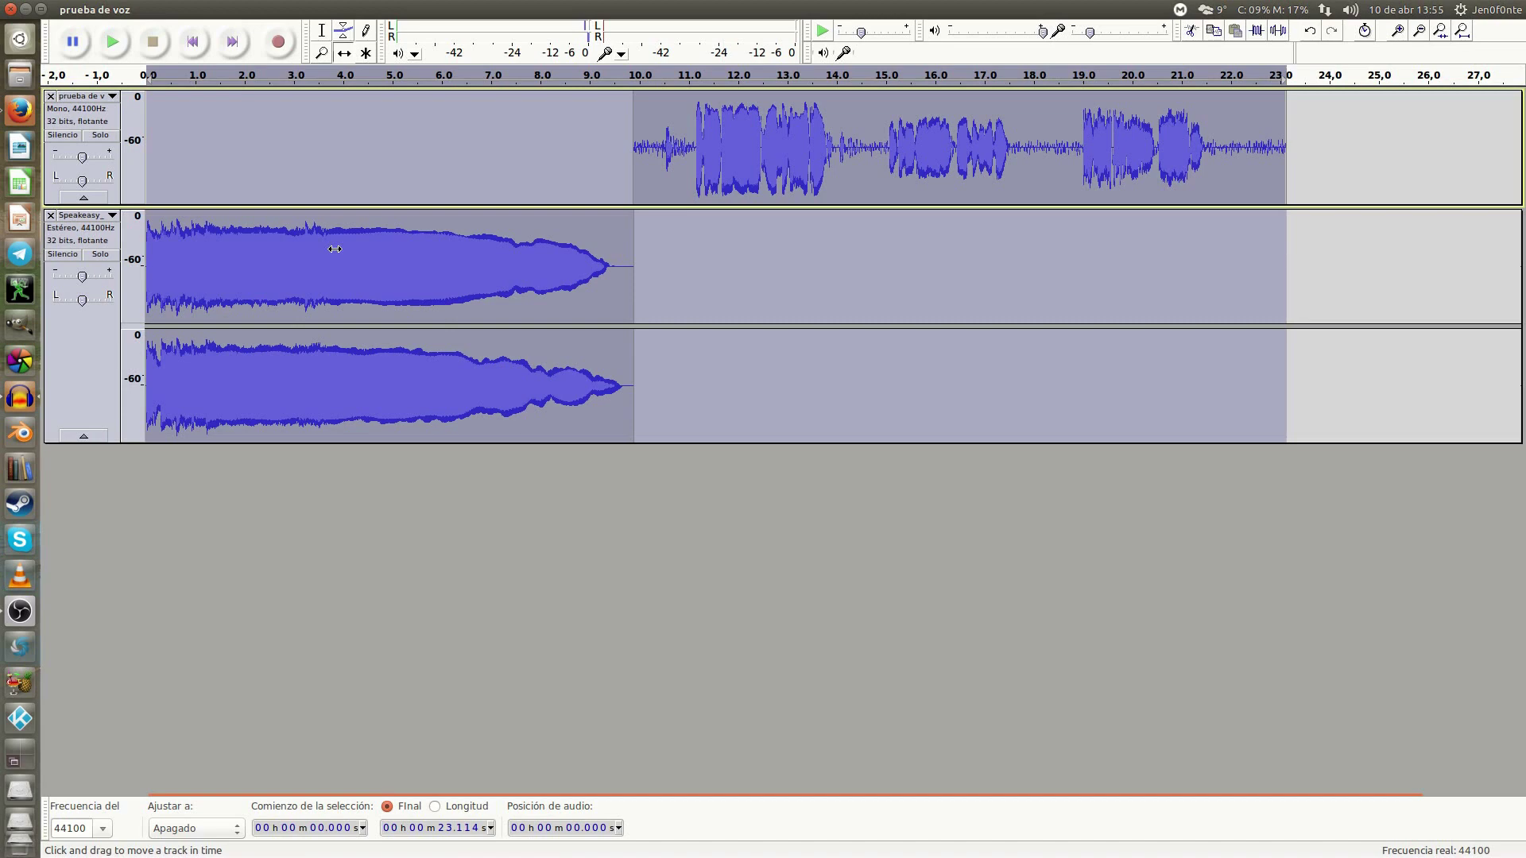
pyautogui.press('space')
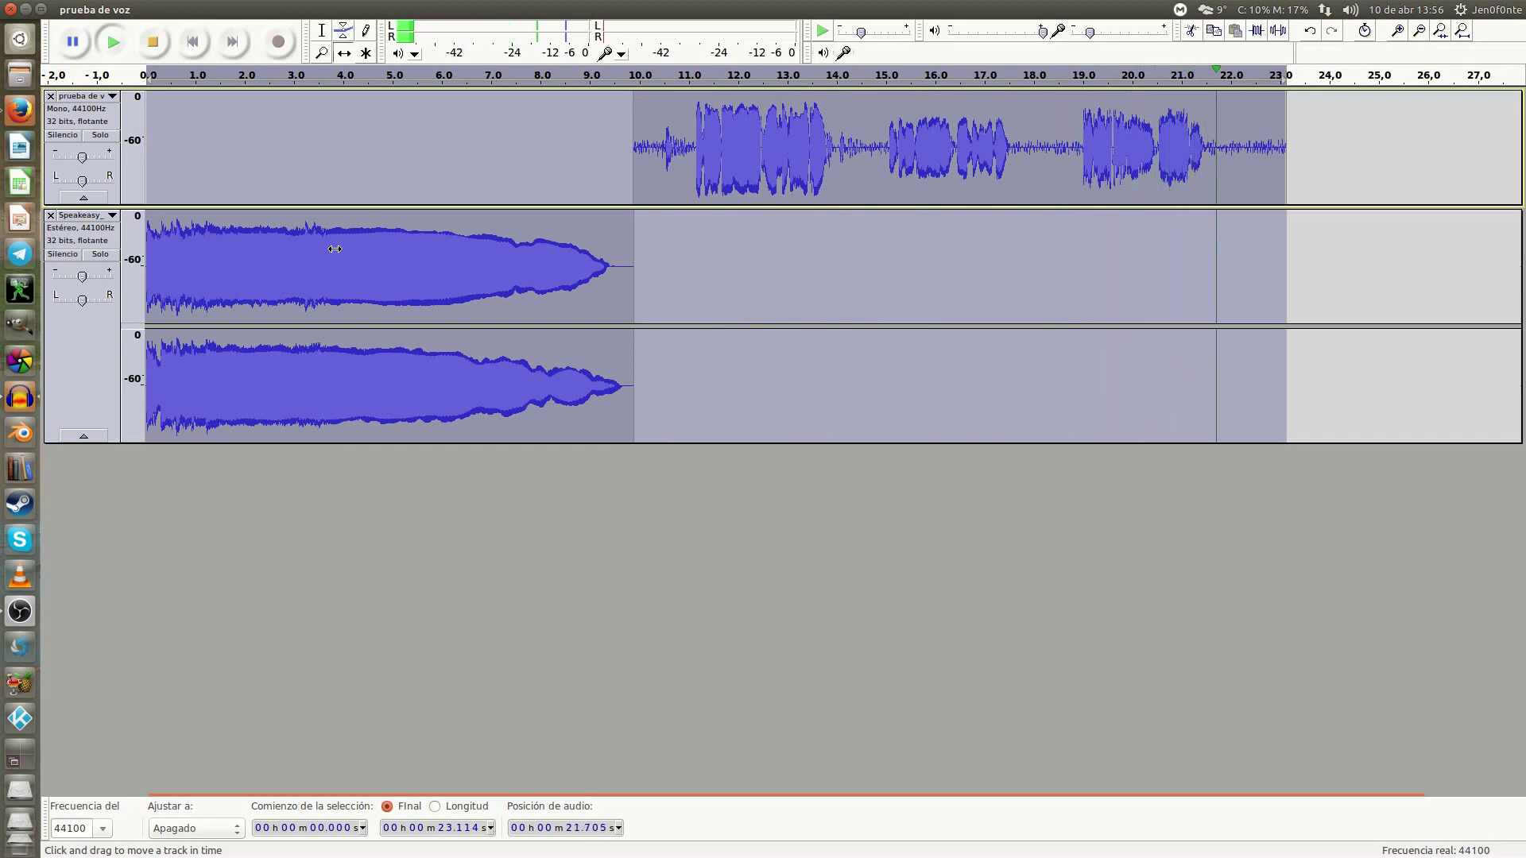
pyautogui.press('space')
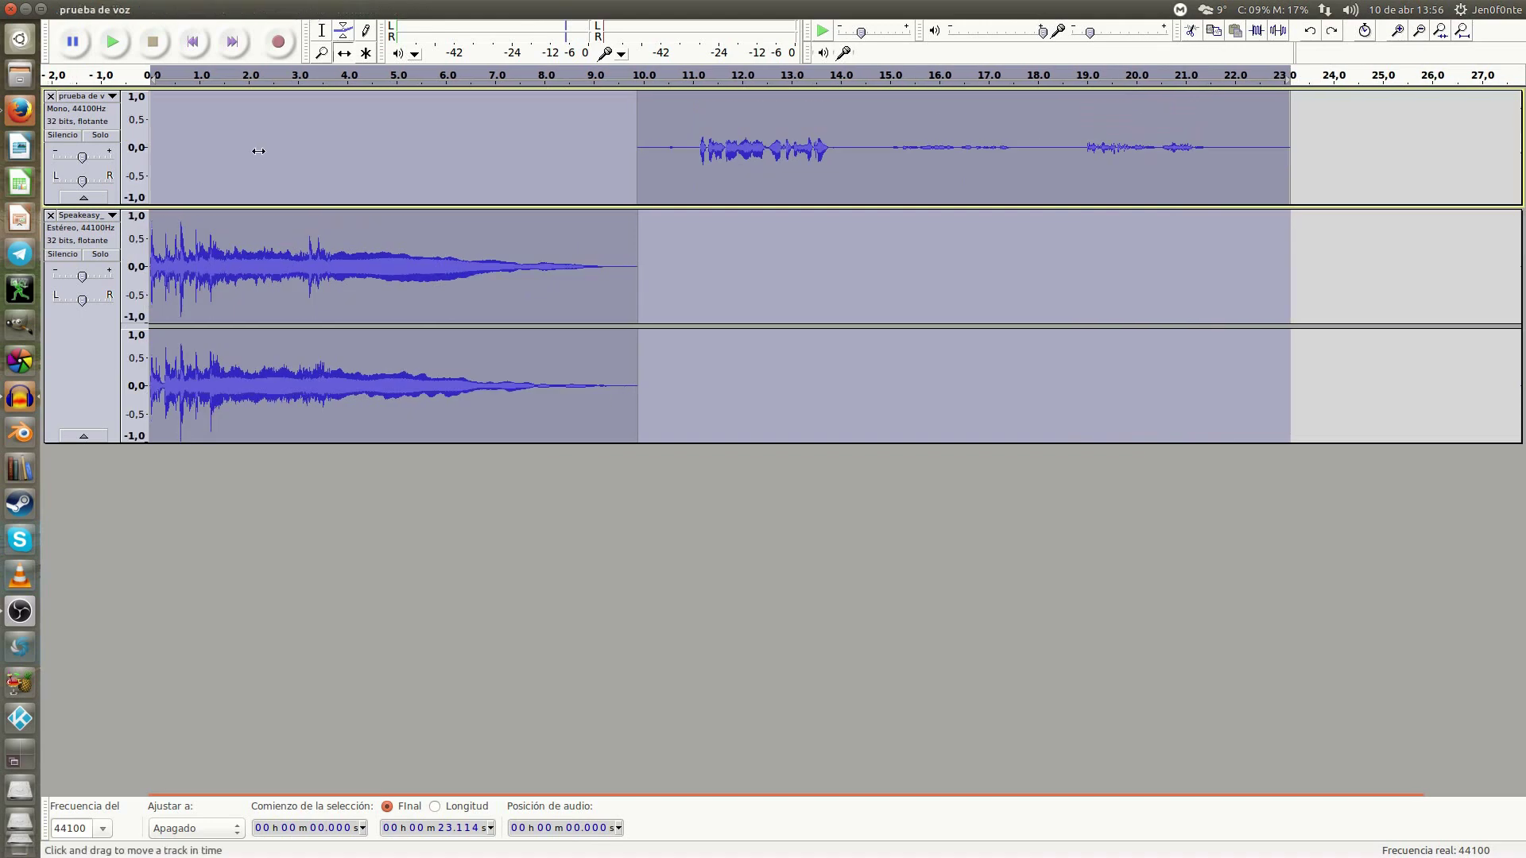
# - Shift the voice track to start at about 9.3 s and display both tracks as Waveform (dB)
pyautogui.moveTo(259, 151); pyautogui.dragTo(709, 182)
pyautogui.click(110, 217)
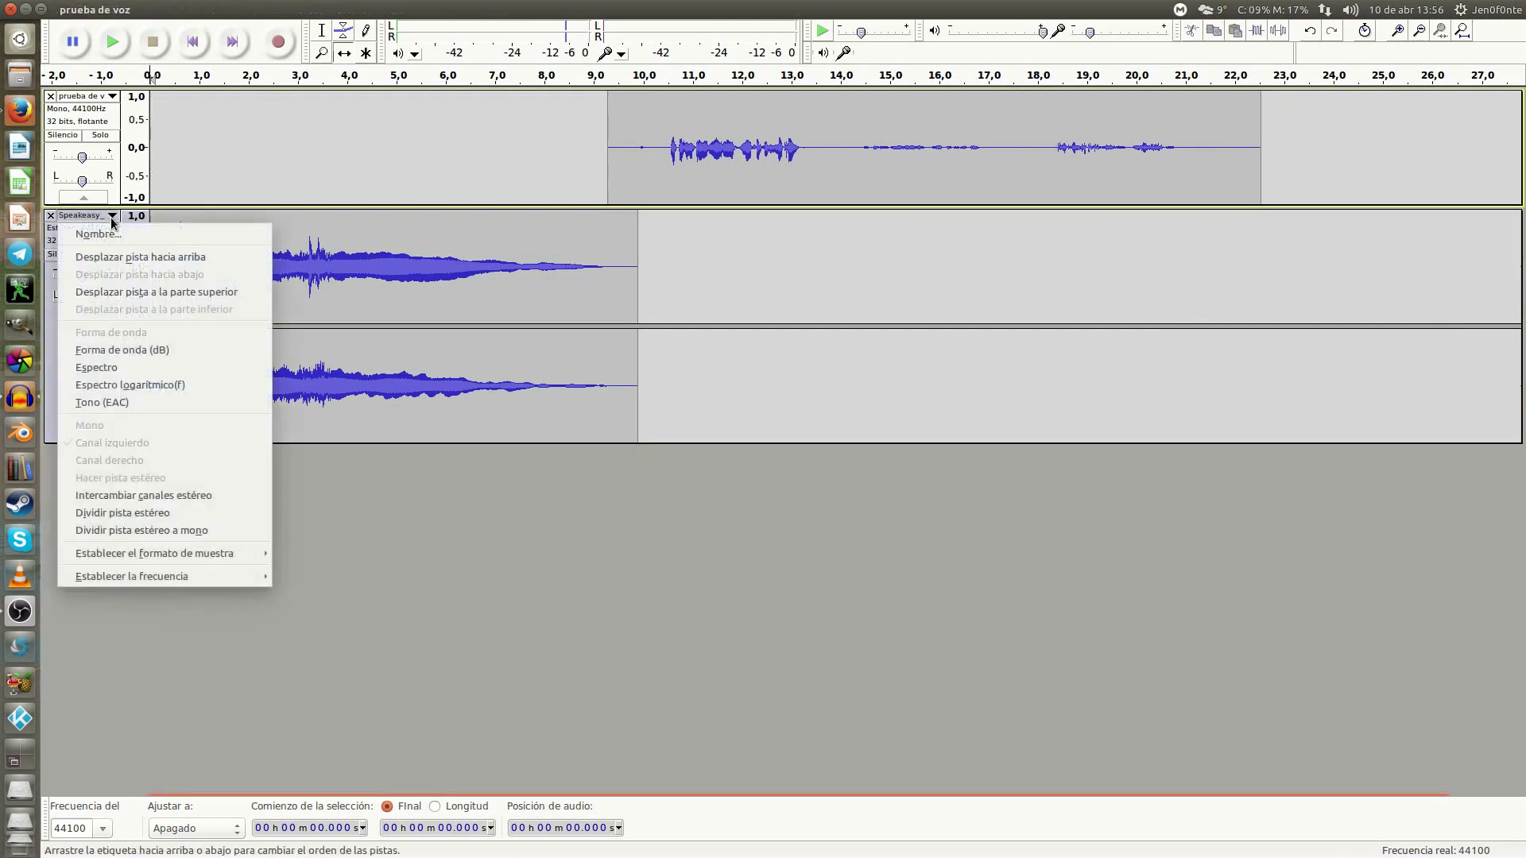
pyautogui.click(123, 350)
pyautogui.click(110, 96)
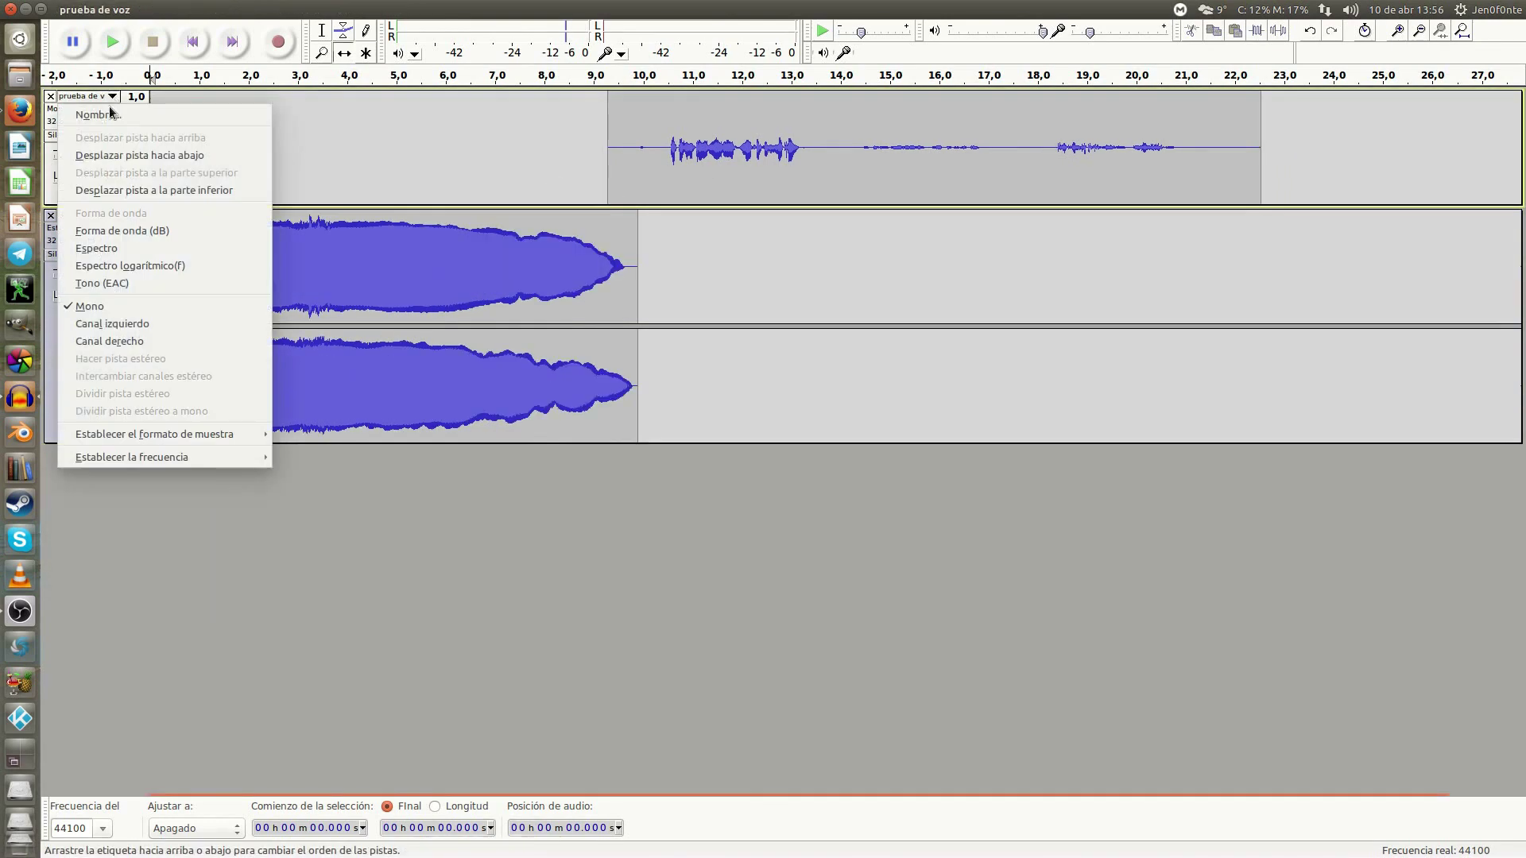
pyautogui.click(137, 229)
# - Normalize both whole tracks to a maximum amplitude of -7 dB with independent stereo channel normalization enabled
pyautogui.click(313, 9)
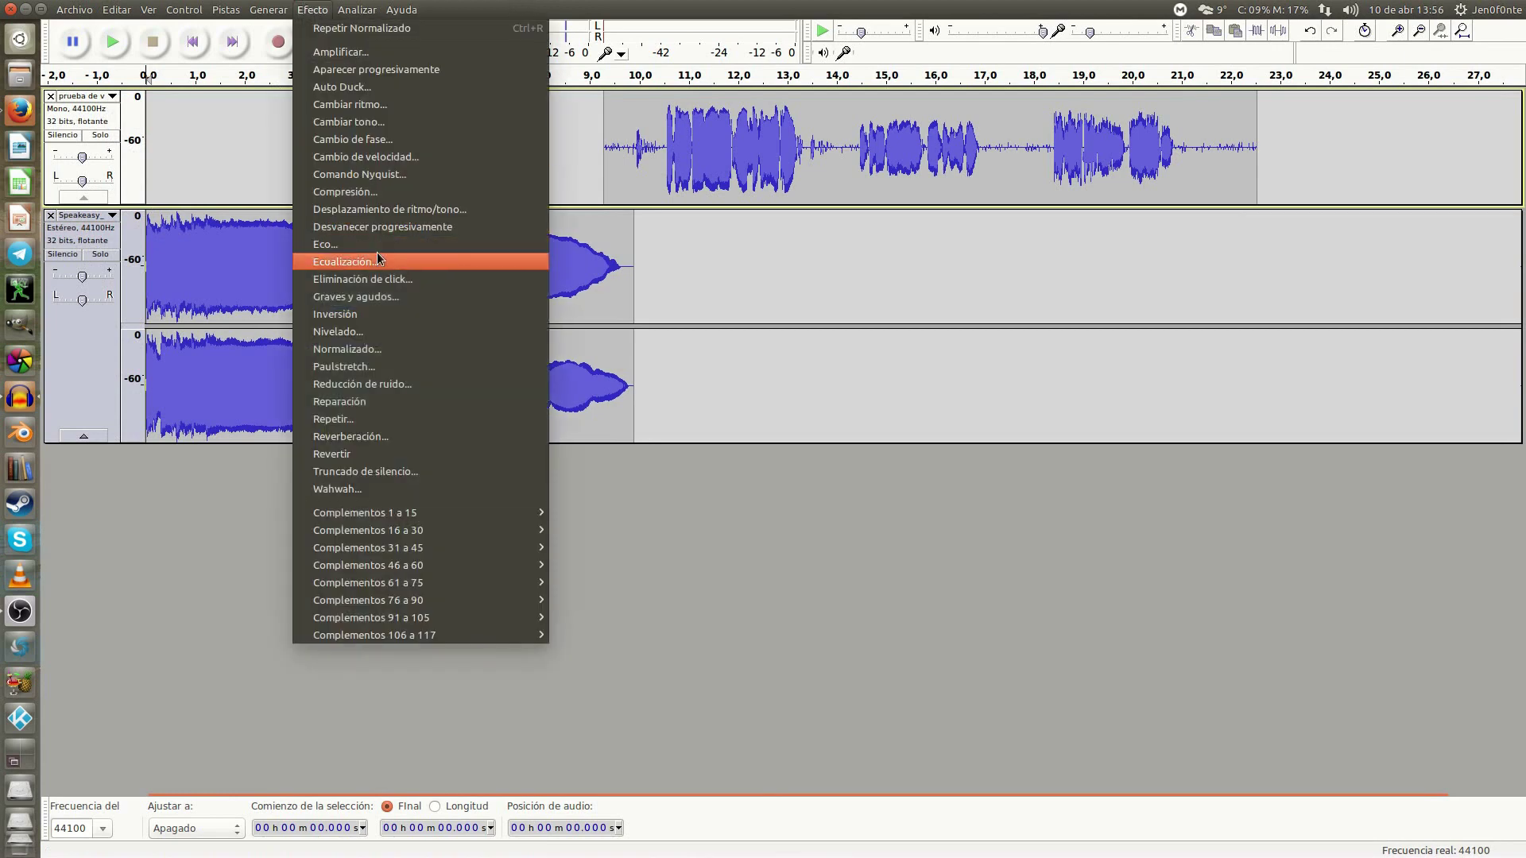
pyautogui.click(404, 355)
pyautogui.click(686, 437)
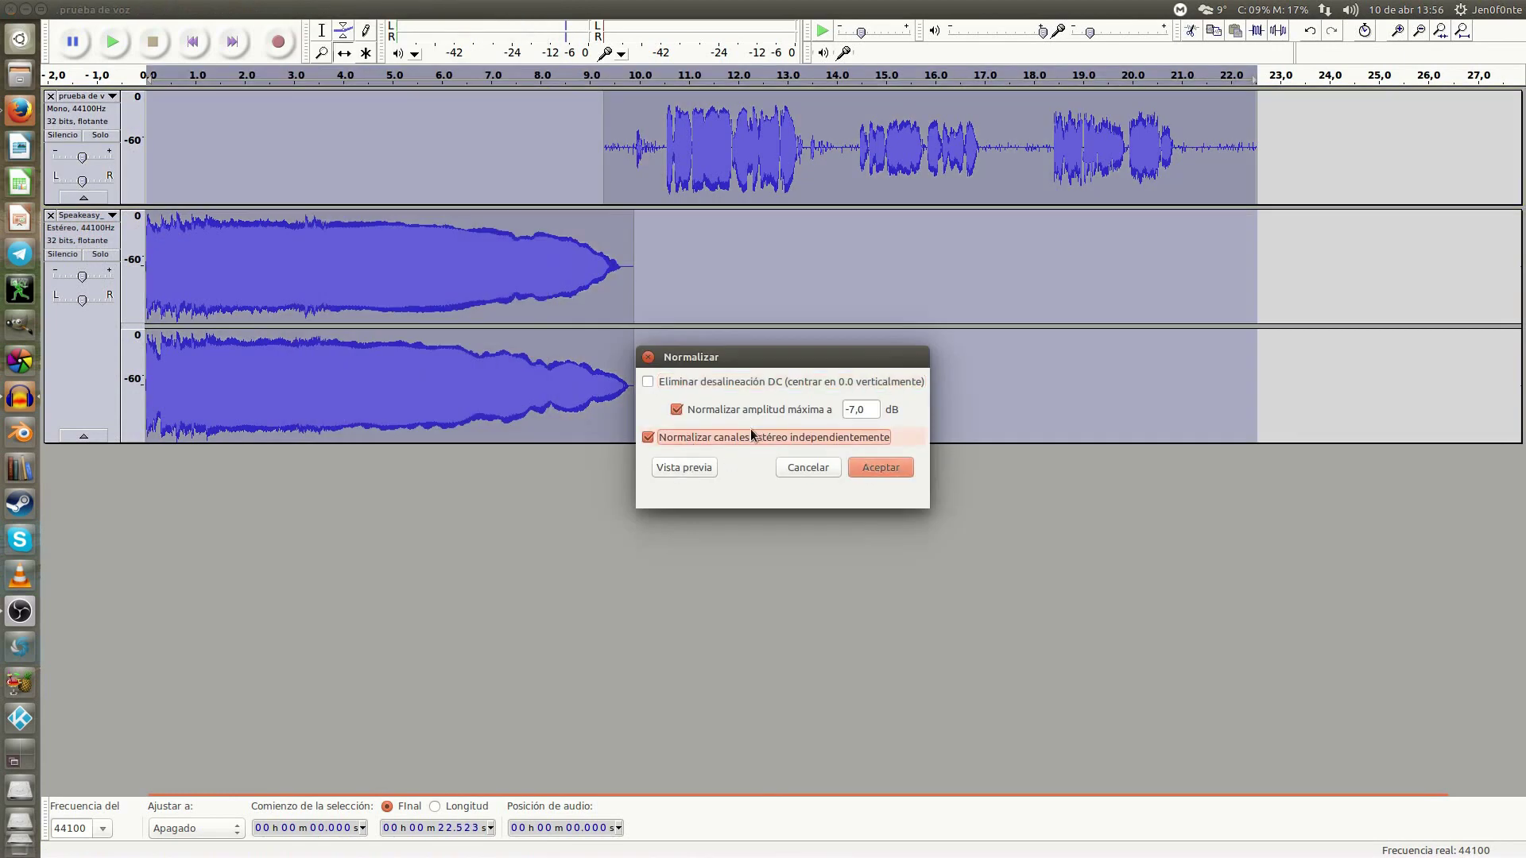
pyautogui.click(869, 467)
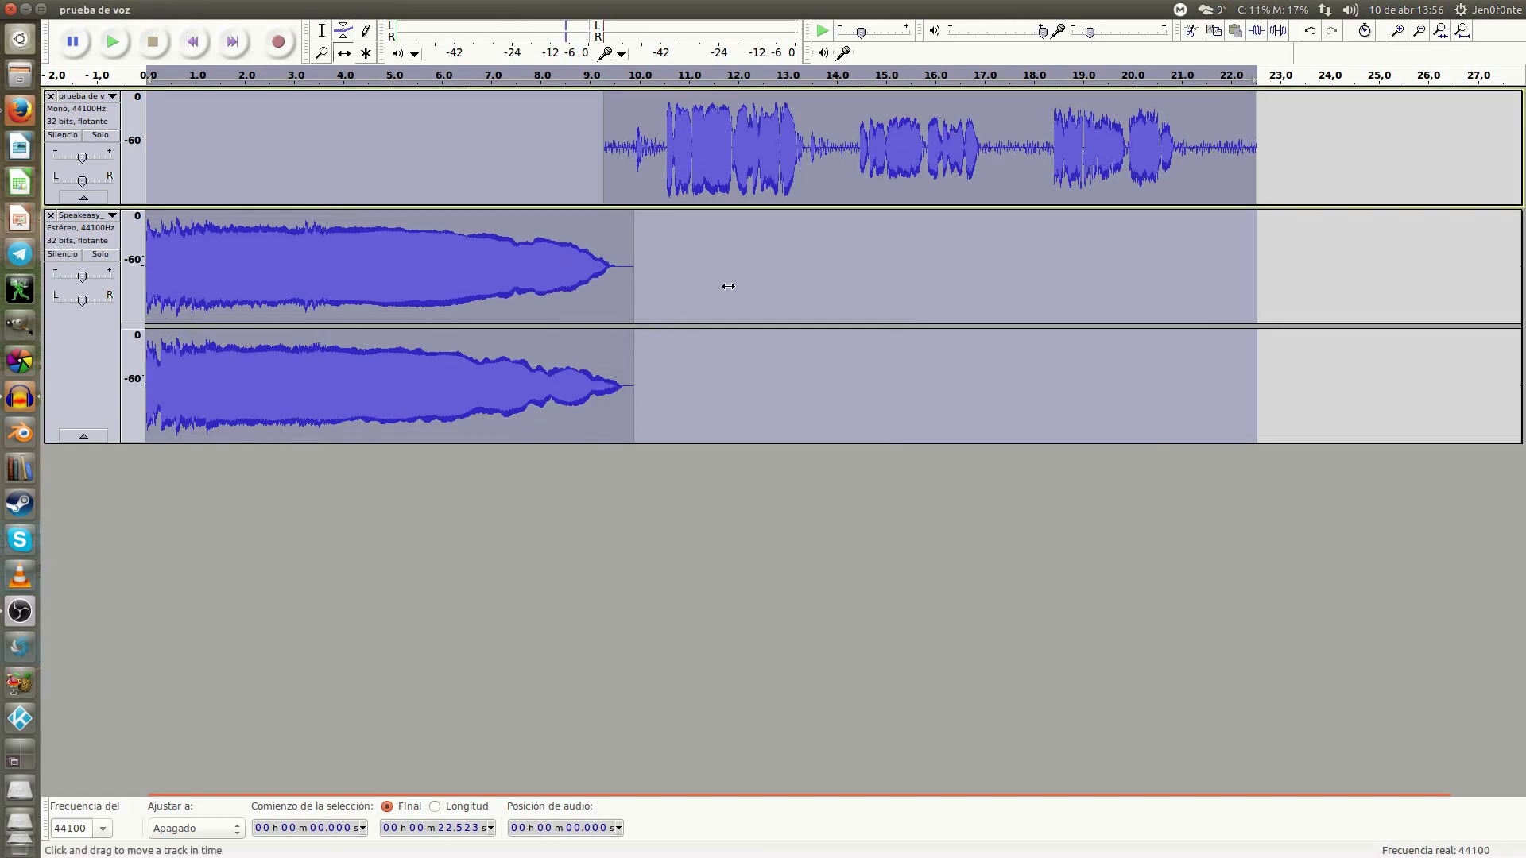
# - Compare the waveforms before and after the independent-channel normalization by repeatedly undoing and redoing it, ending with it applied
pyautogui.hotkey('ctrl', 'z')
pyautogui.press('shift')
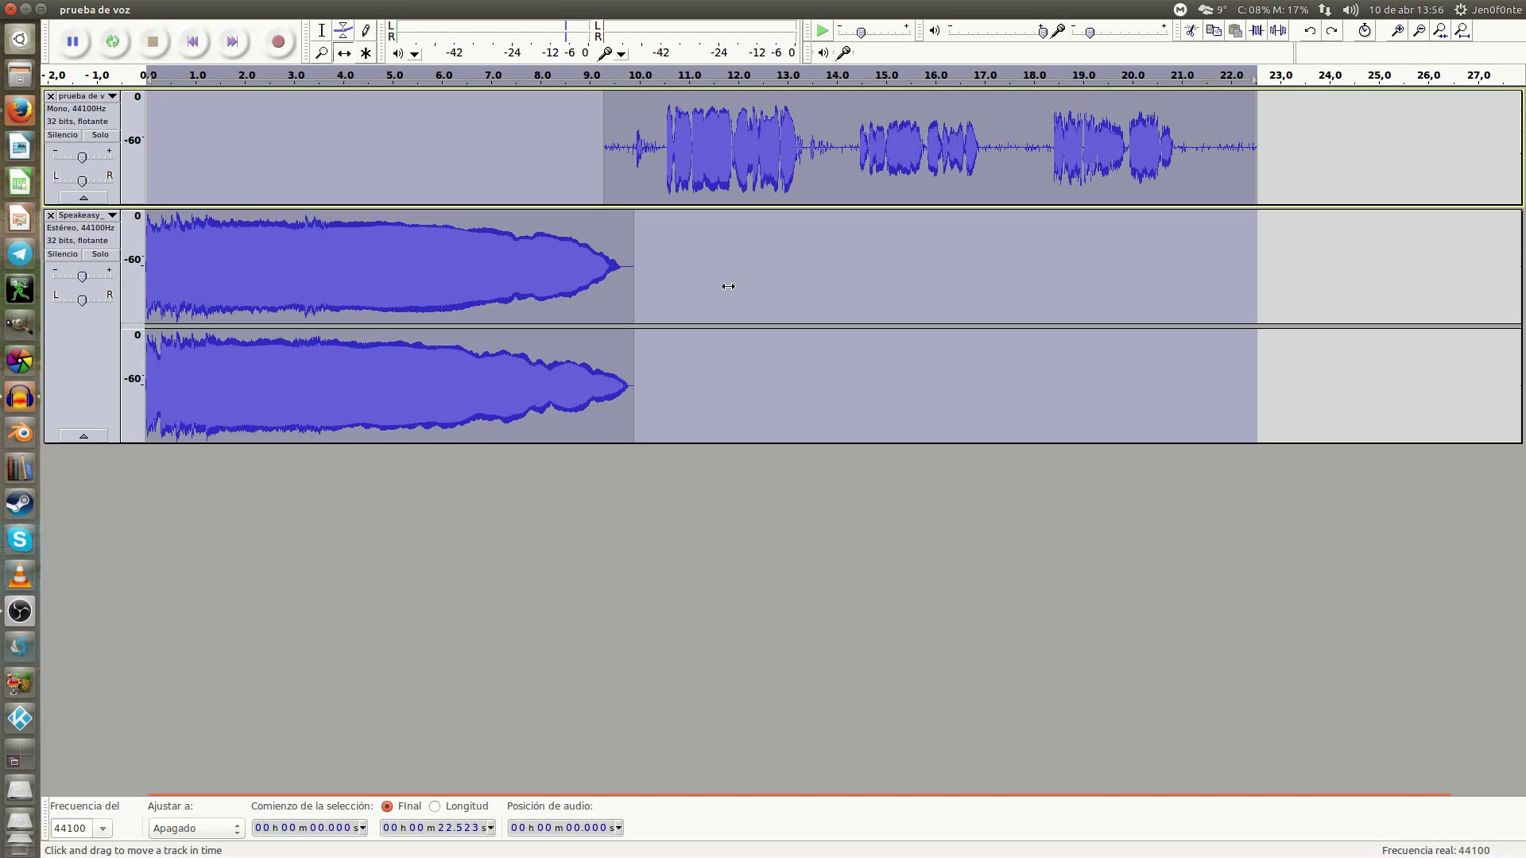
pyautogui.hotkey('ctrl', 'shift', 'z')
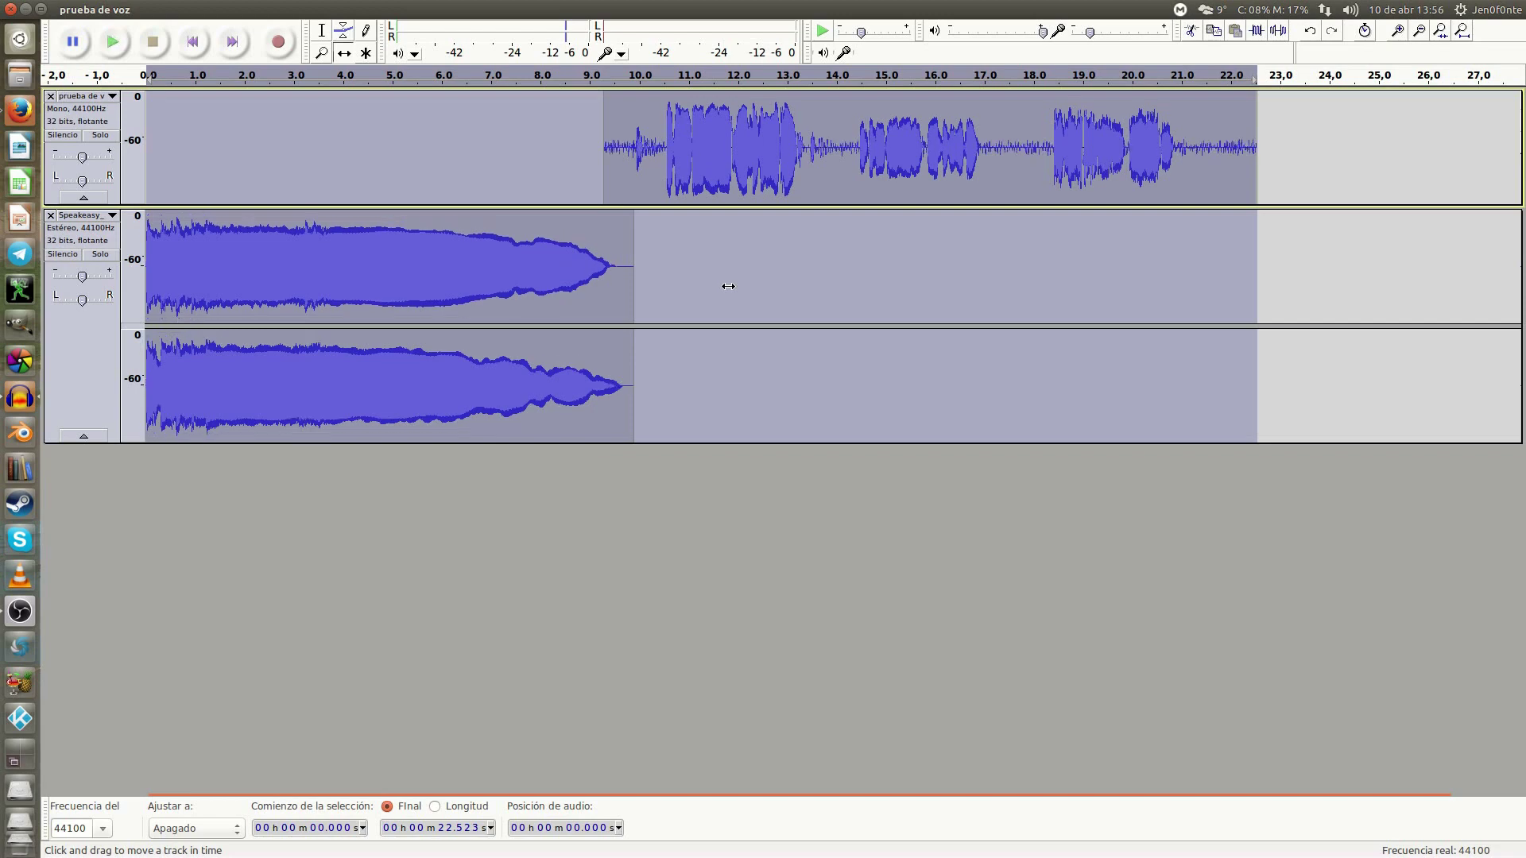
pyautogui.hotkey('ctrl', 'z')
pyautogui.hotkey('ctrl', 'shift', 'z')
pyautogui.hotkey('ctrl', 'z')
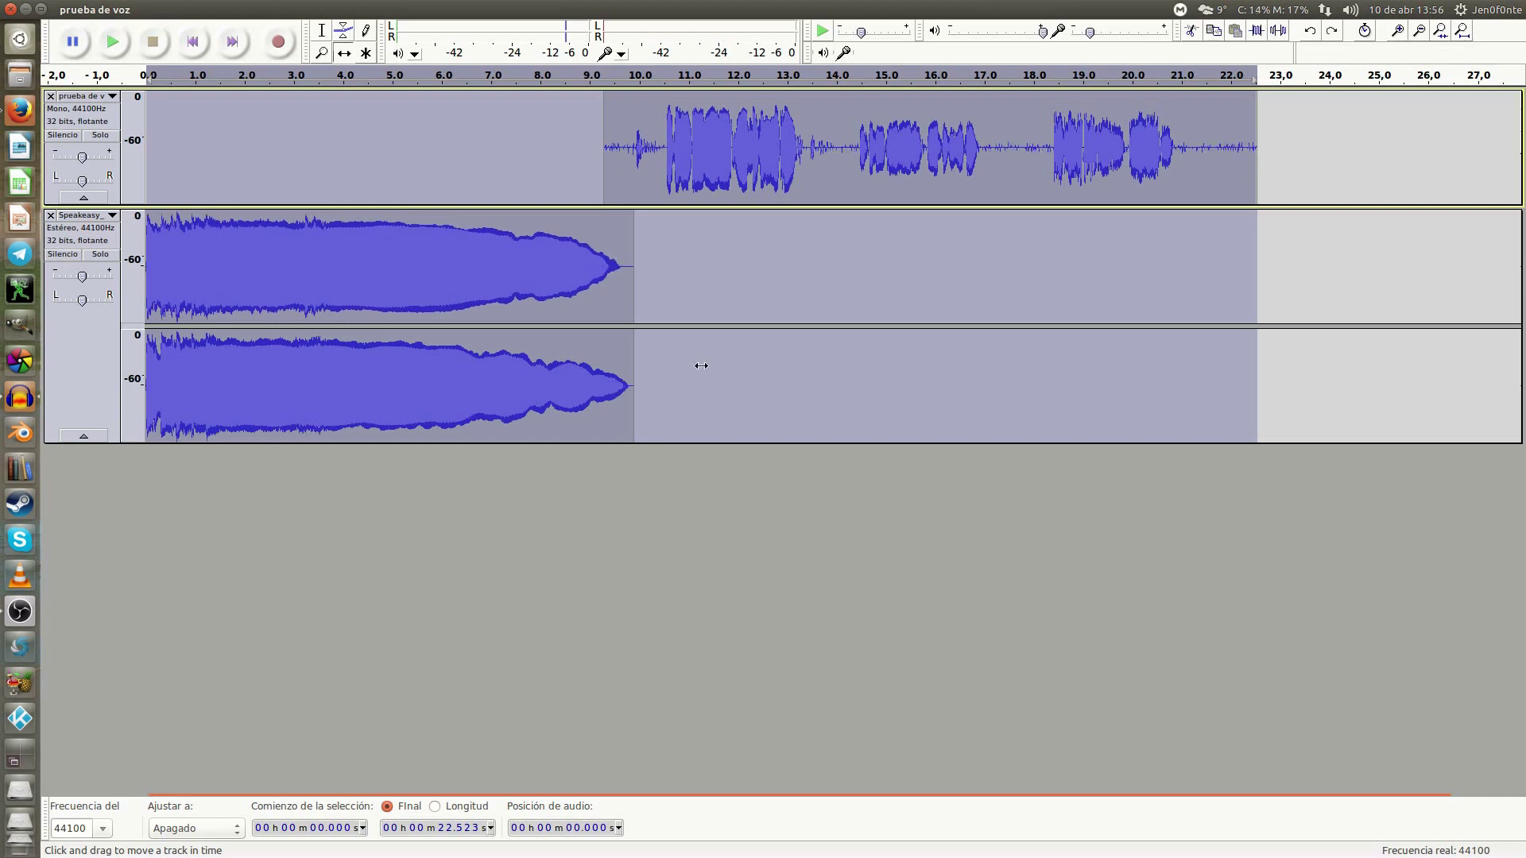
pyautogui.hotkey('ctrl', 'shift', 'z')
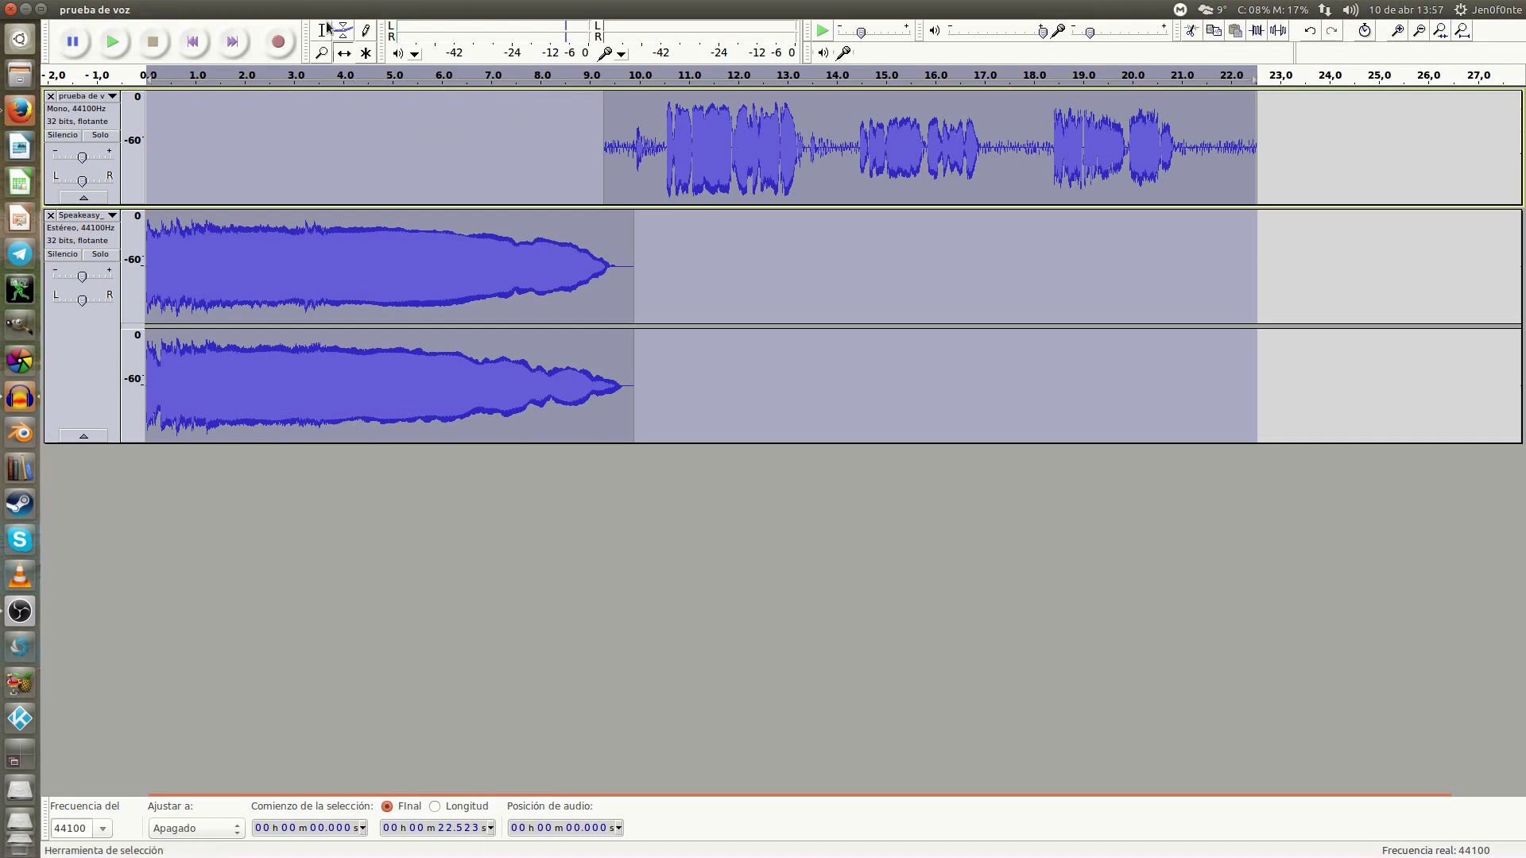
# - Normalize the second voice phrase, from about 14.3 to 17.2 s, to a maximum amplitude of -12 dB
pyautogui.click(321, 31)
pyautogui.moveTo(854, 117); pyautogui.dragTo(991, 119)
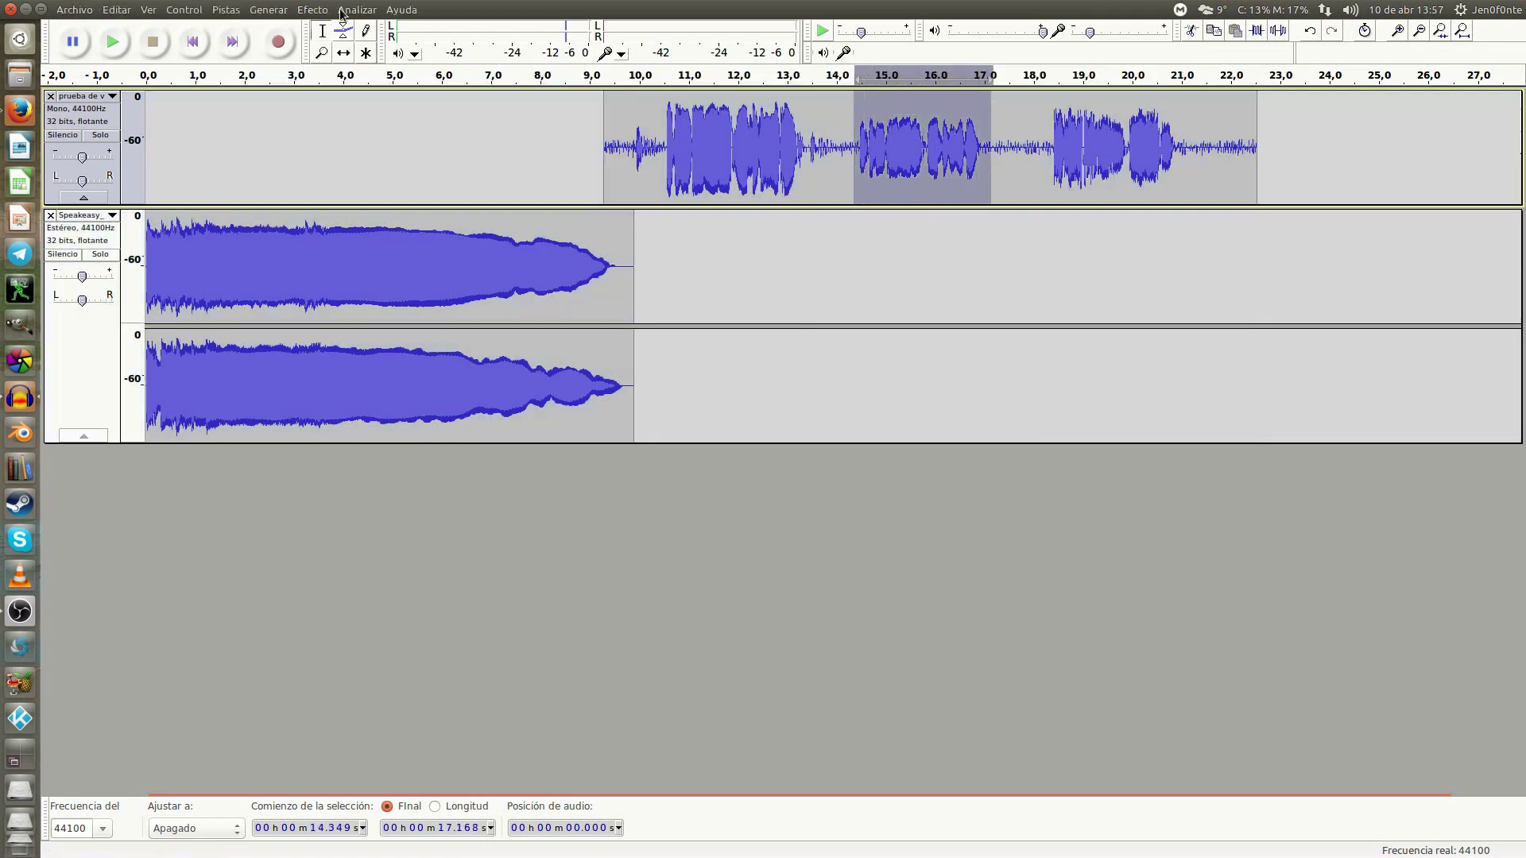
pyautogui.click(301, 9)
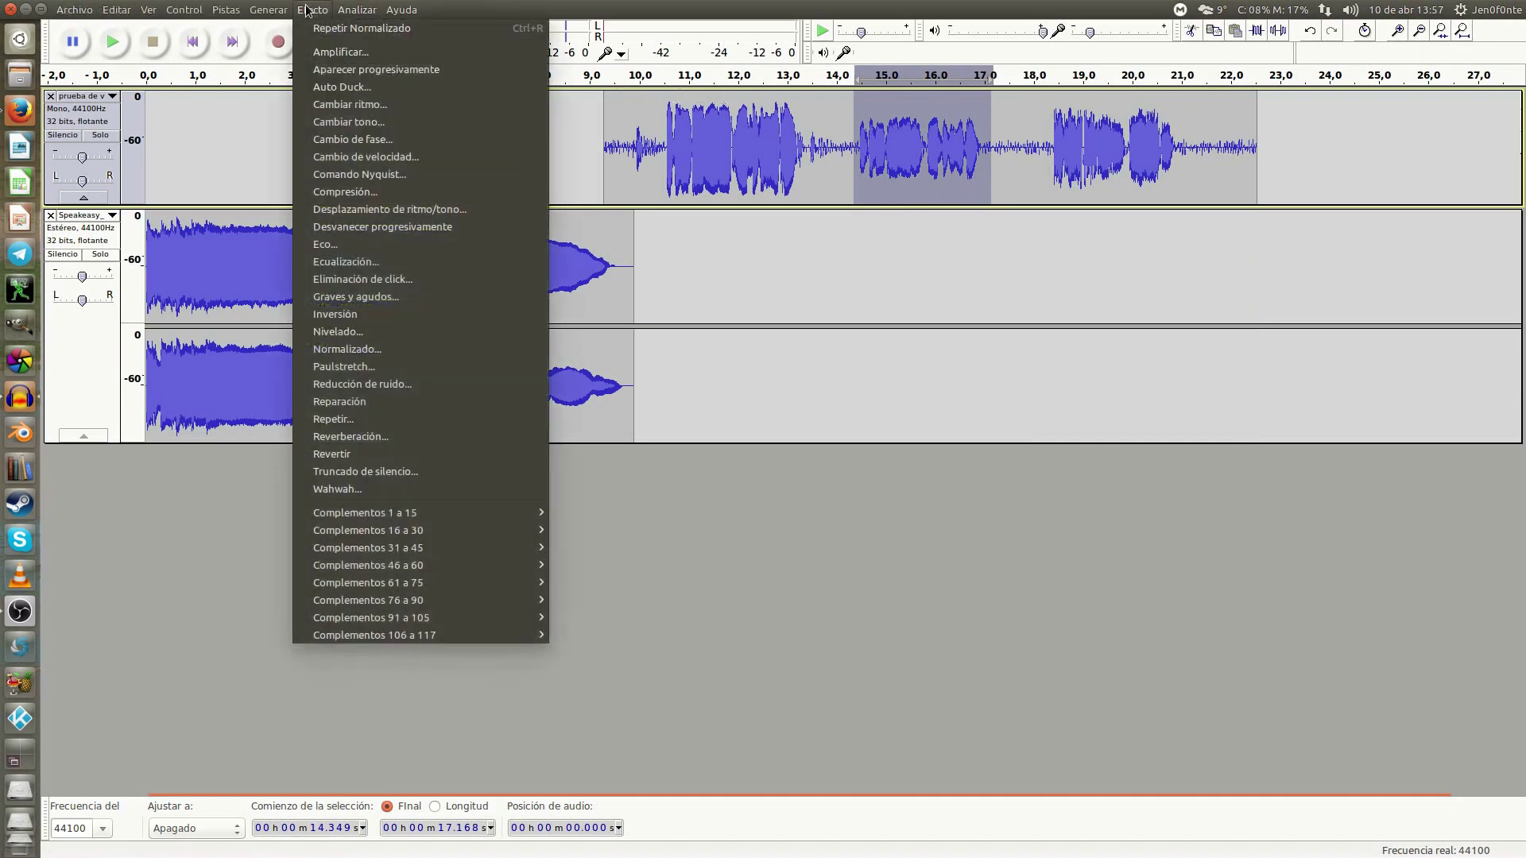
pyautogui.click(390, 350)
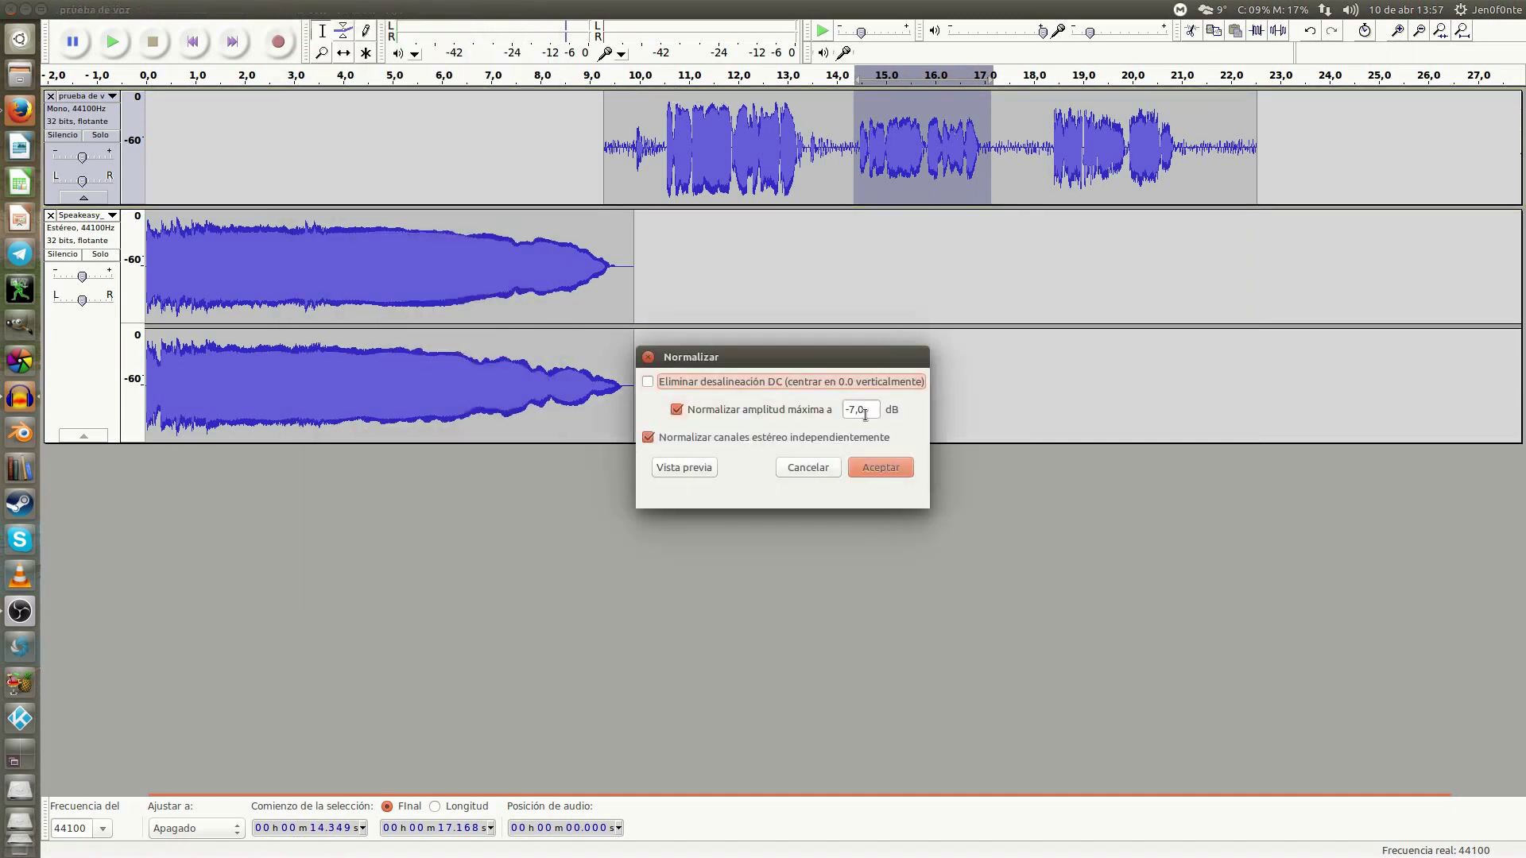
pyautogui.moveTo(871, 410); pyautogui.dragTo(838, 409)
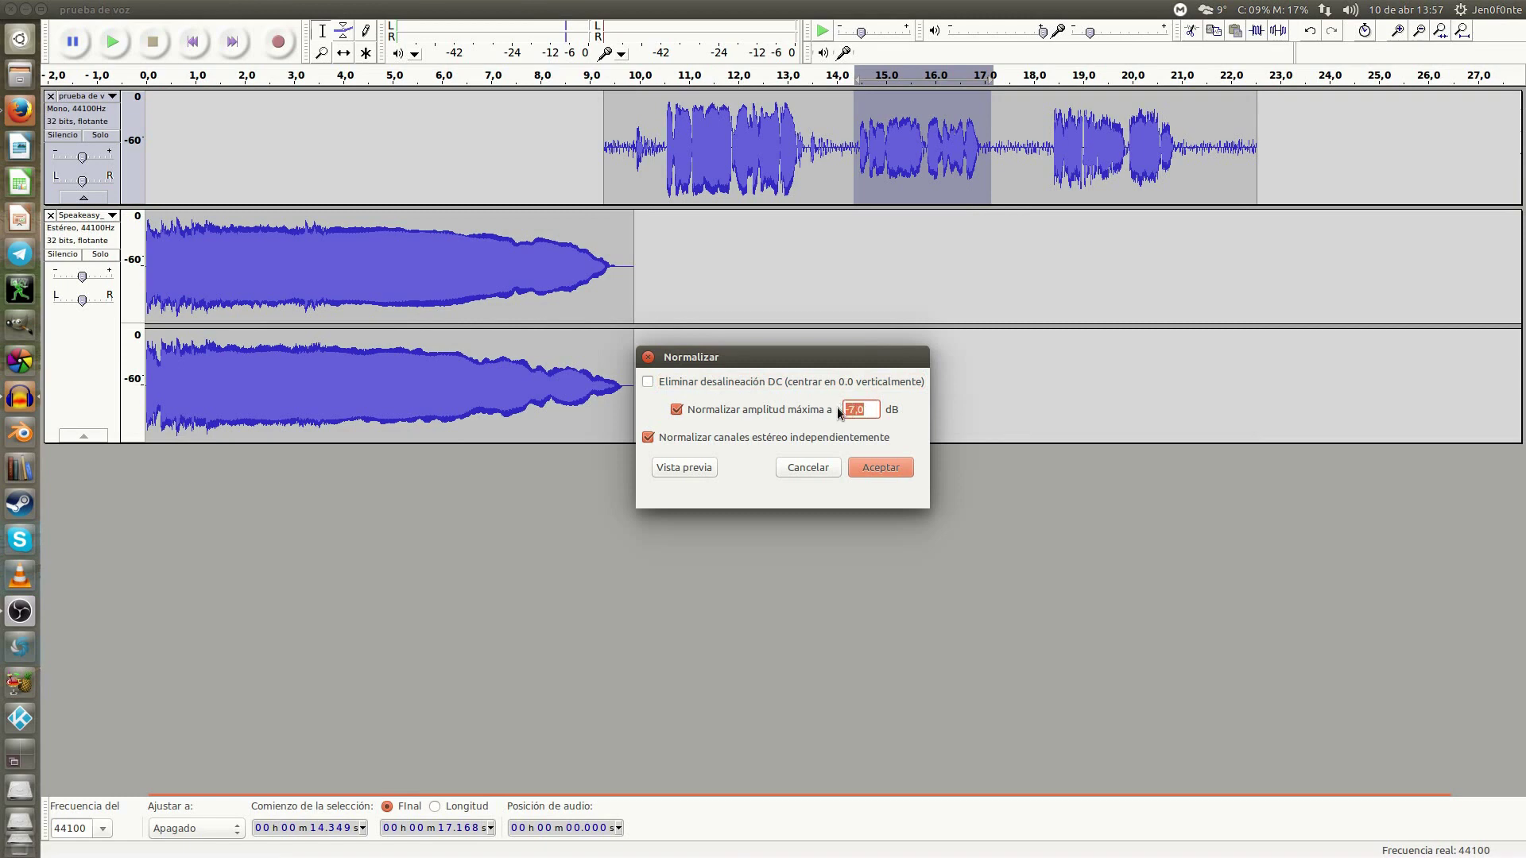
pyautogui.write('-12')
pyautogui.click(875, 466)
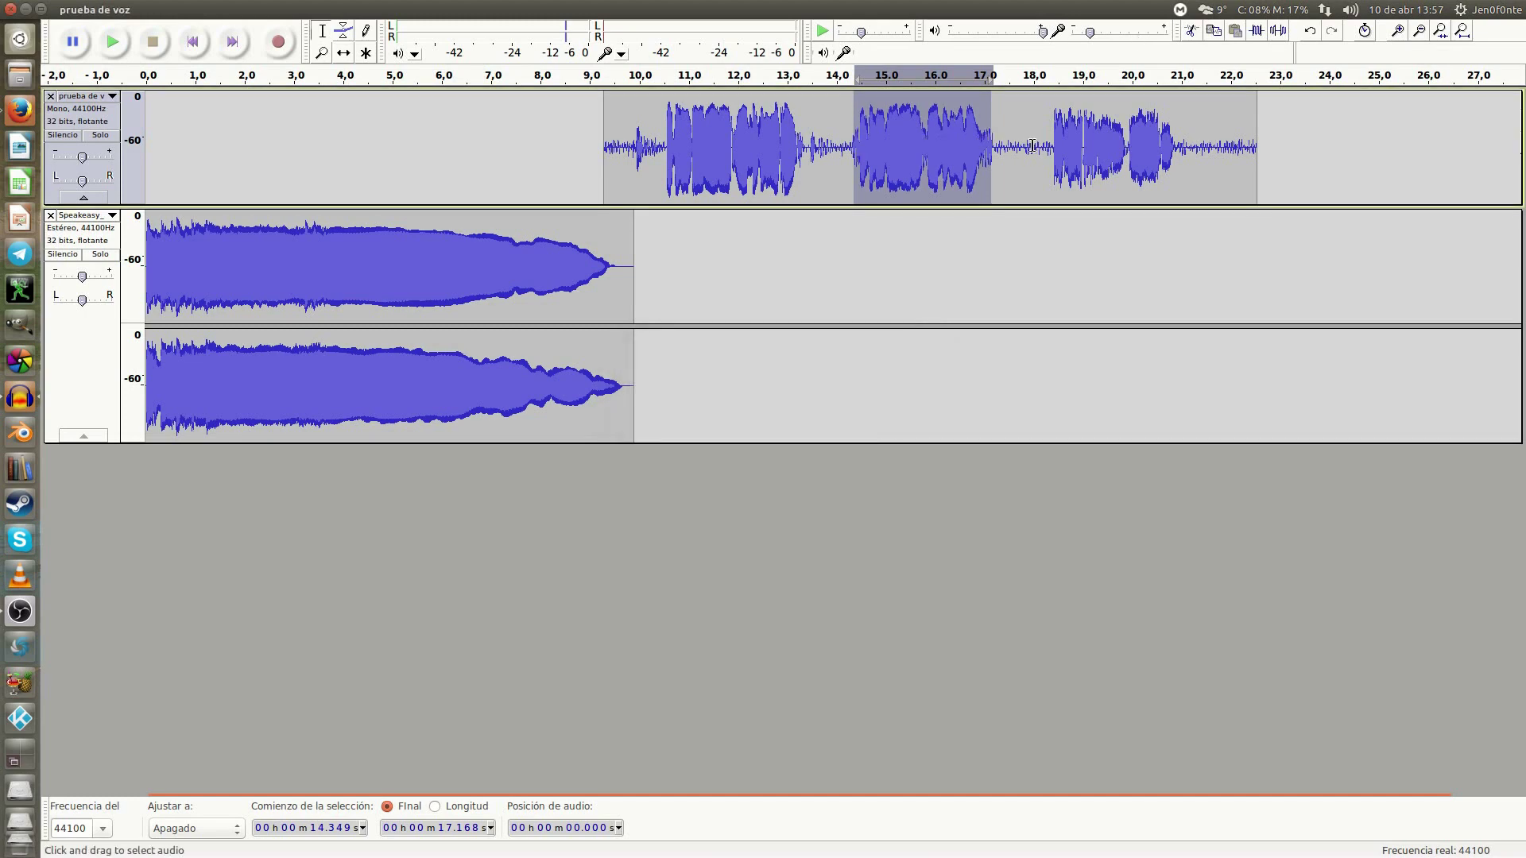
# - Normalize the third voice phrase, from about 18.2 to 21.0 s, to a maximum amplitude of -15 dB
pyautogui.moveTo(1044, 147); pyautogui.dragTo(1184, 147)
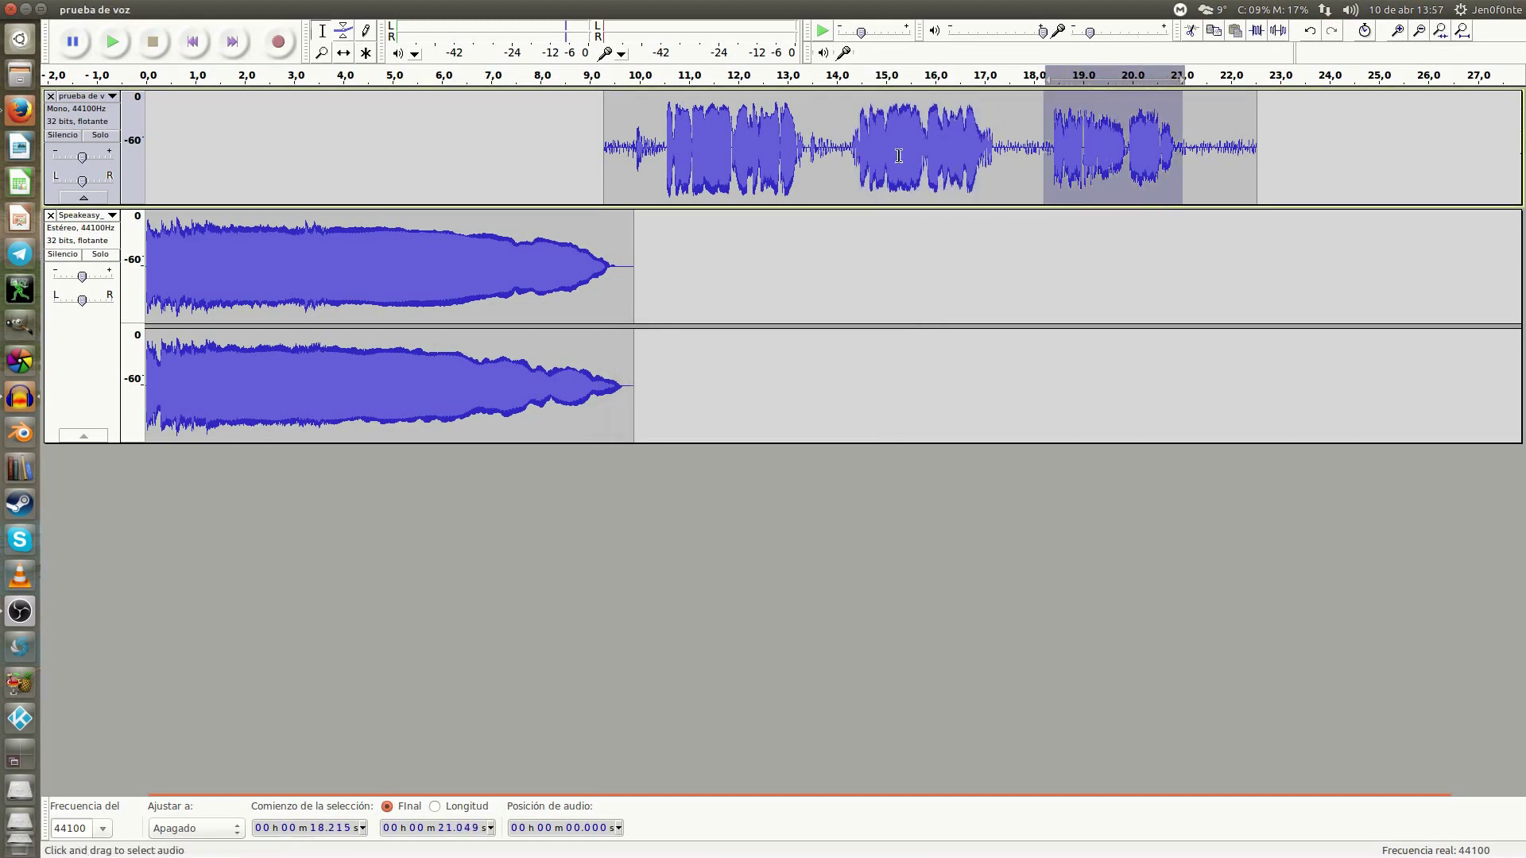
pyautogui.click(347, 10)
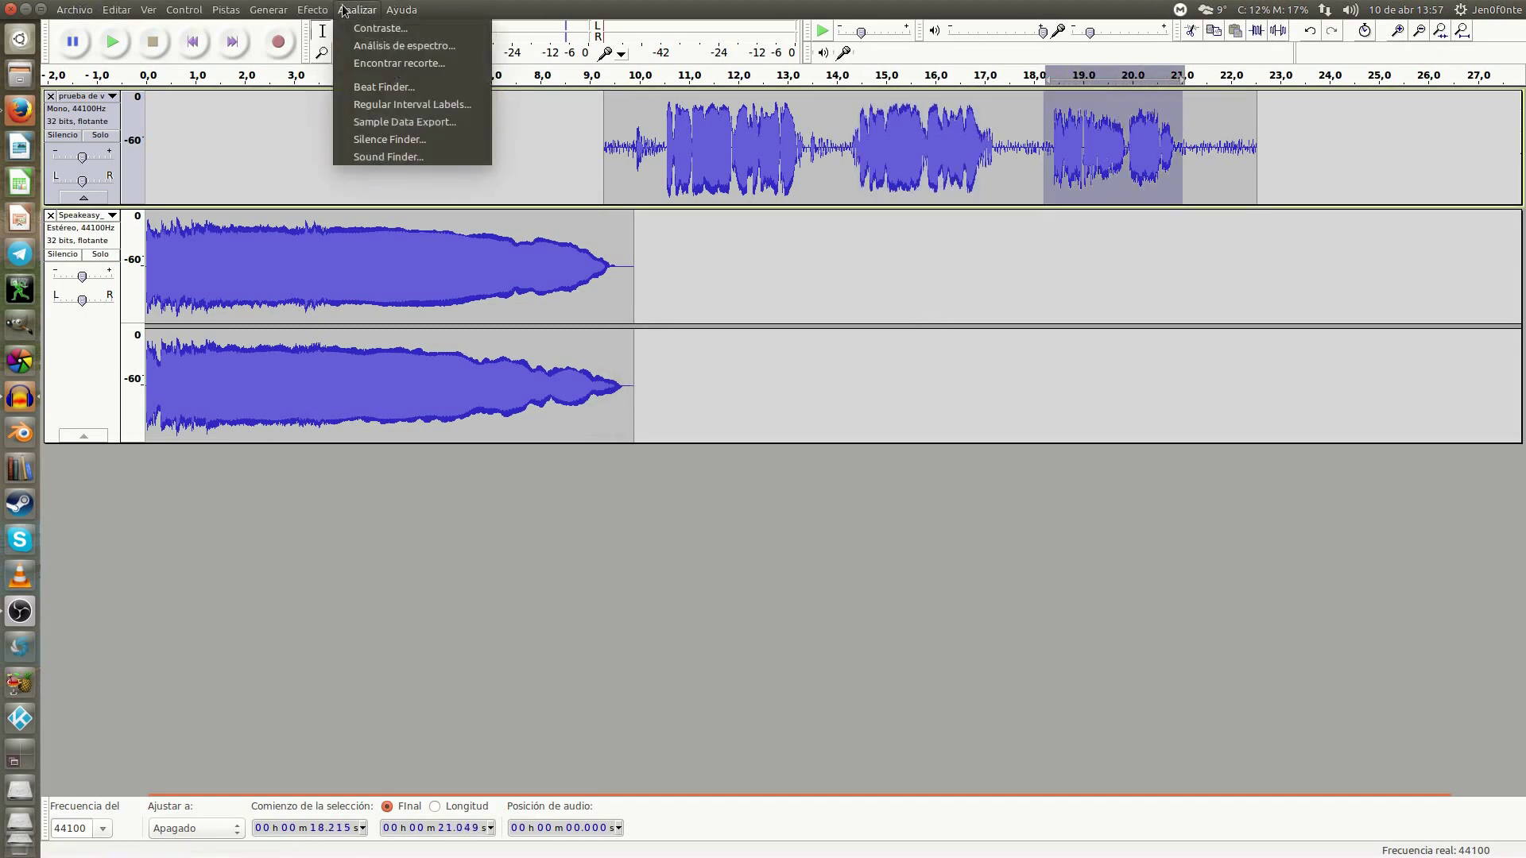
pyautogui.moveTo(313, 10)
pyautogui.click(368, 332)
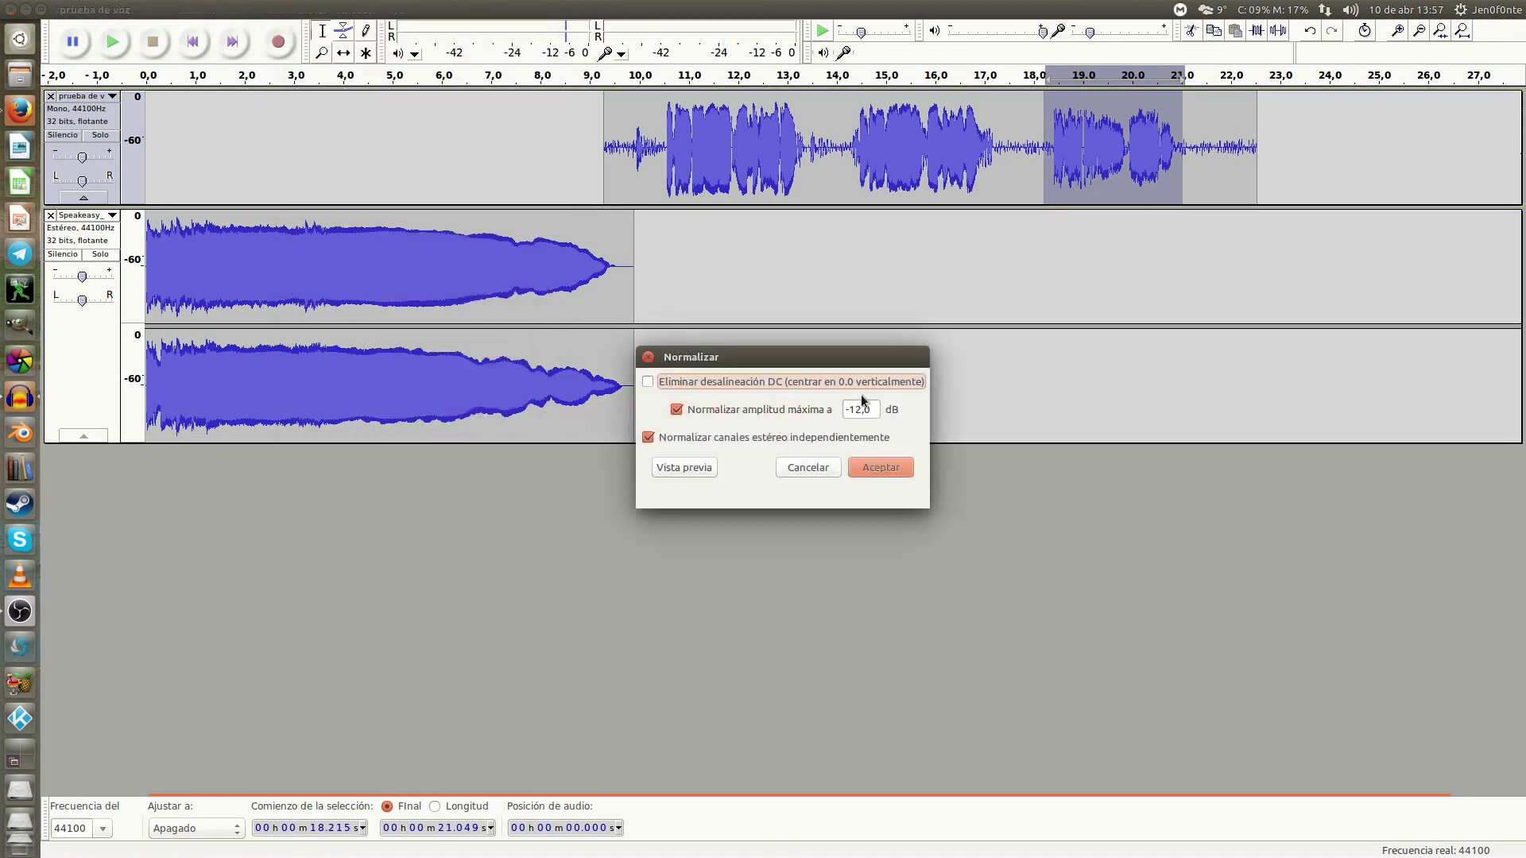
pyautogui.click(877, 407)
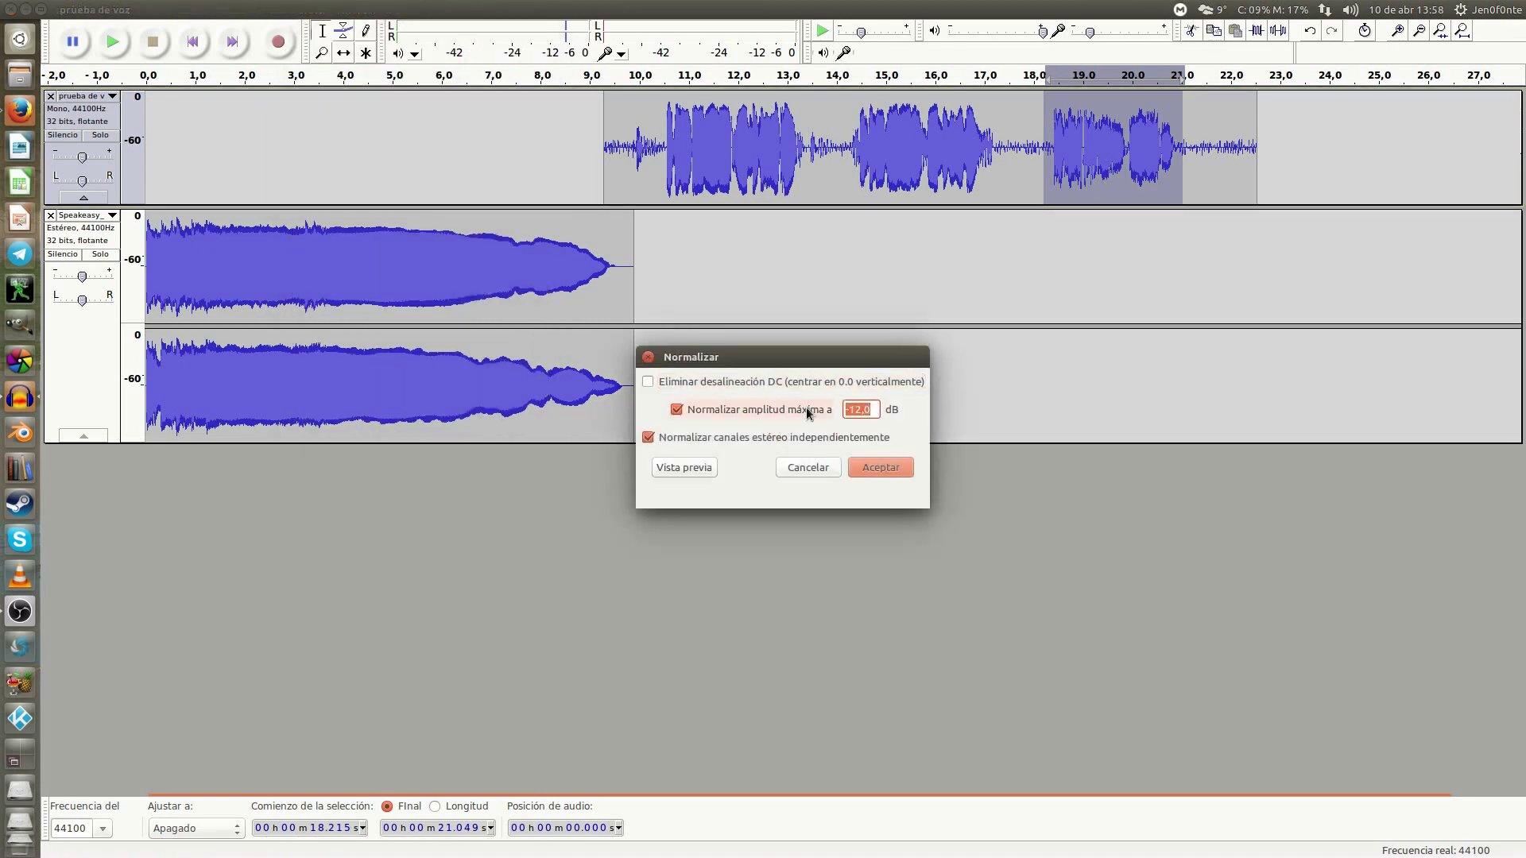
pyautogui.write('-15')
pyautogui.click(879, 469)
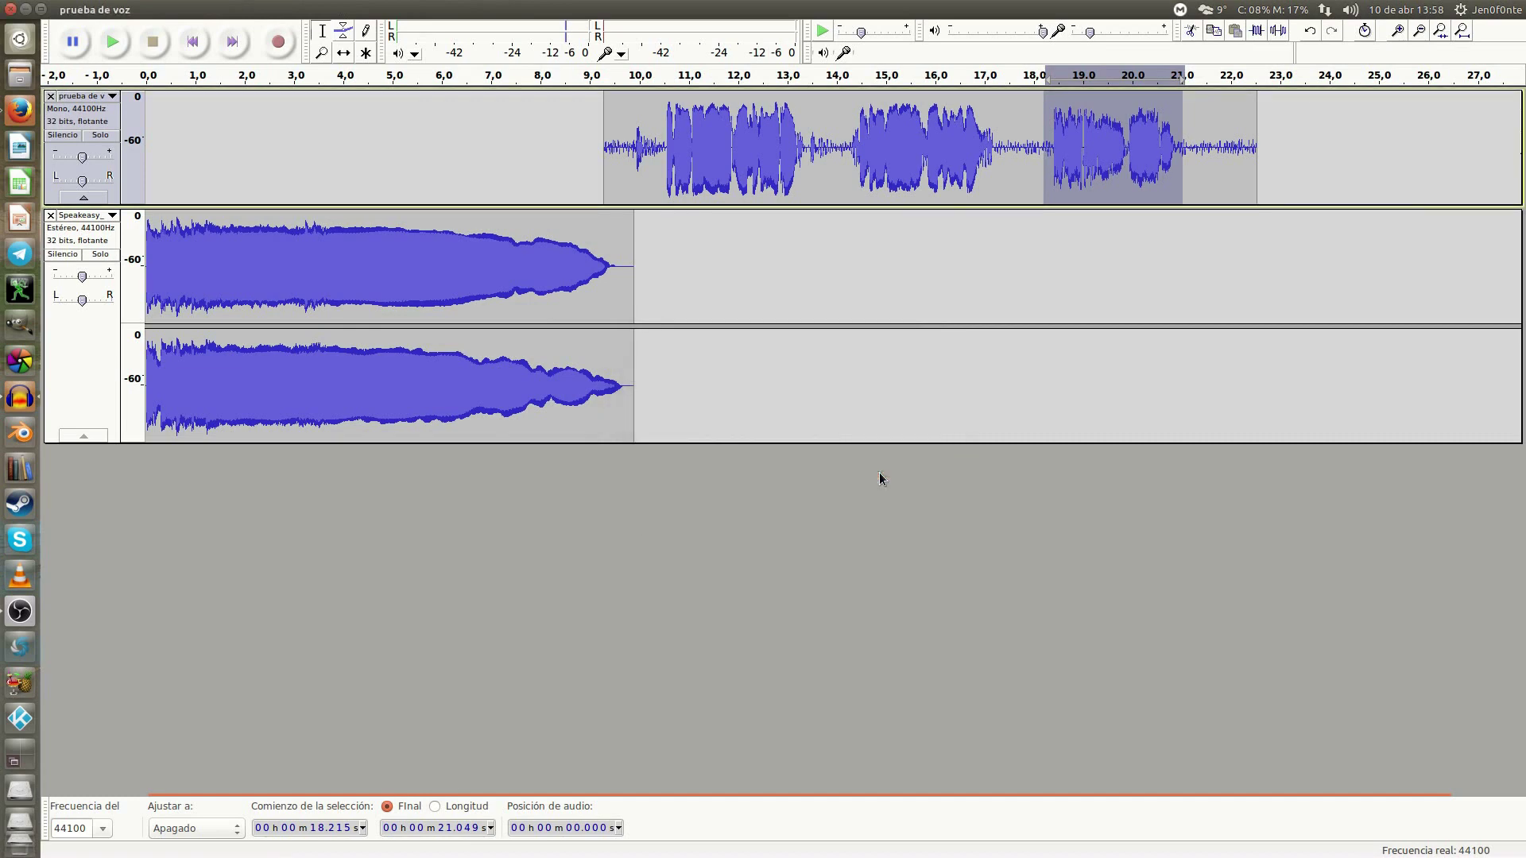
# - Play the tracks from near the beginning for a few seconds, then from about 8.8 s through the music-to-voice transition
pyautogui.click(640, 123)
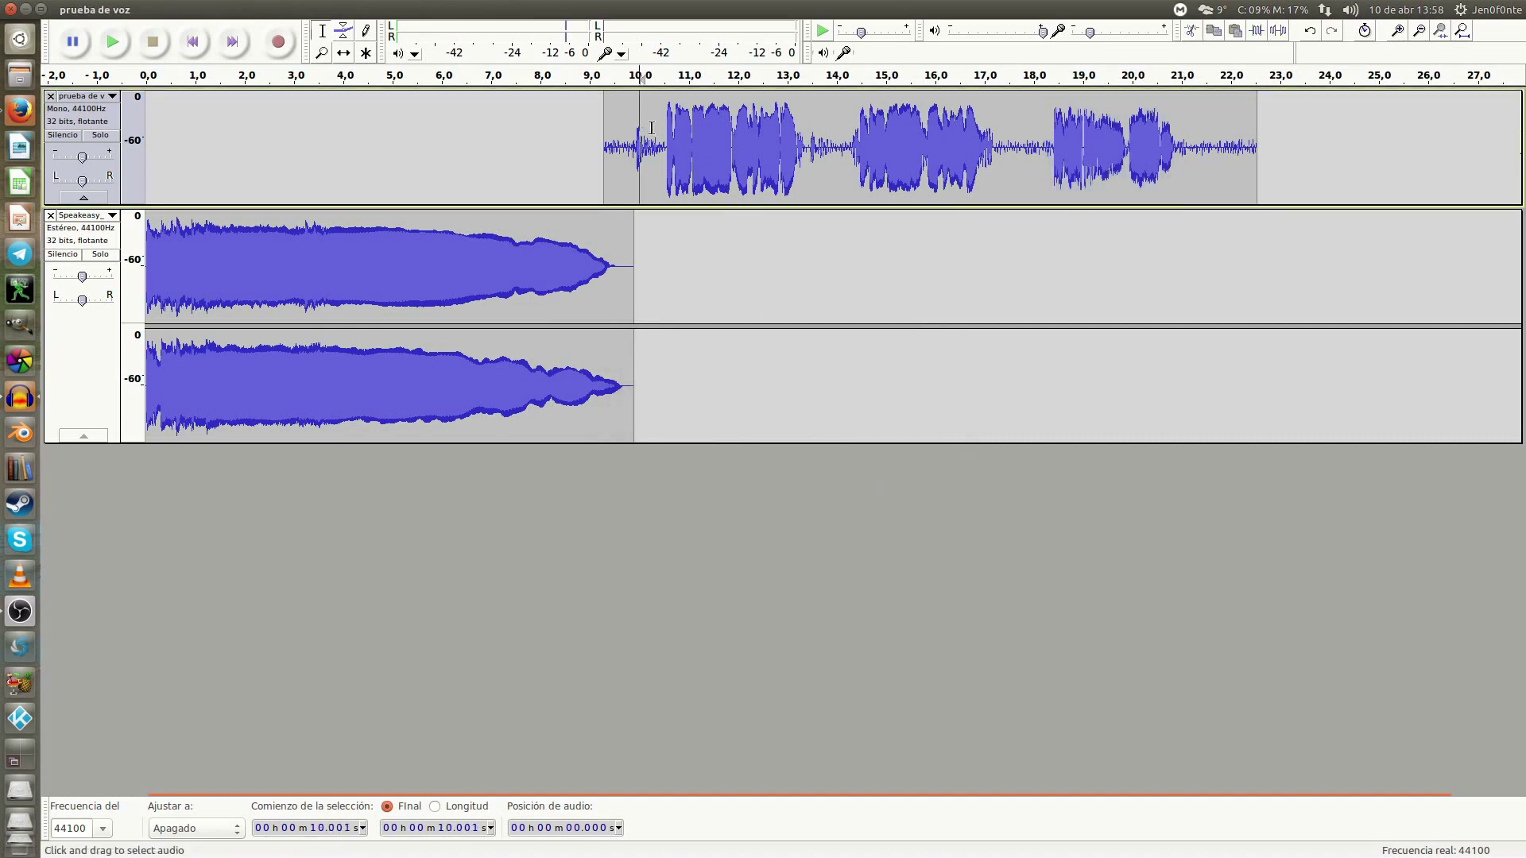
pyautogui.click(656, 119)
pyautogui.click(157, 108)
pyautogui.press('space')
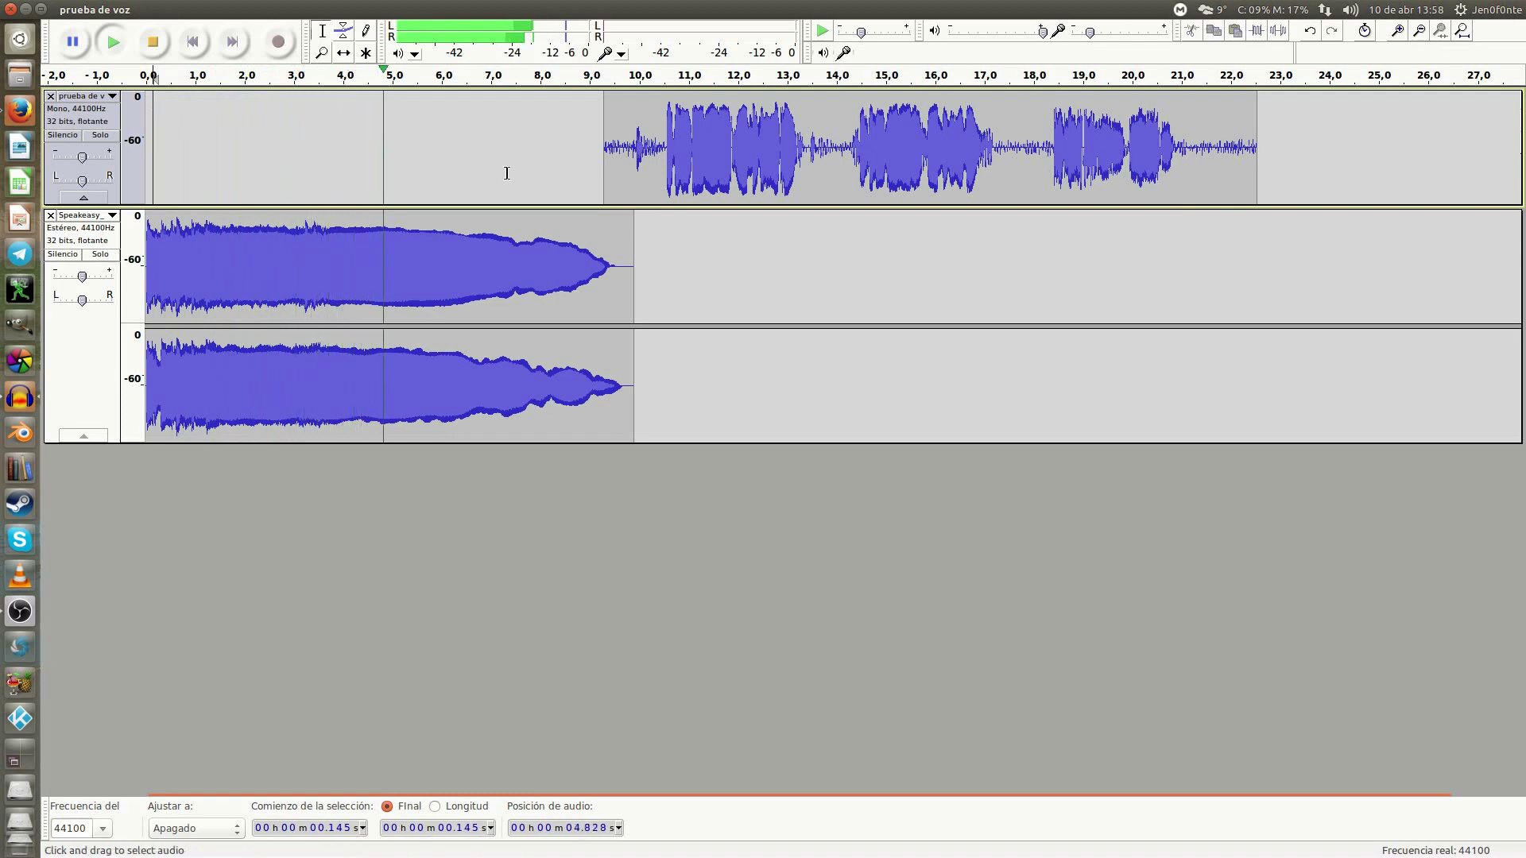
pyautogui.press('space')
pyautogui.click(579, 147)
pyautogui.press('space')
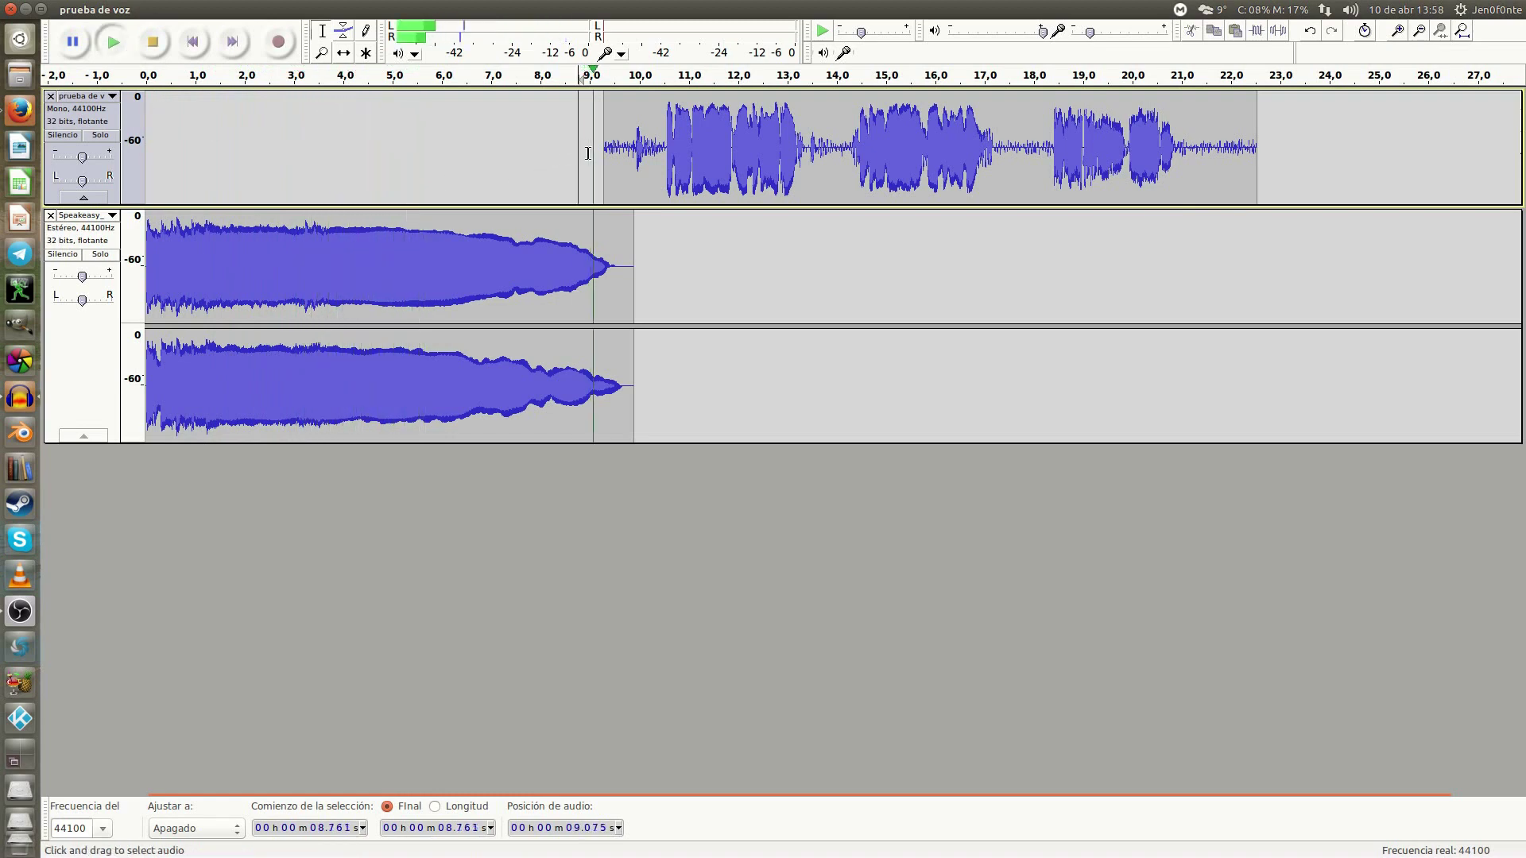